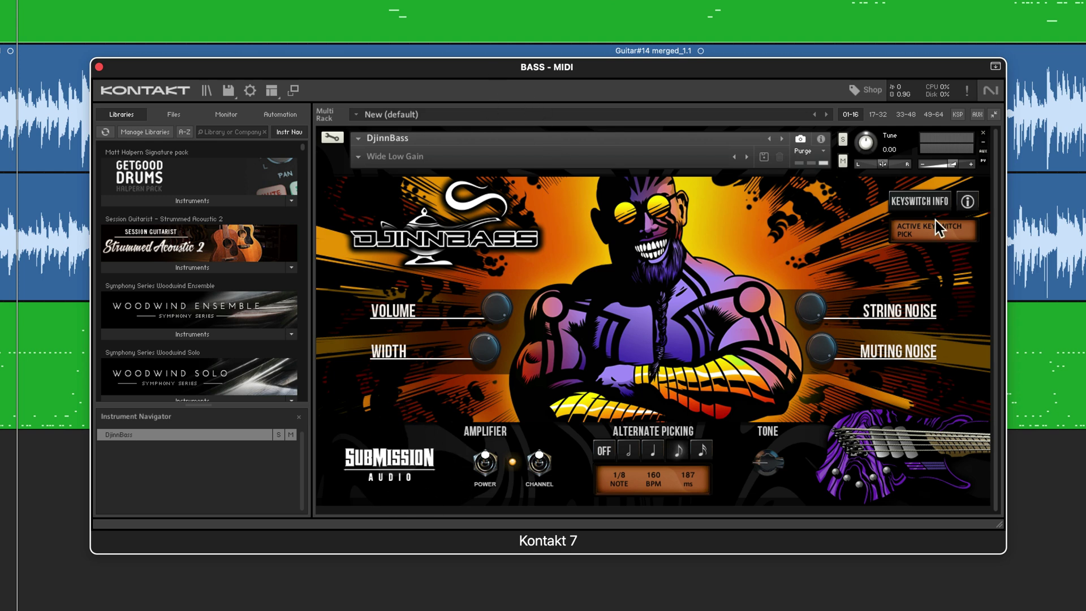
Show the DjinnBass keyswitch info and examine which notes trigger each articulation
left_click(922, 205)
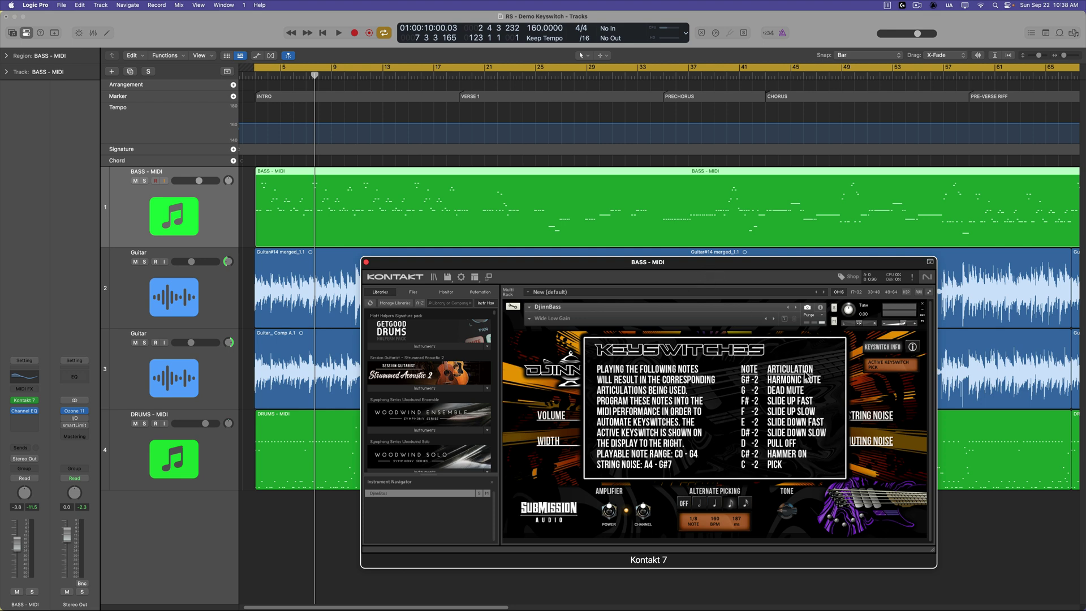
left_click(882, 348)
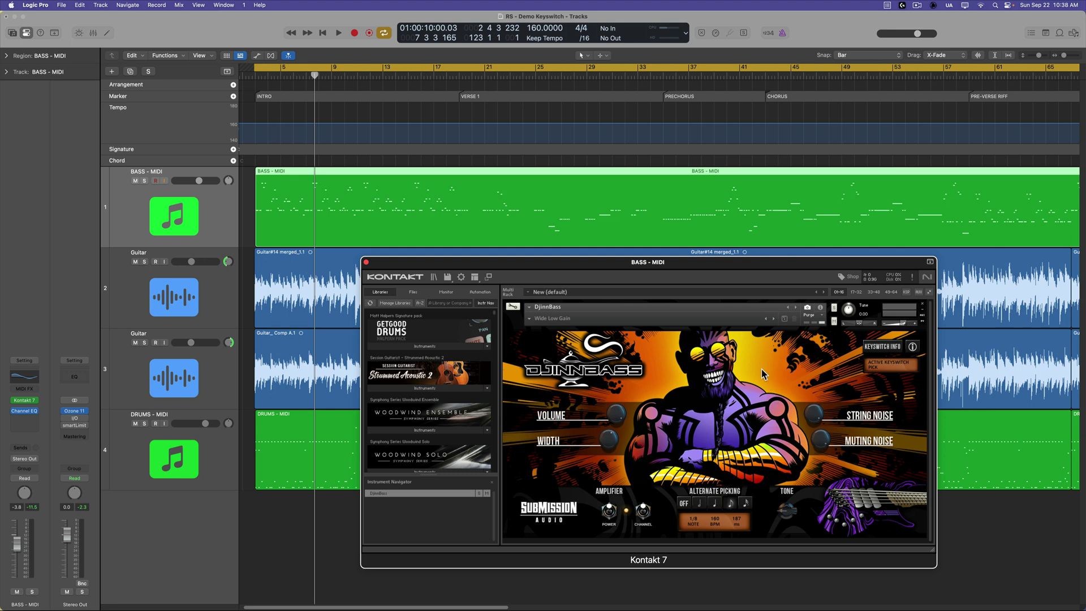
left_click(871, 347)
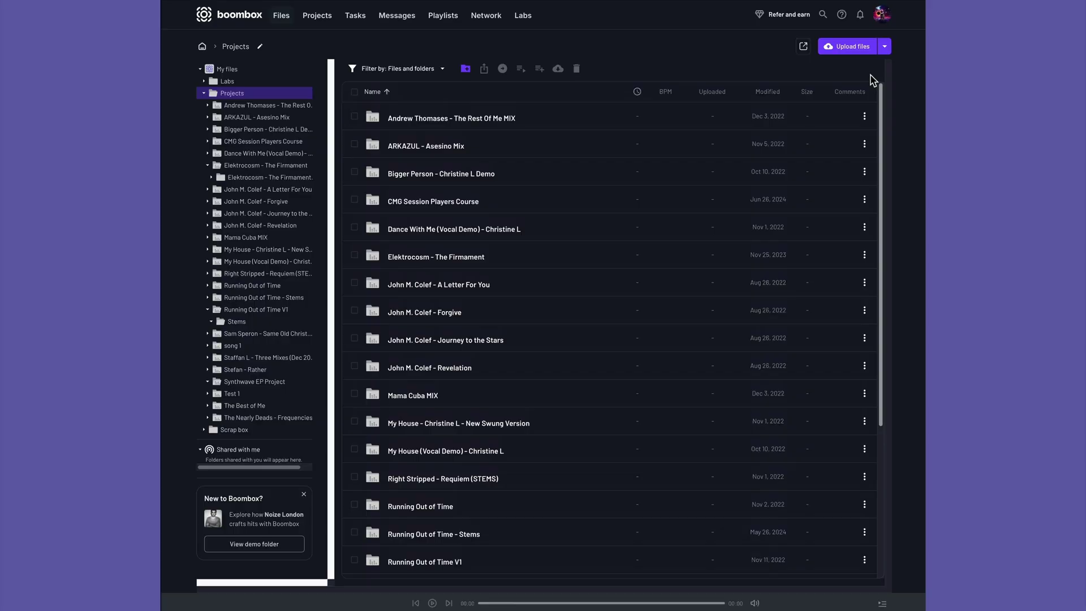
Switch to Boombox, browse the project folders and read through the comments on the Running Out of Time mix
scroll(865, 133, "down", 3)
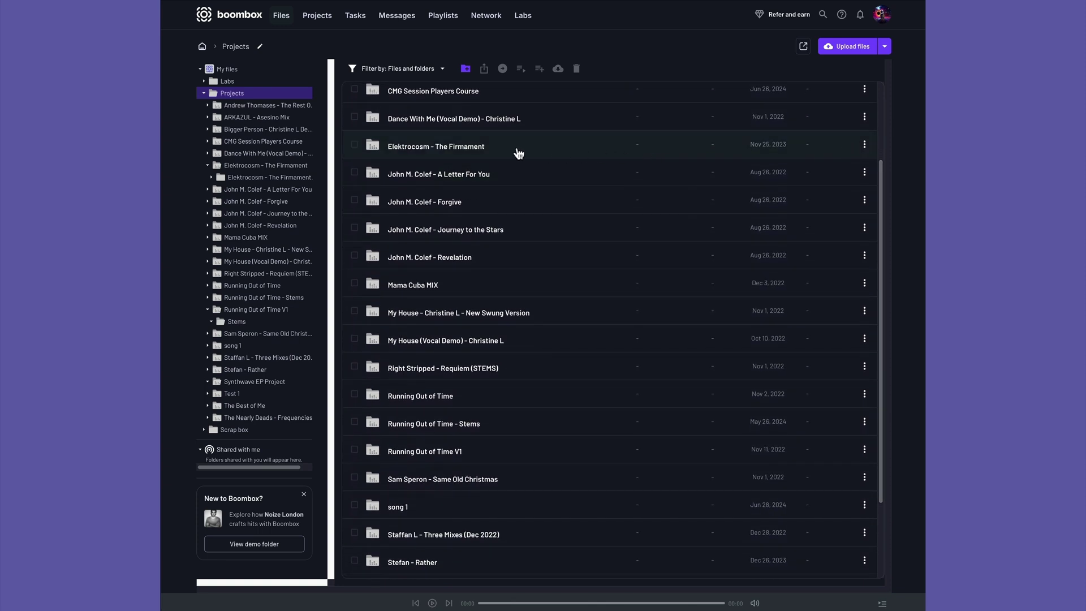
left_click(513, 152)
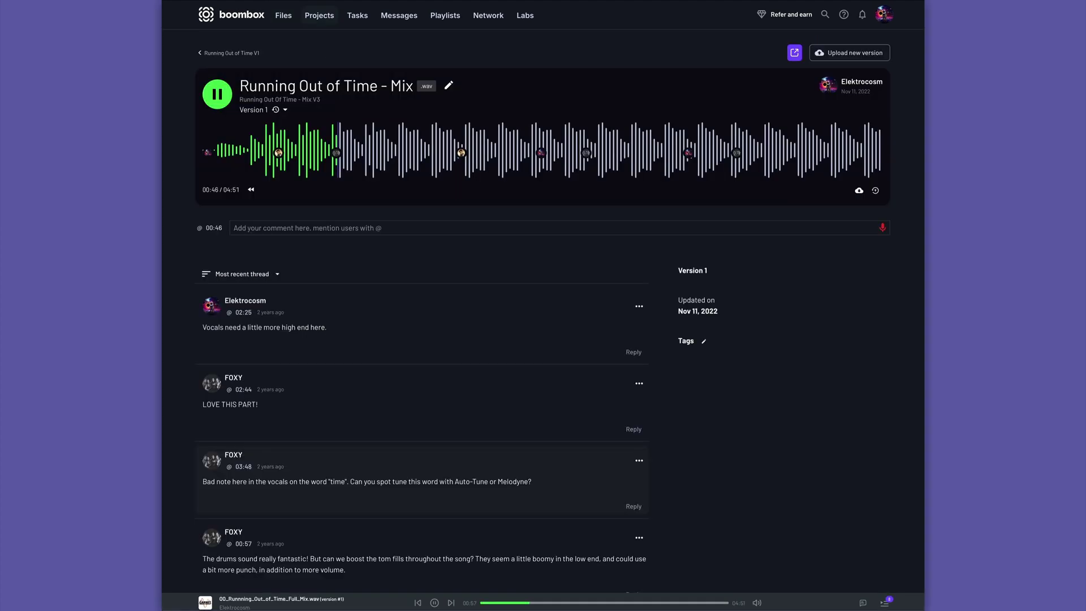
scroll(334, 170, "down", 4)
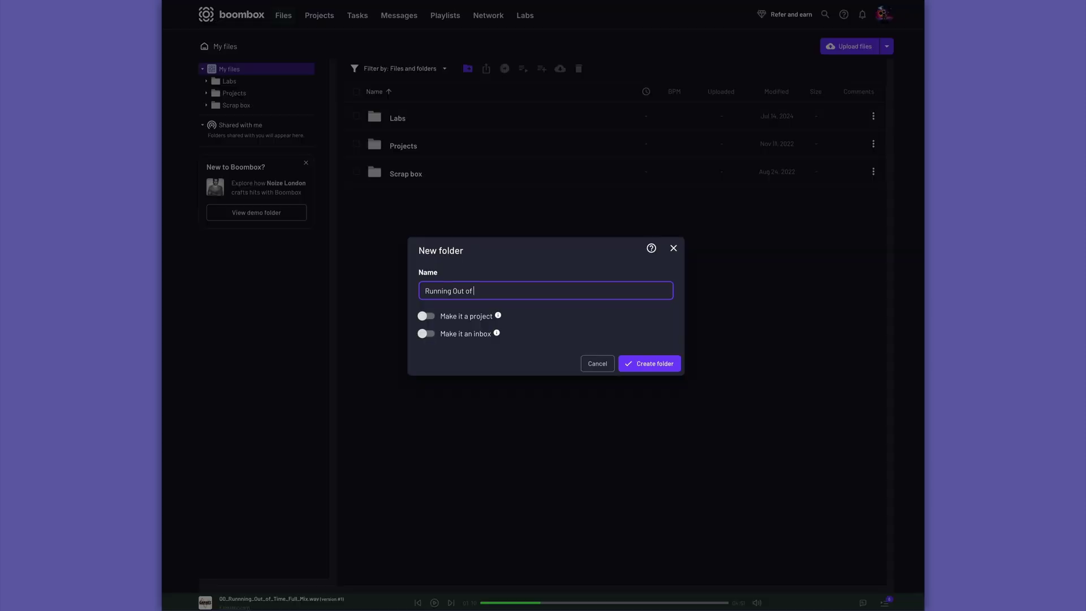
Name the new folder Running Out of Time and make it an inbox
type("Time")
left_click(431, 336)
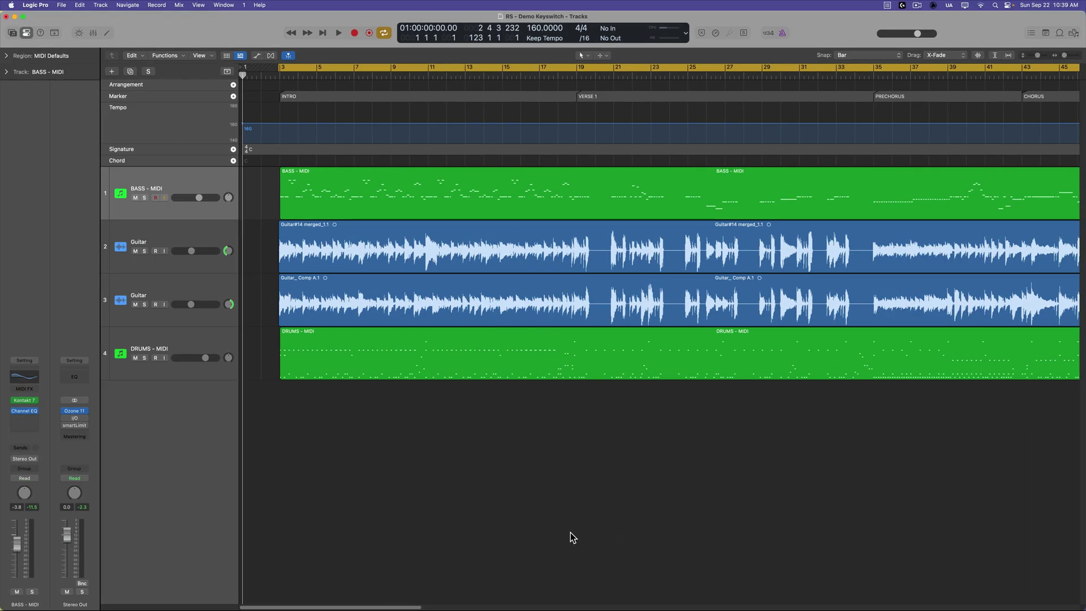
Switch to Logic Pro, add an instrument track below the drums and copy the BASS - MIDI regions onto it
double_click(150, 450)
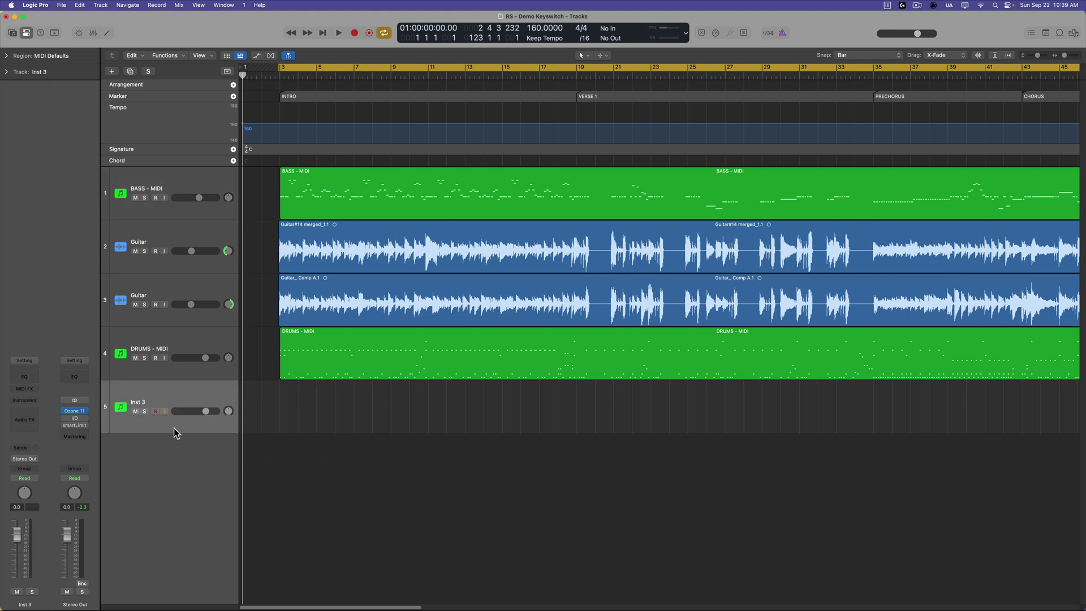
left_click_drag(325, 199, 328, 451)
left_click(349, 575)
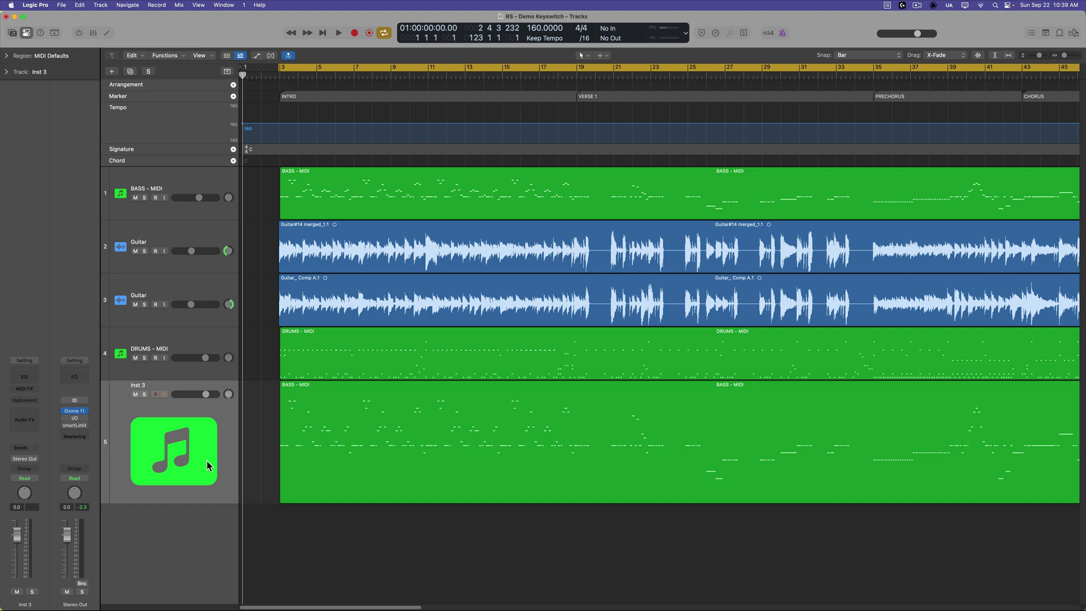
Move the new instrument track to the top of the track list and rename it Bass
left_click_drag(211, 466, 176, 196)
key("shift+n")
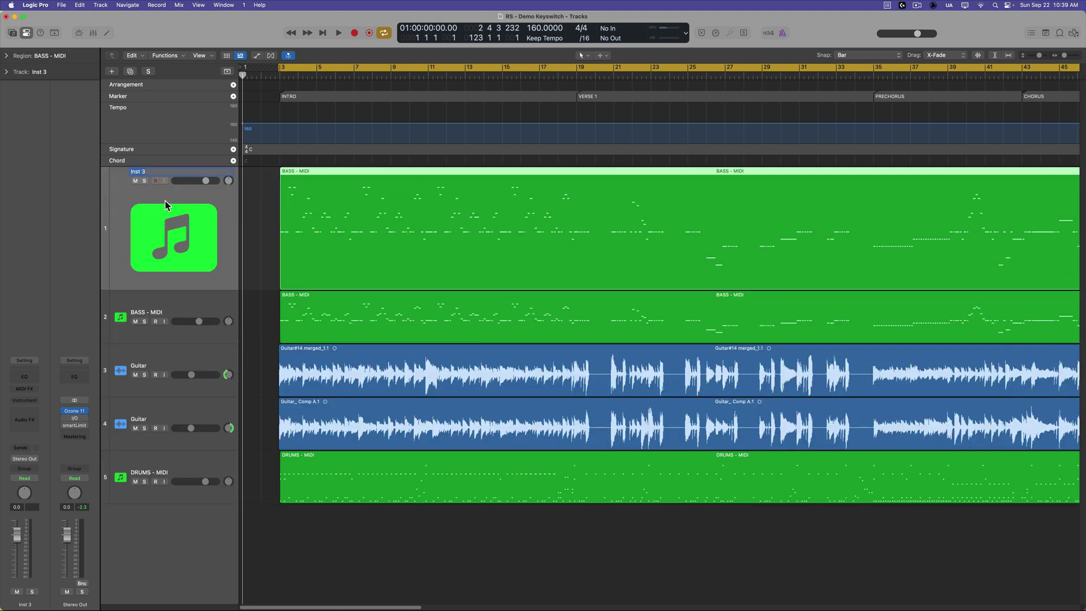
type("Bass")
key("Return")
Load the Retro Crunch bass patch on the Bass track and take a look at its Studio Bass instrument
left_click(12, 32)
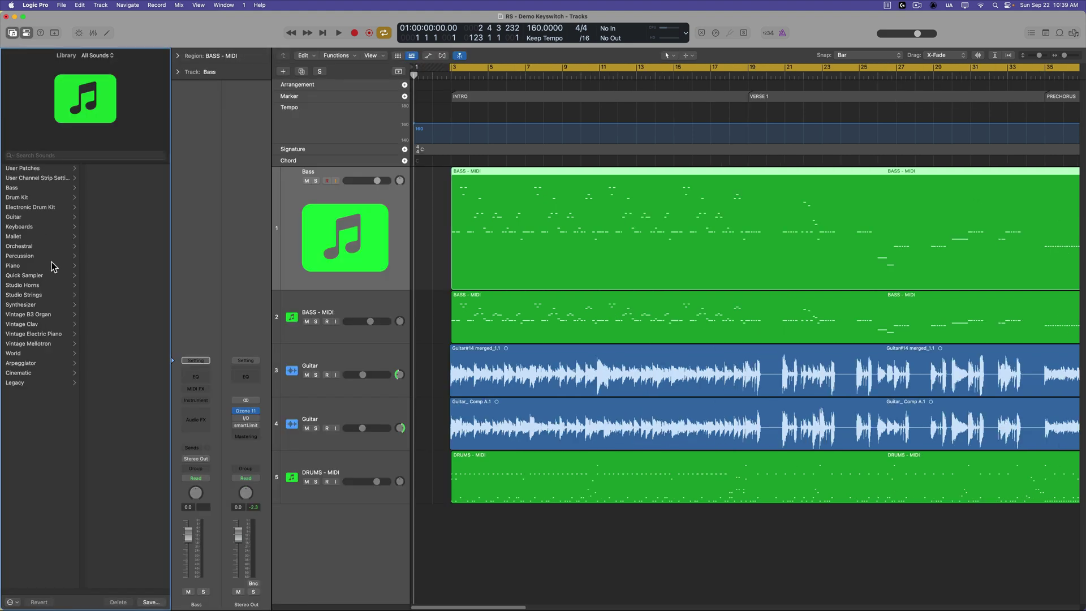
left_click(31, 188)
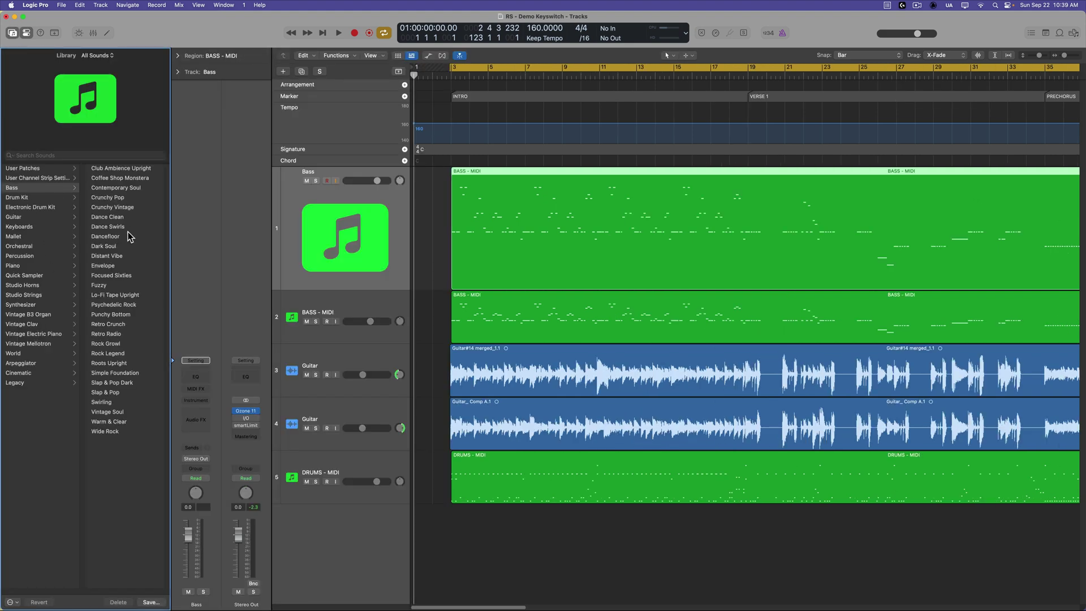
left_click(134, 324)
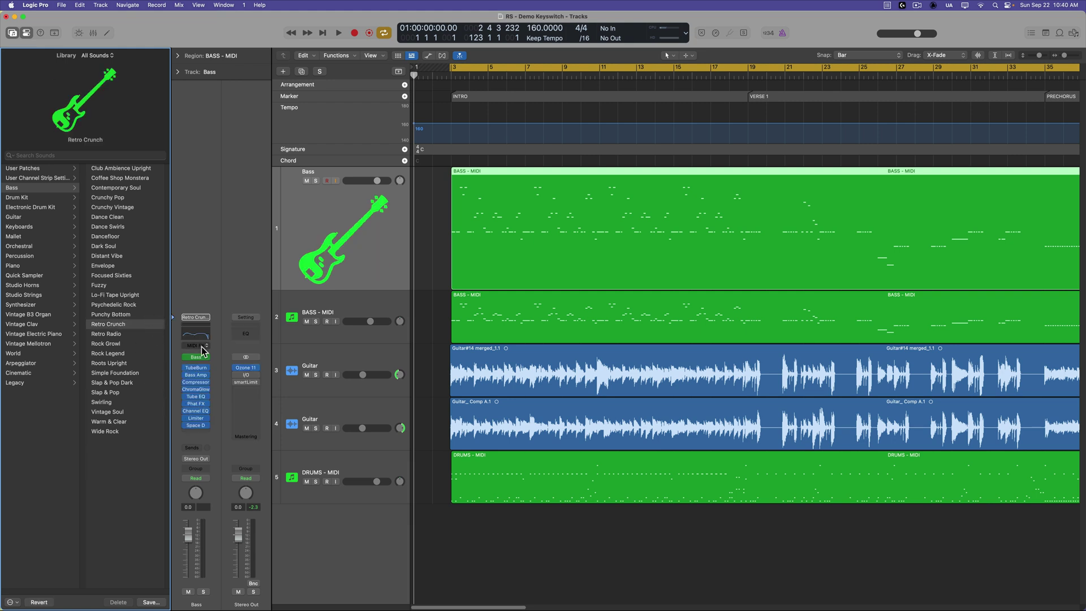
left_click(196, 357)
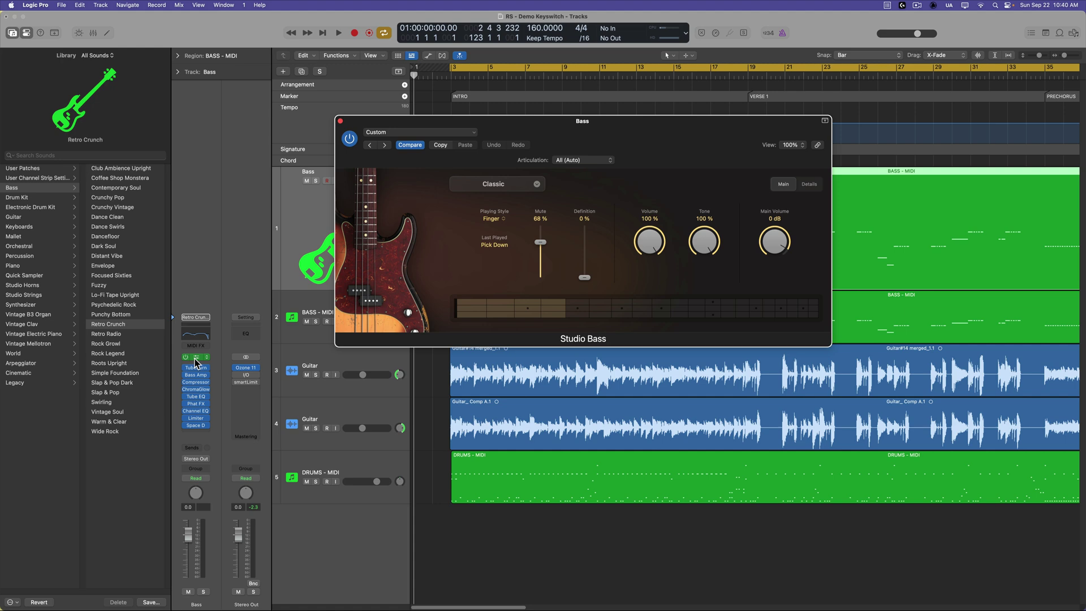
left_click(195, 362)
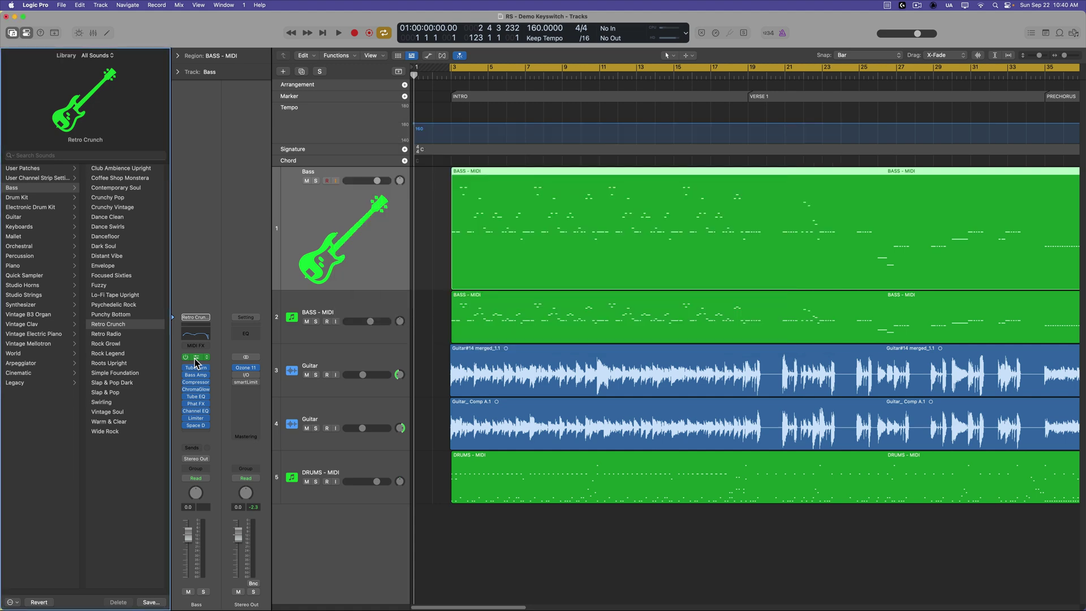
Open the Bass track's MIDI region in the Piano Roll and solo the track
double_click(476, 236)
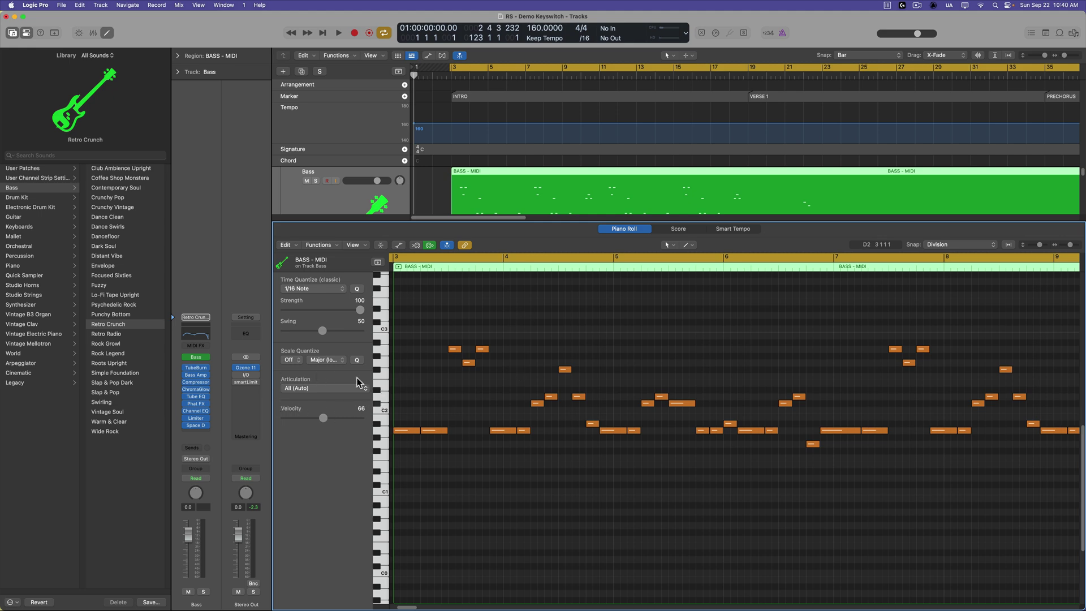
key("s")
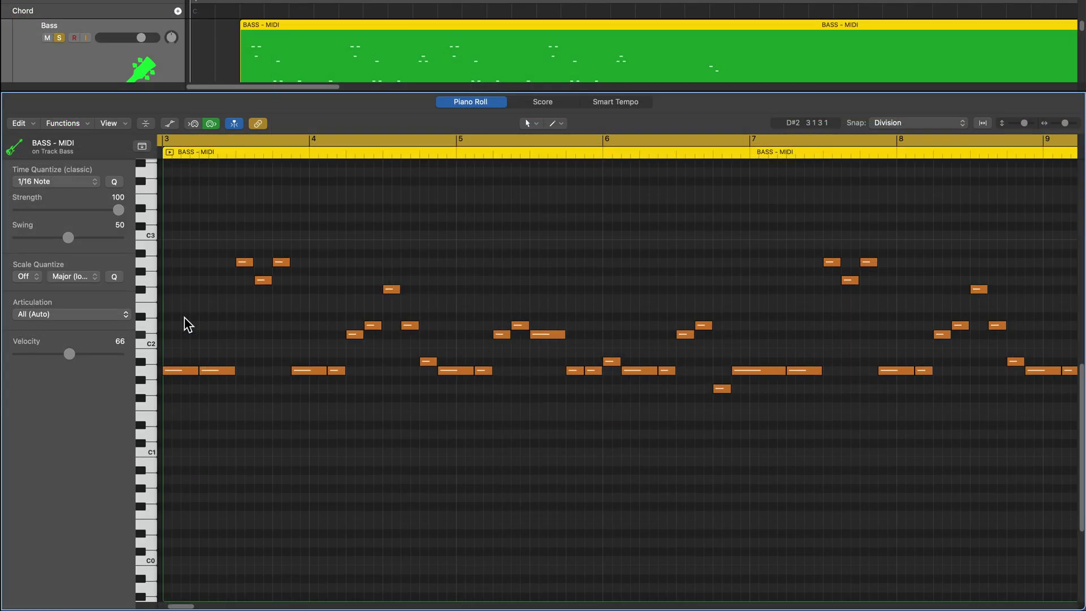
Examine the list of articulations available for the bass notes without changing the current one
left_click(111, 315)
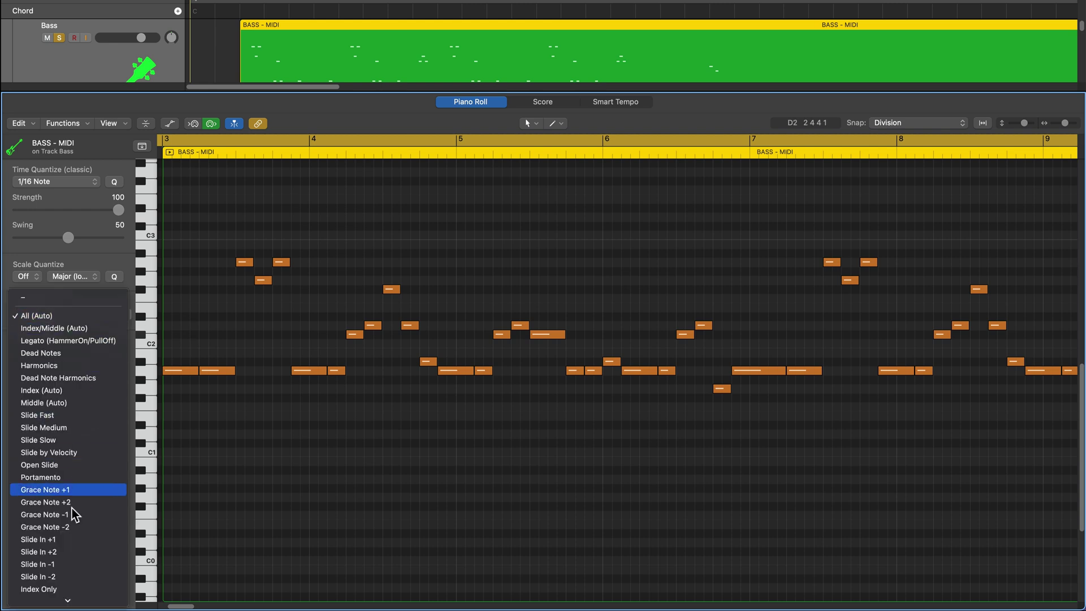
scroll(61, 534, "down", 1)
left_click(312, 313)
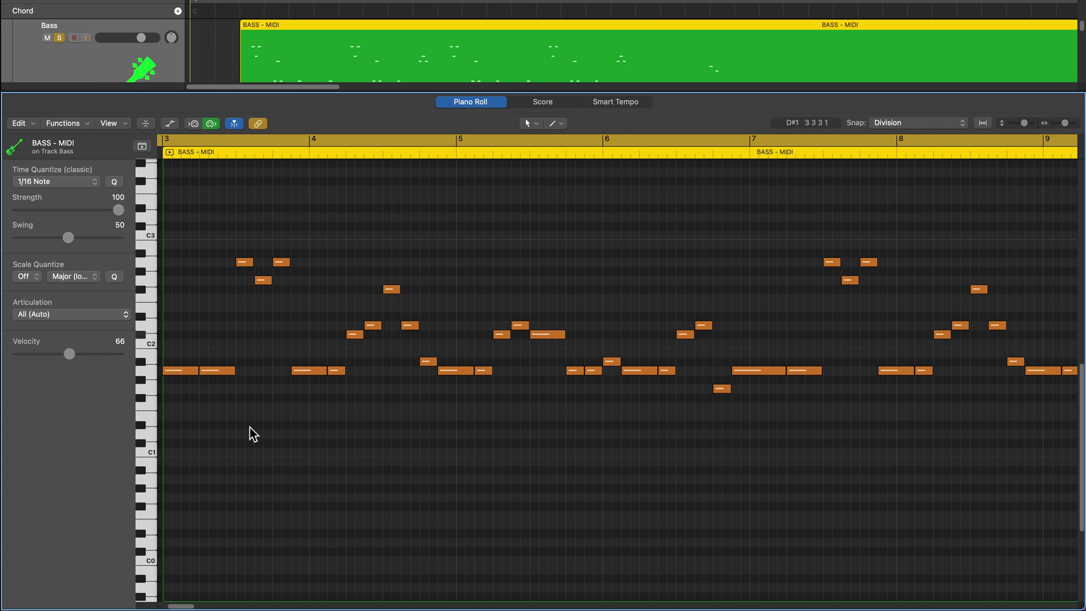
Play the soloed bass part from bar 3 to about bar 8 to hear its default articulation
key("space")
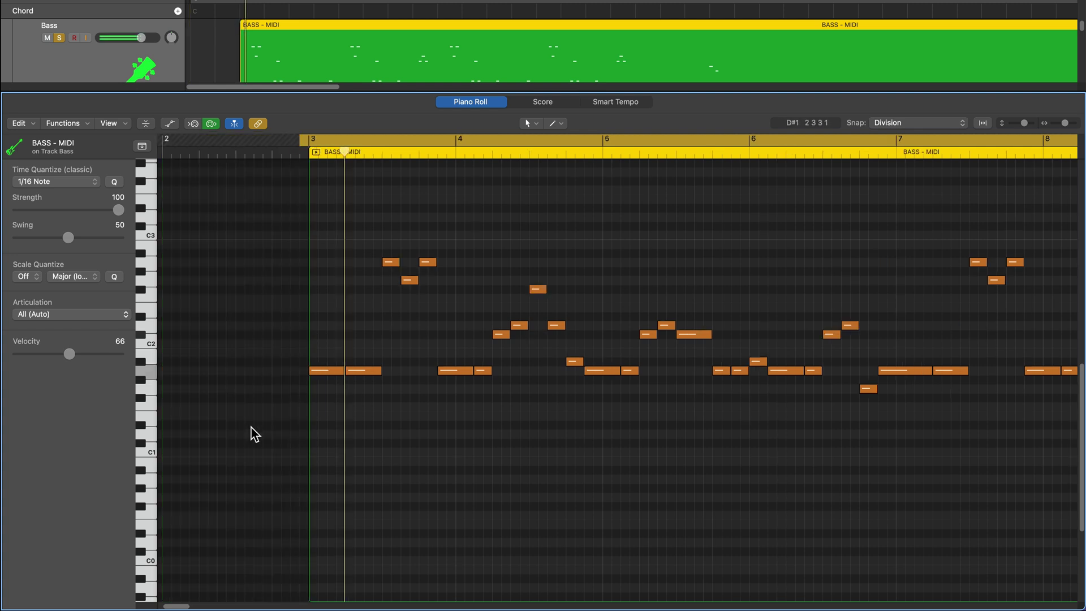
scroll(259, 440, "right", 5)
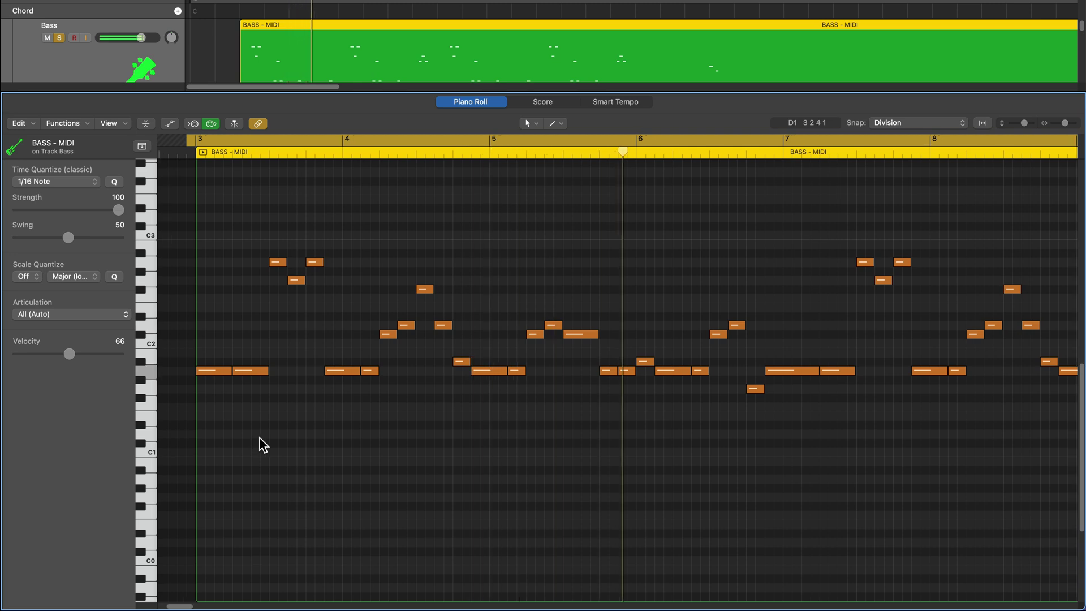
scroll(263, 444, "right", 10)
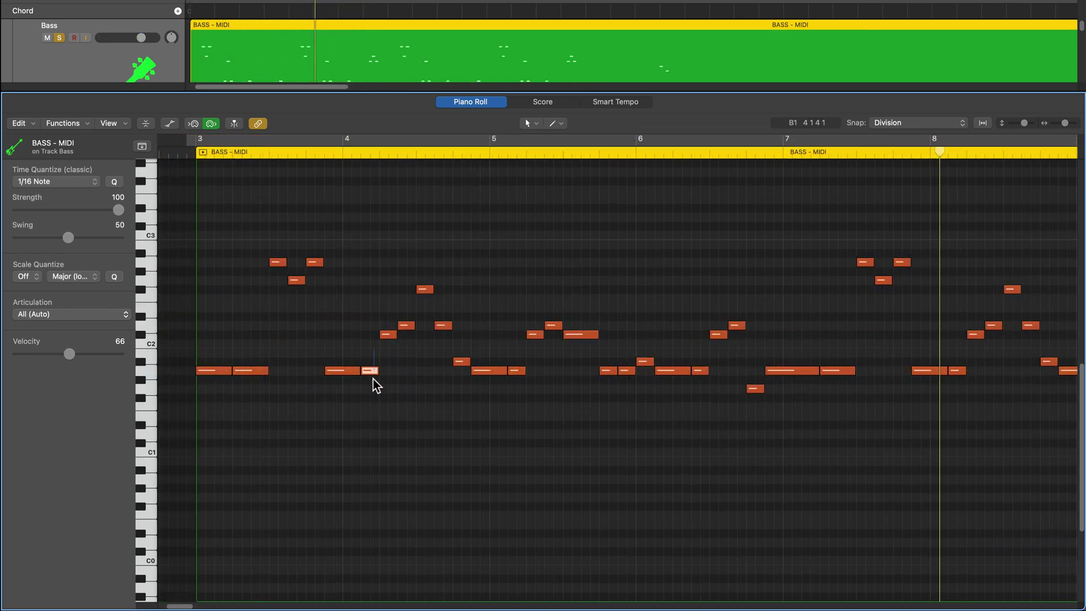
Assign the Dead Note Harmonics articulation to four short B1 notes between bars 4 and 6
left_click(370, 371)
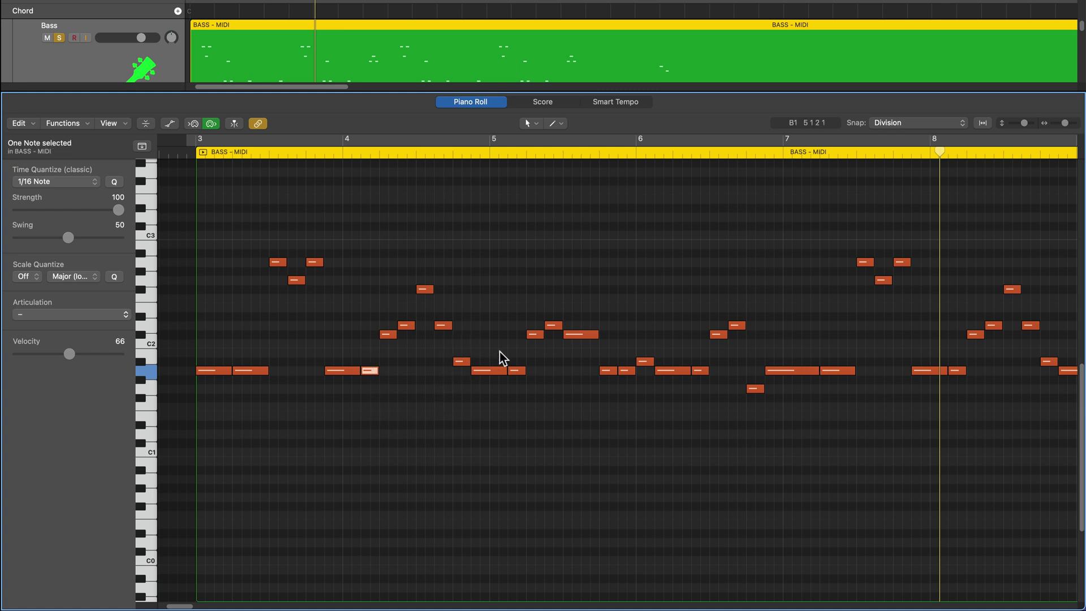
left_click(517, 371, "shift")
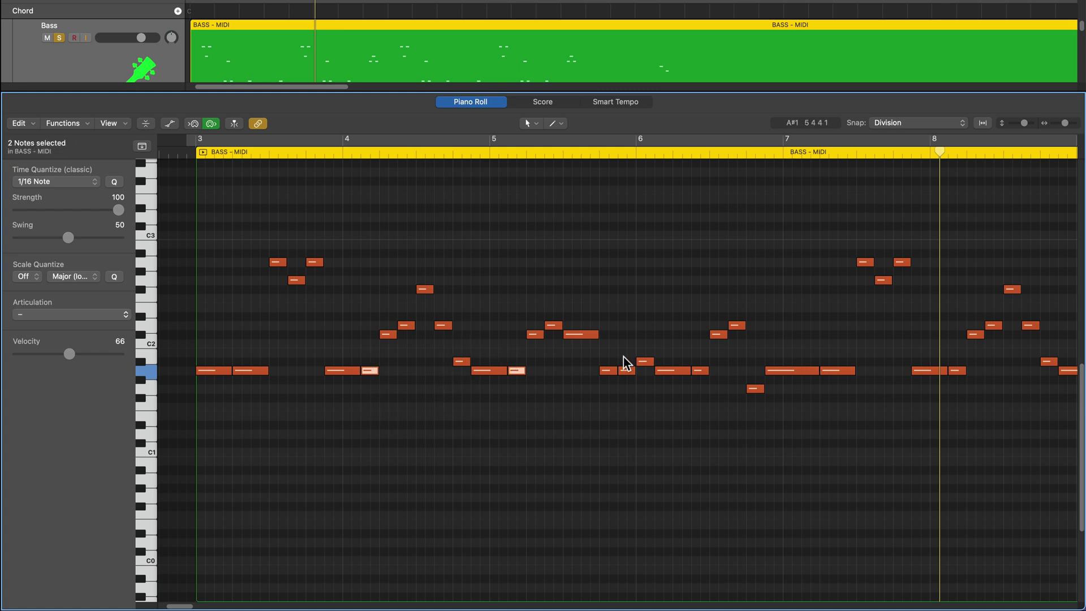
left_click(608, 371, "shift")
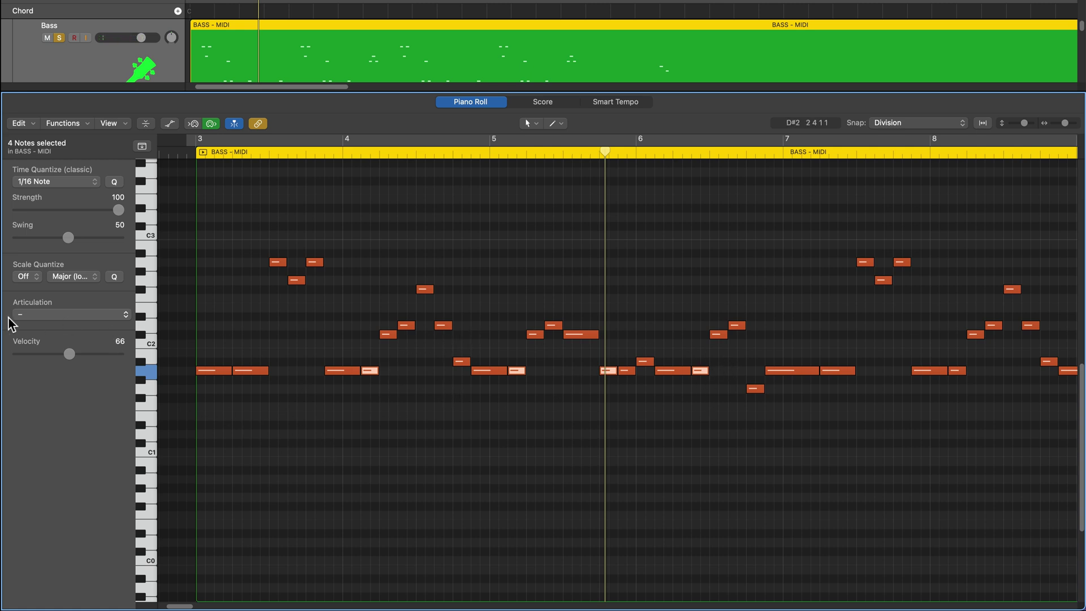
left_click(38, 315)
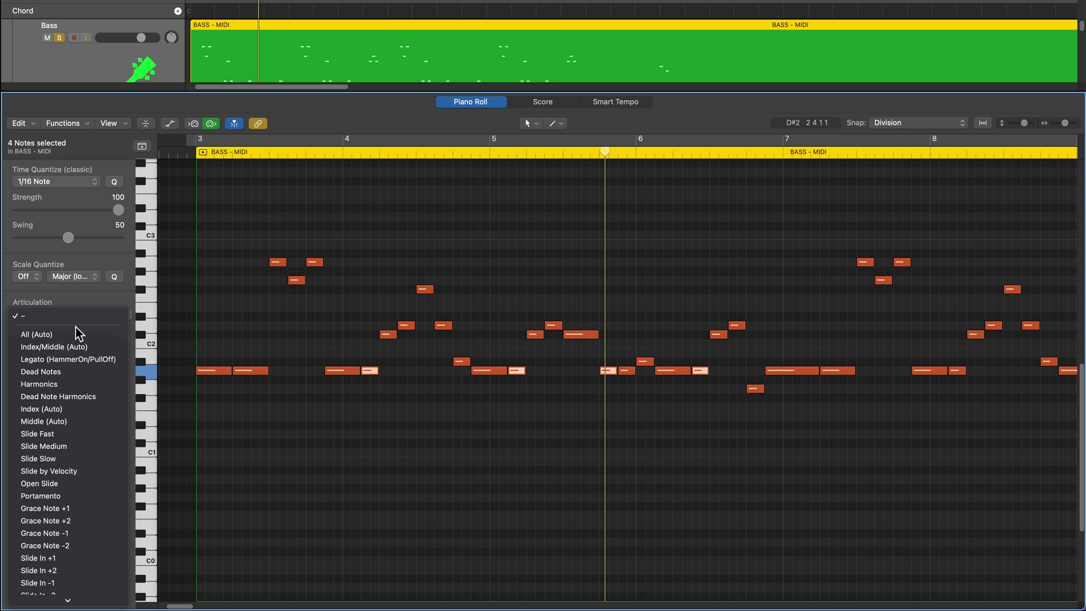
left_click(102, 398)
left_click(382, 433)
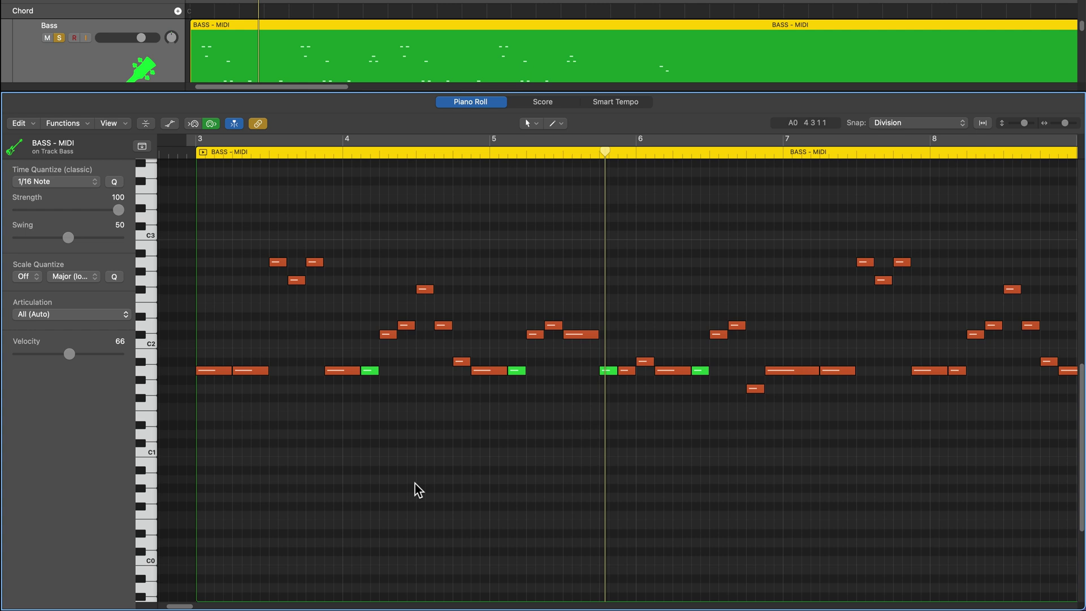
Play back the bass part to hear the reassigned short notes
key("shift+space")
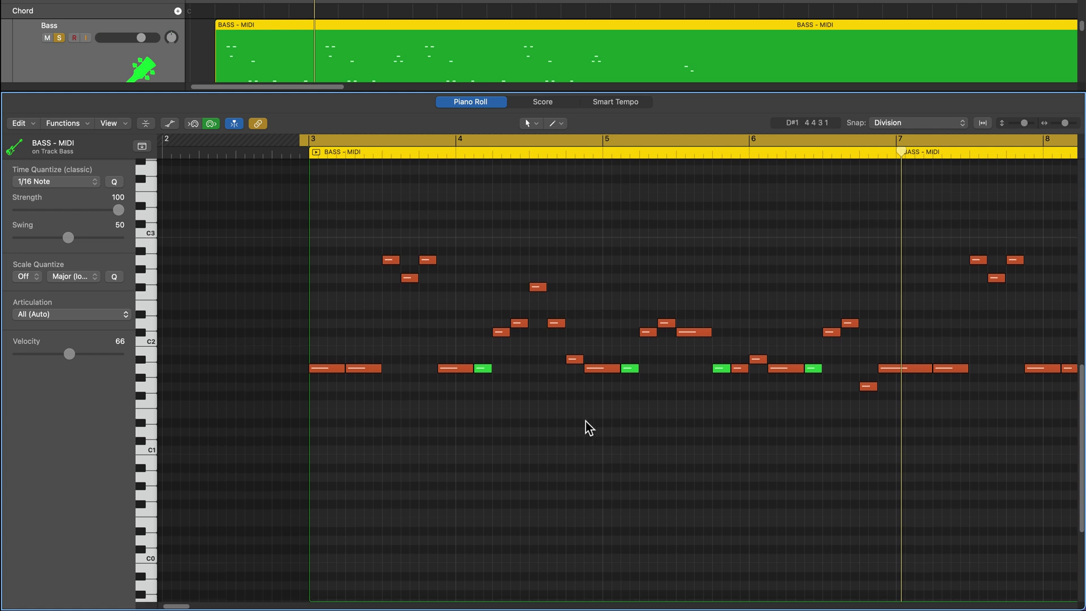
scroll(585, 425, "right", 3)
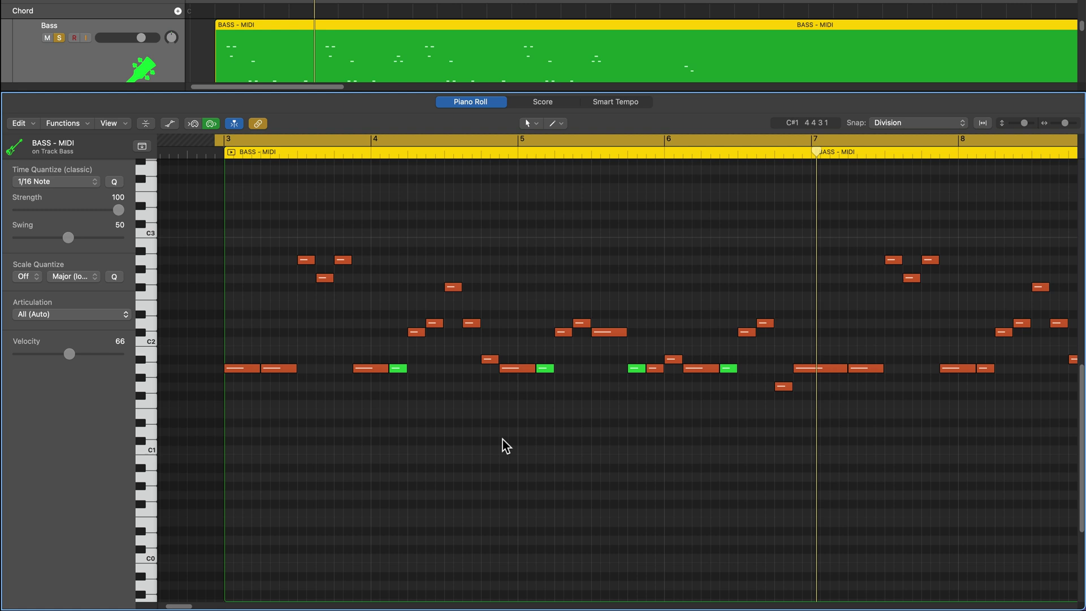
Check the Piano Roll's note color option, leaving it set to By Articulation
left_click(114, 125)
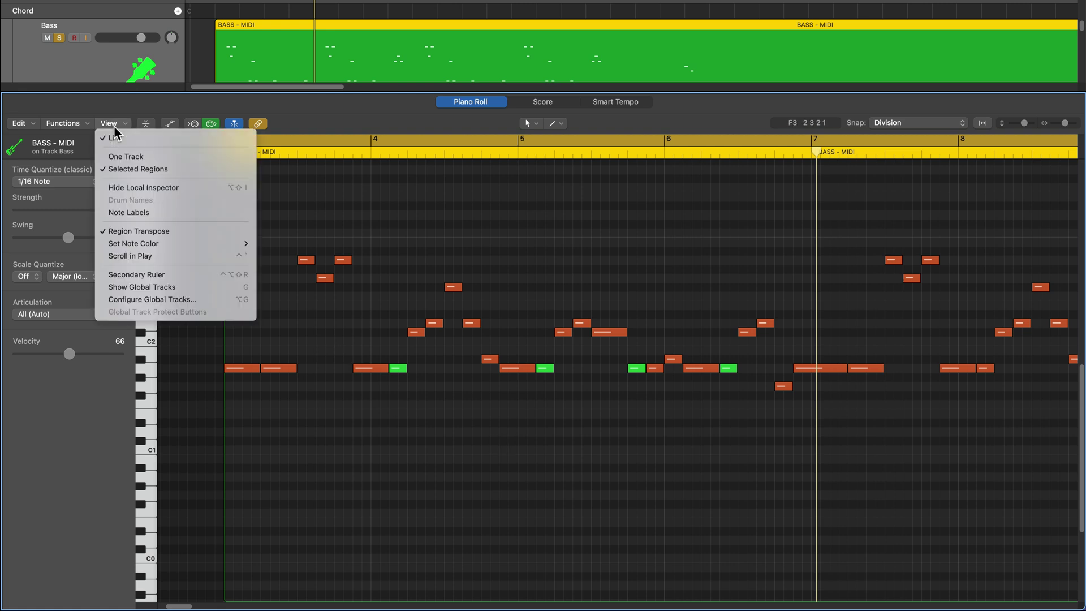
mouse_move(151, 243)
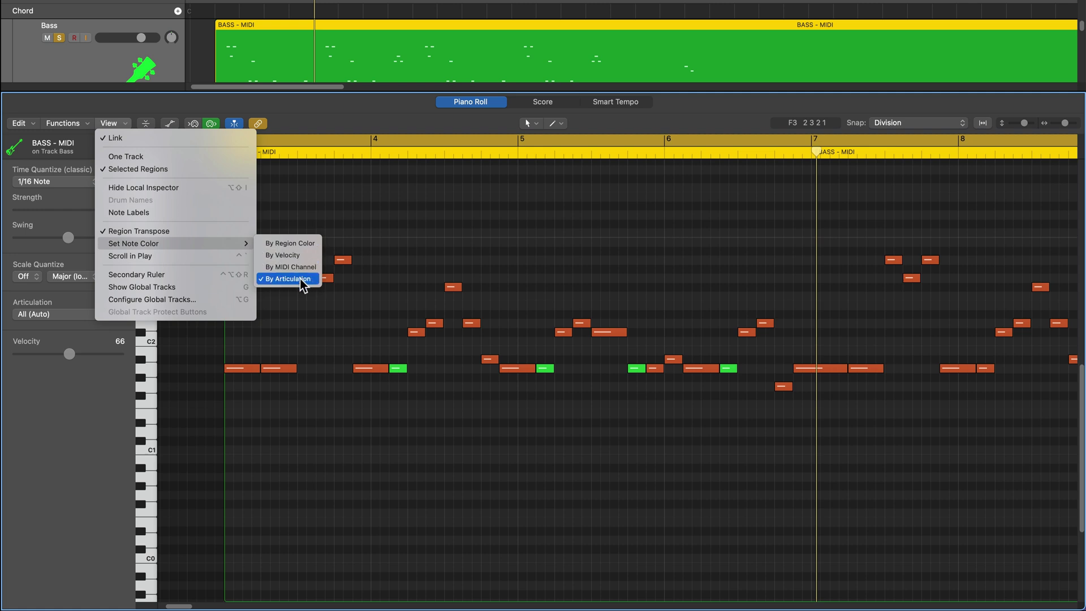
left_click(310, 308)
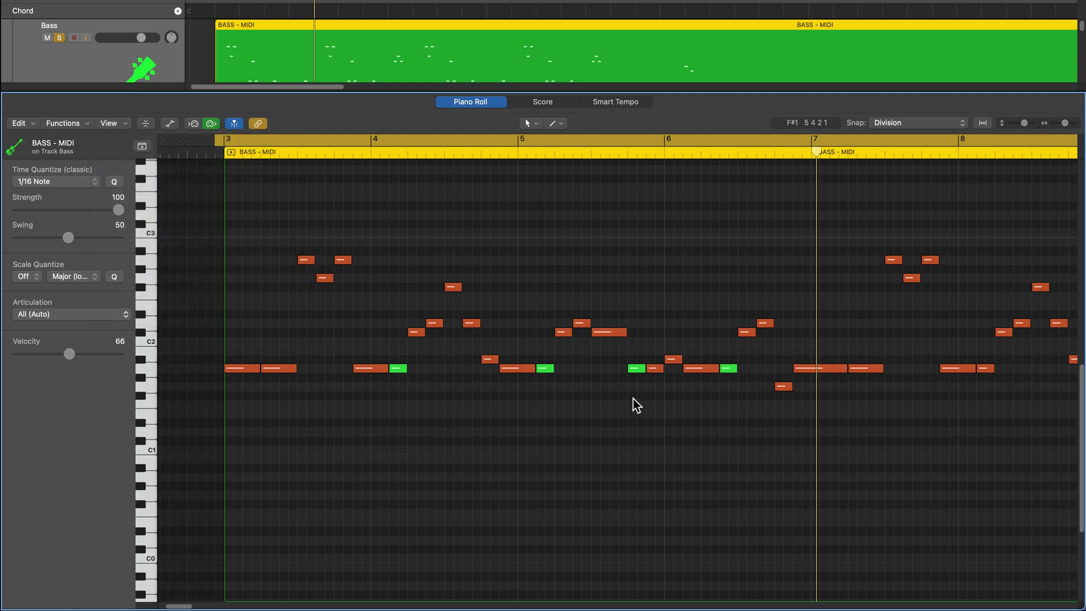
Review the articulation choices again and expand the Bass track's settings to check its articulation set
left_click(69, 314)
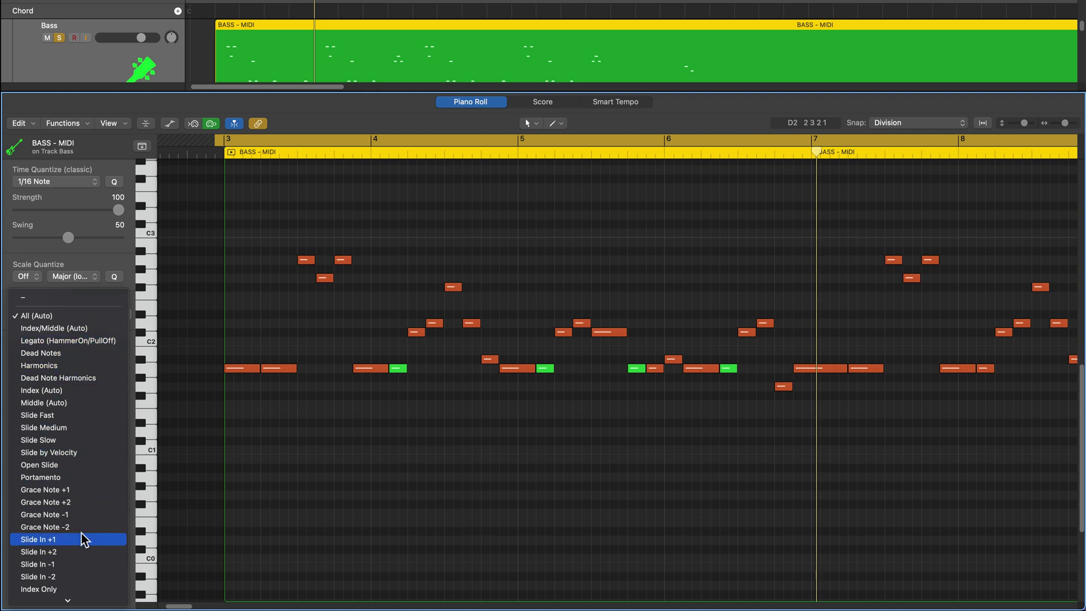
left_click(291, 485)
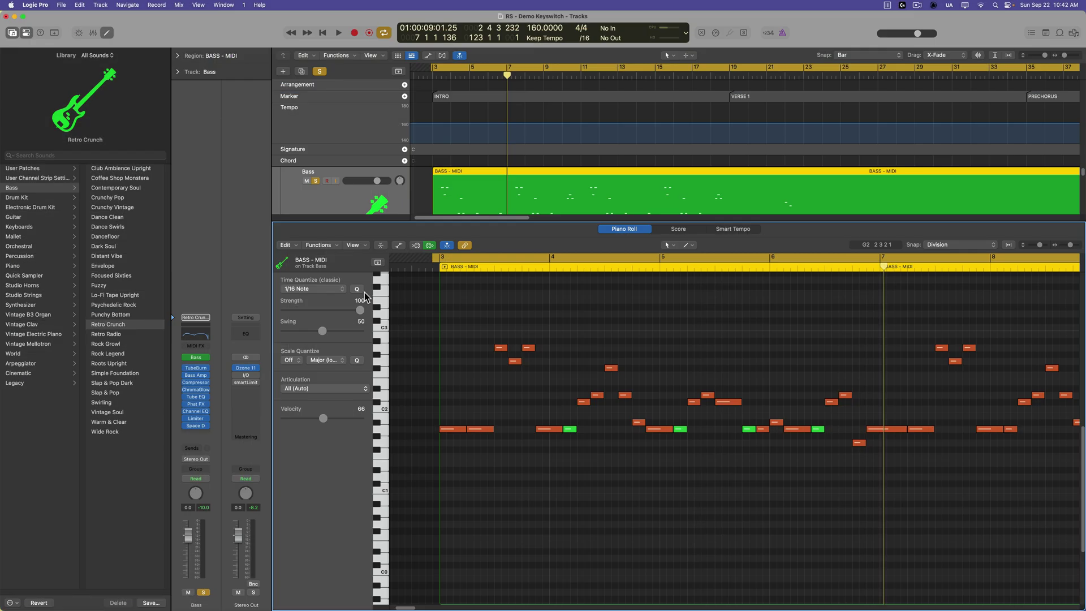
left_click(179, 71)
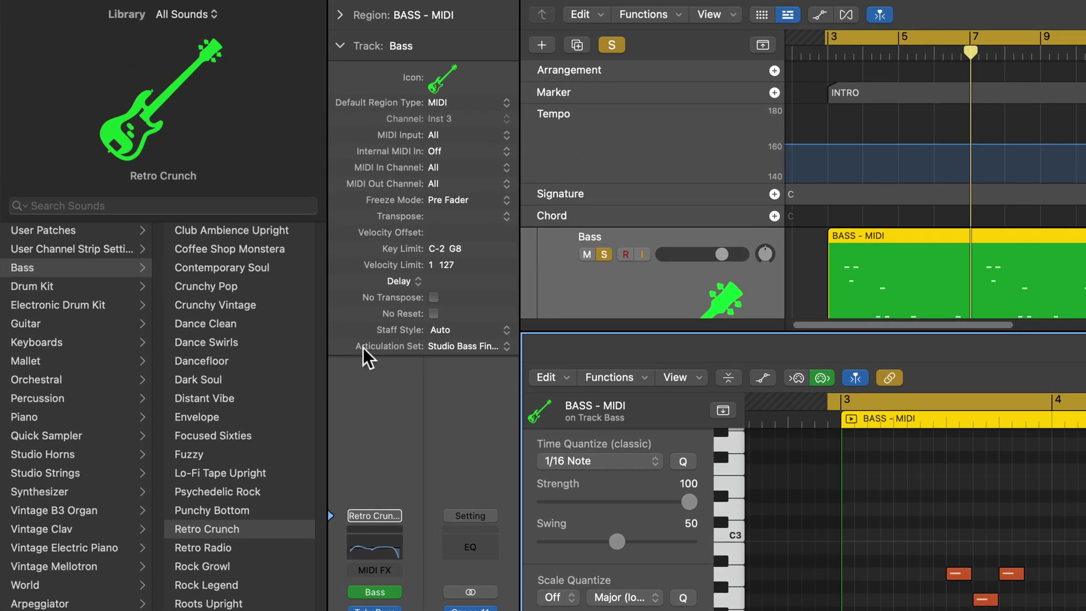
Look through the articulation set choices for the Bass track, including the Studio Bass sets
left_click(461, 354)
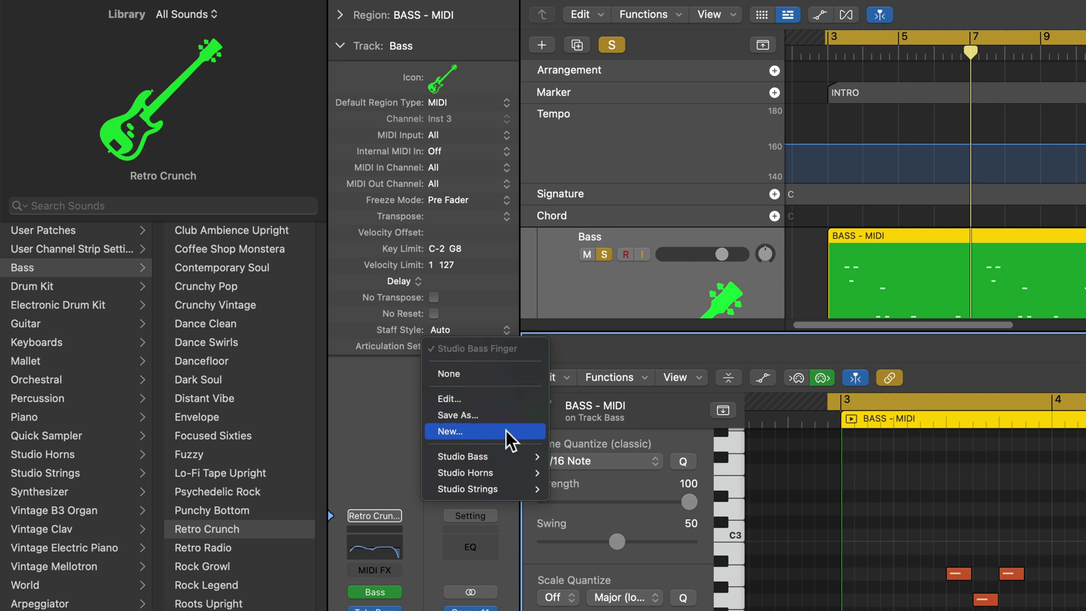
mouse_move(500, 452)
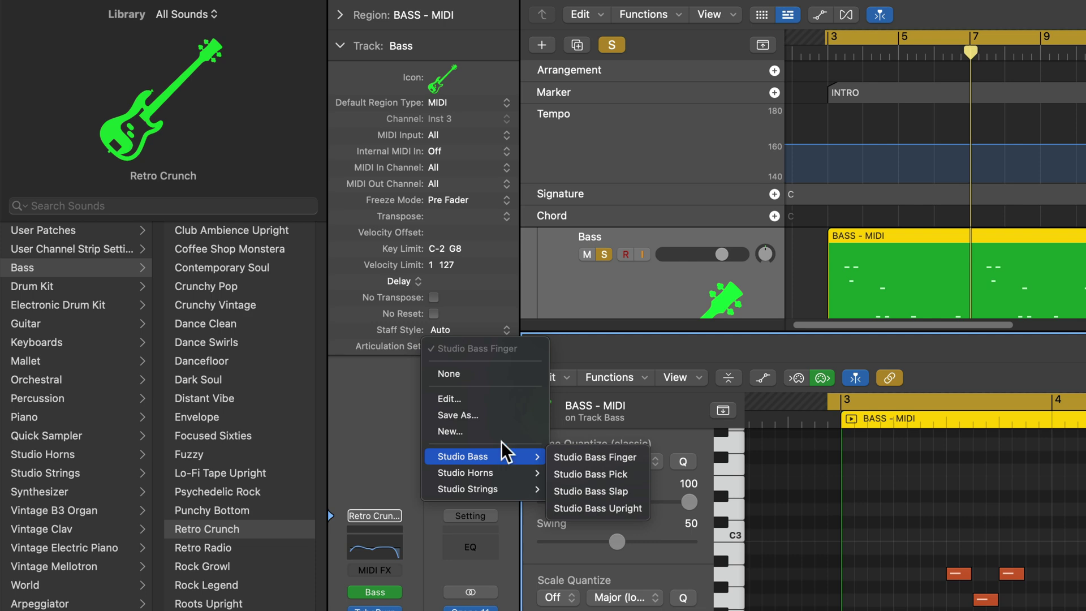
left_click(482, 374)
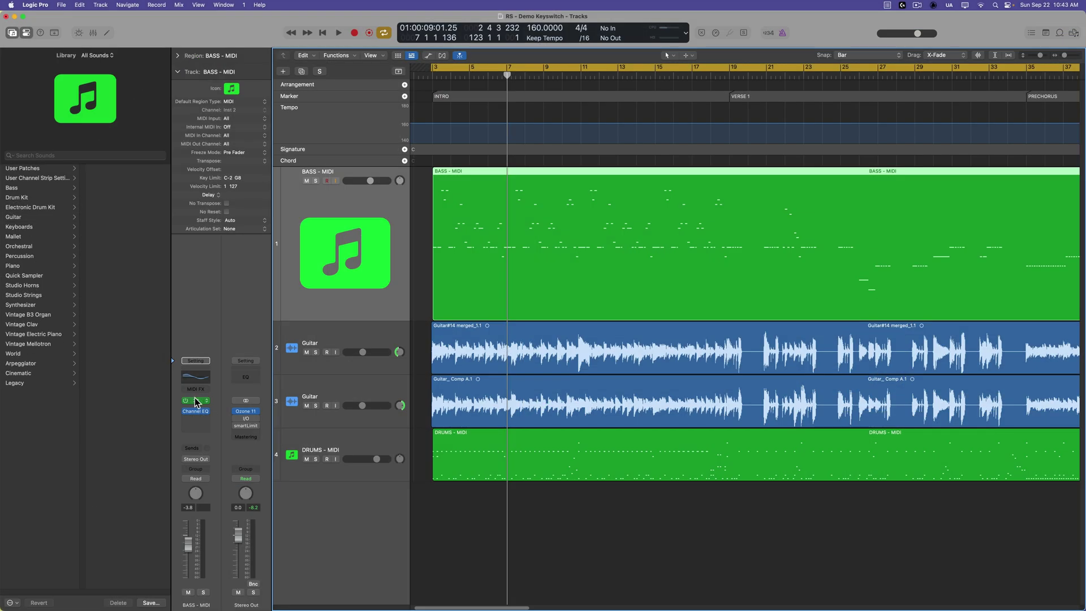
View the Kontakt 7 DjinnBass instrument on the BASS - MIDI track and close its window
left_click(195, 400)
left_click_drag(697, 263, 810, 253)
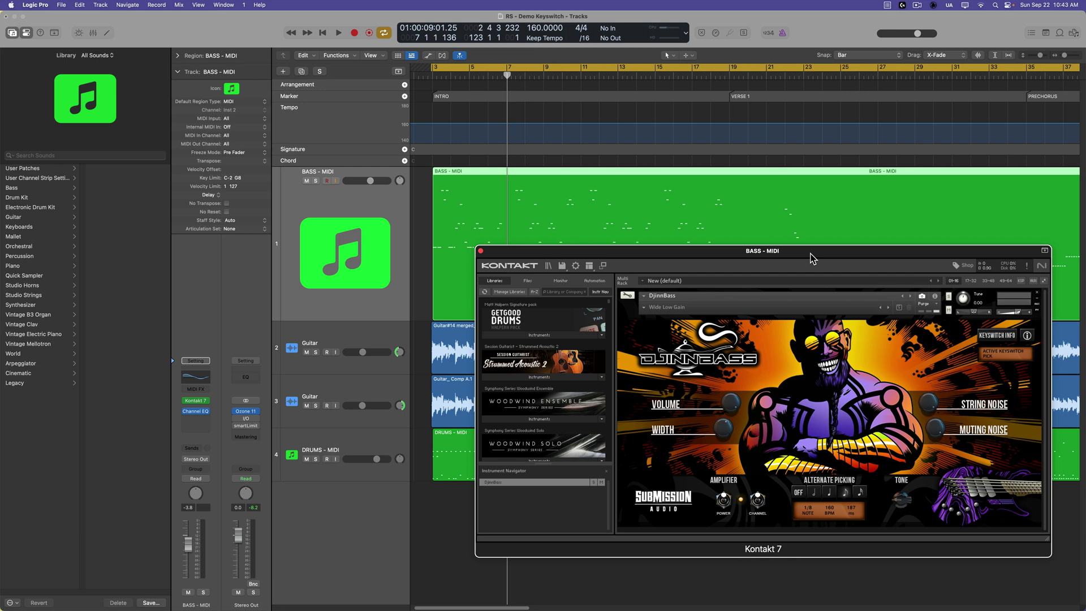
left_click(480, 251)
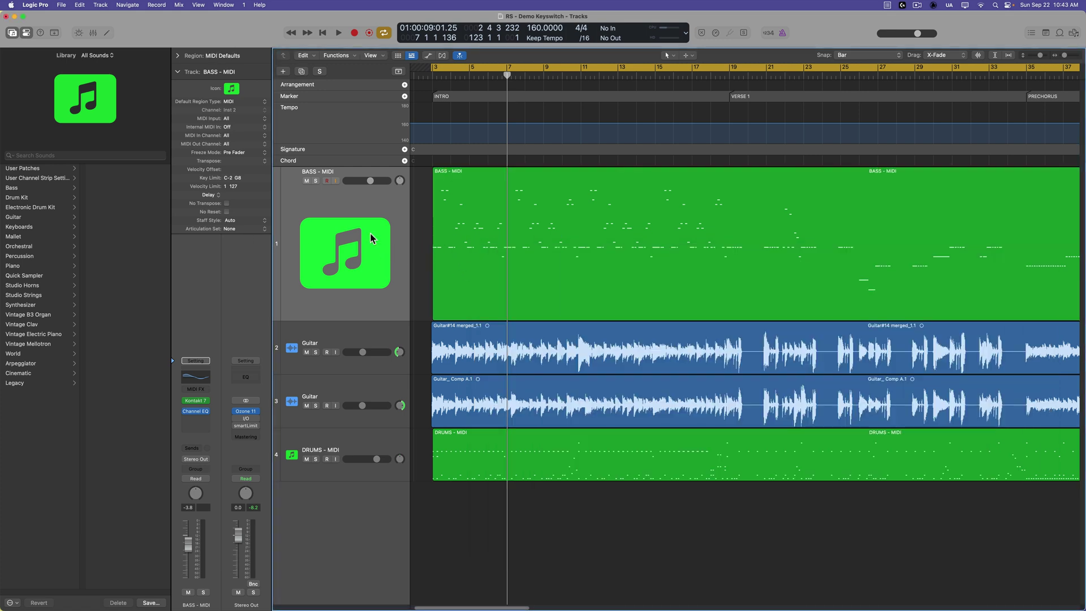
Play back the project and open the BASS - MIDI region in the Piano Roll with the view following the playhead
left_click(417, 237)
key("space")
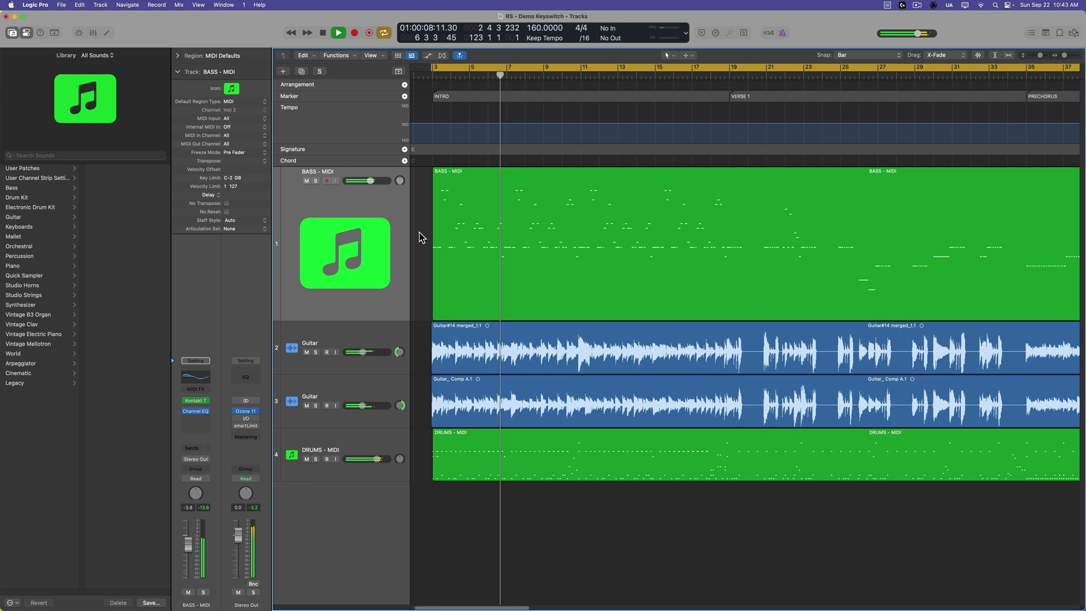
double_click(581, 247)
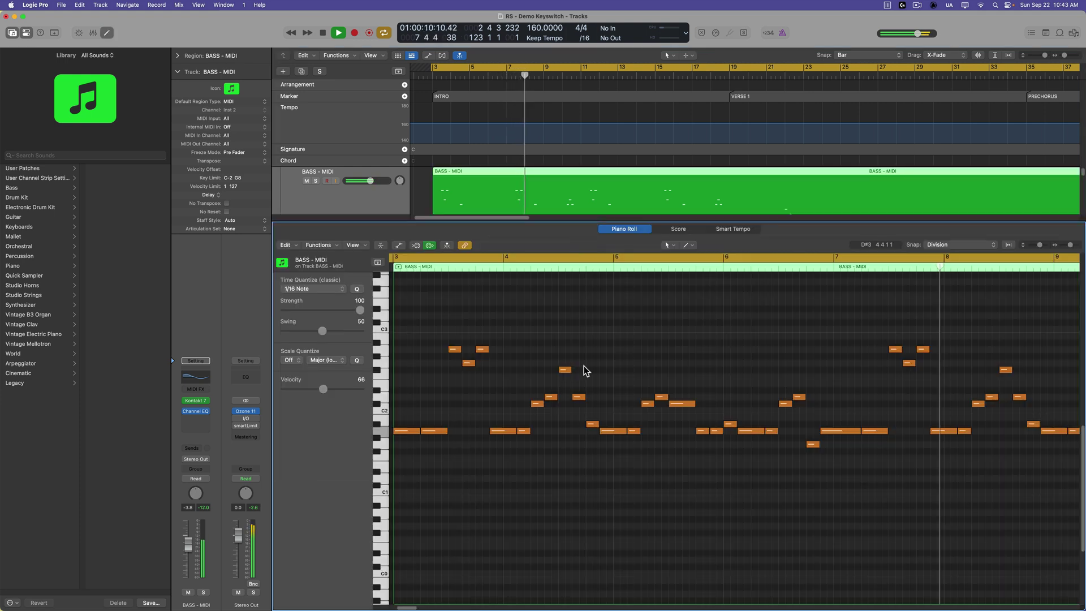
left_click(447, 246)
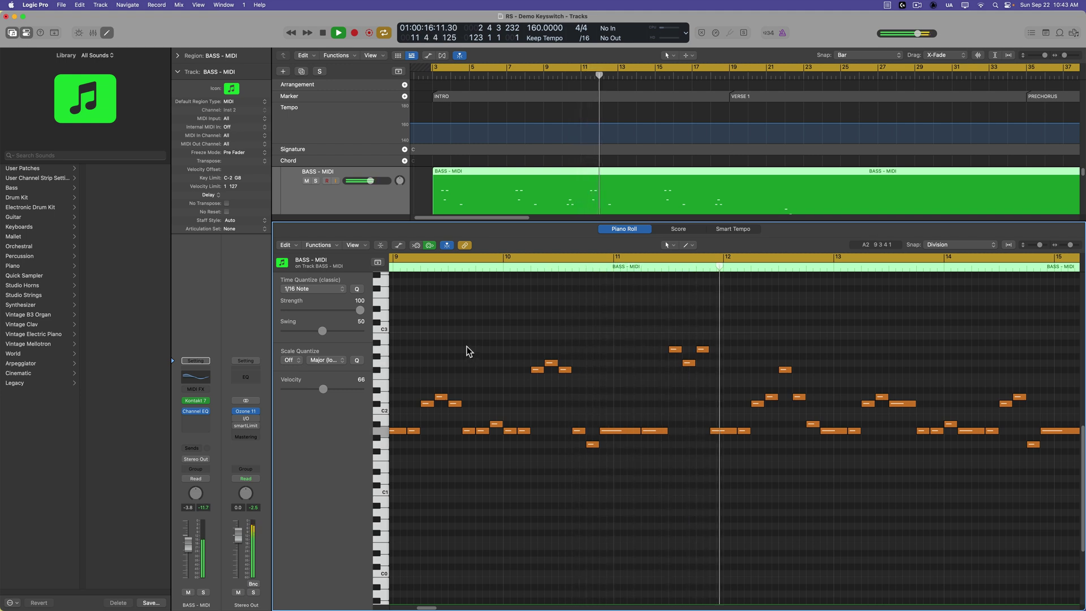
Solo the BASS - MIDI track to hear it alone, stop playback and turn its solo off
key("s")
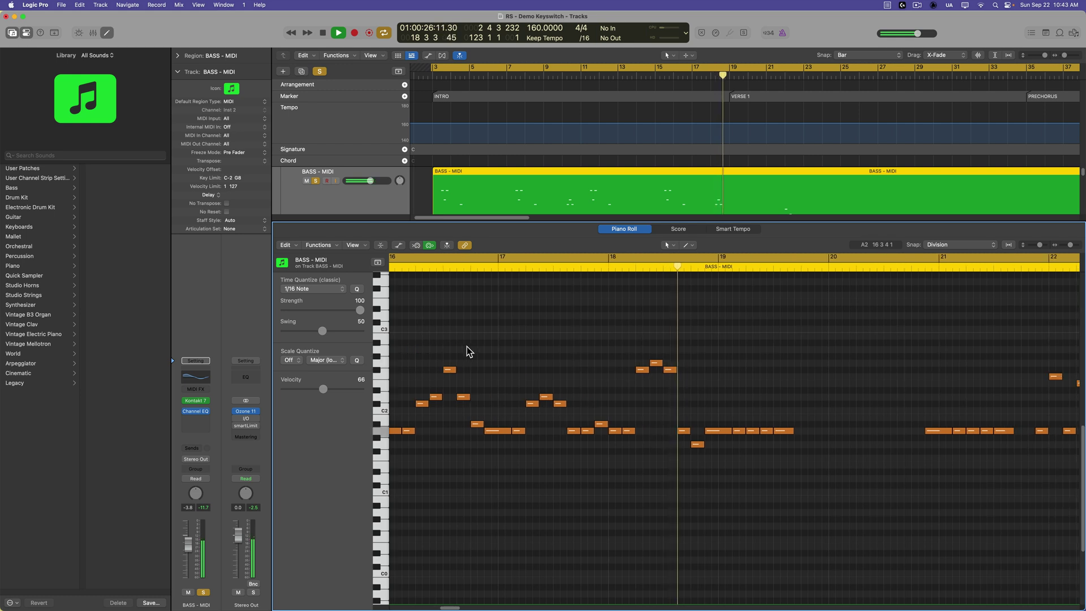
key("space")
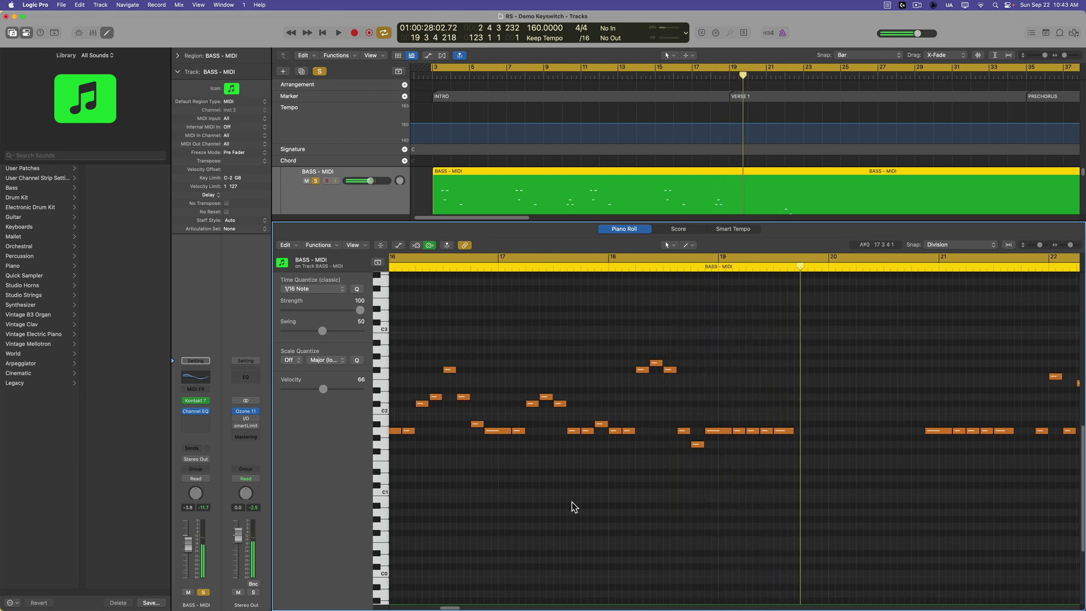
key("s")
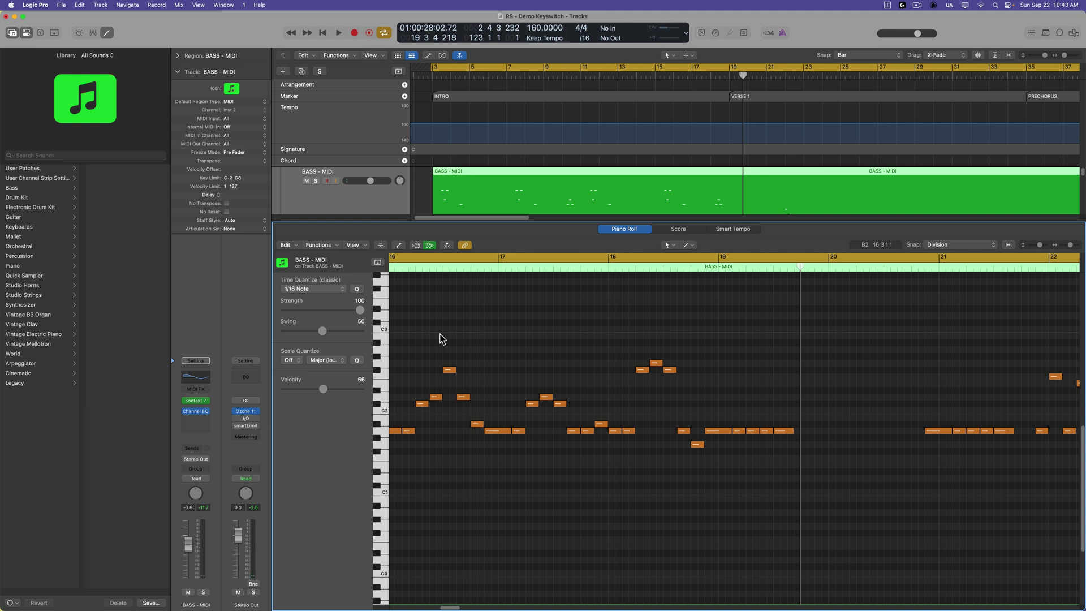
Create a new articulation set for the BASS - MIDI track and show its articulation list
scroll(442, 339, "left", 15)
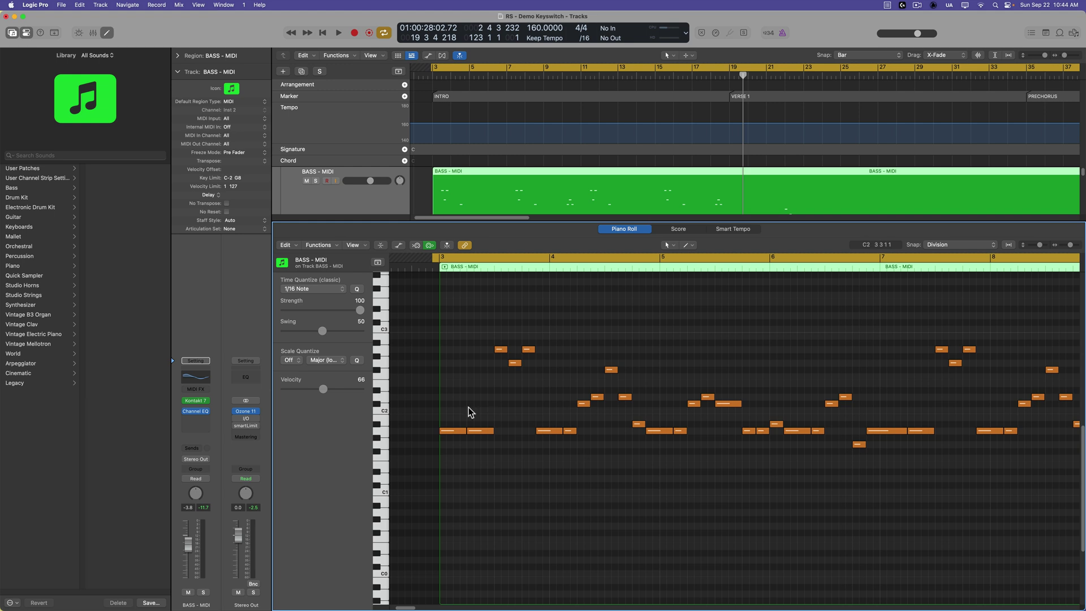
left_click(342, 203)
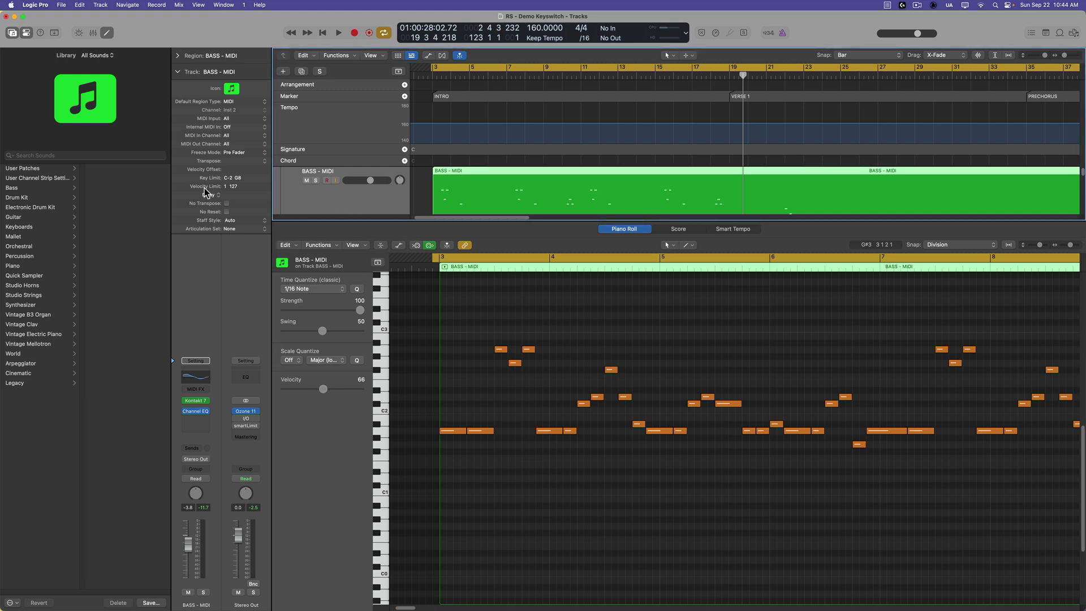
left_click(178, 71)
left_click(240, 229)
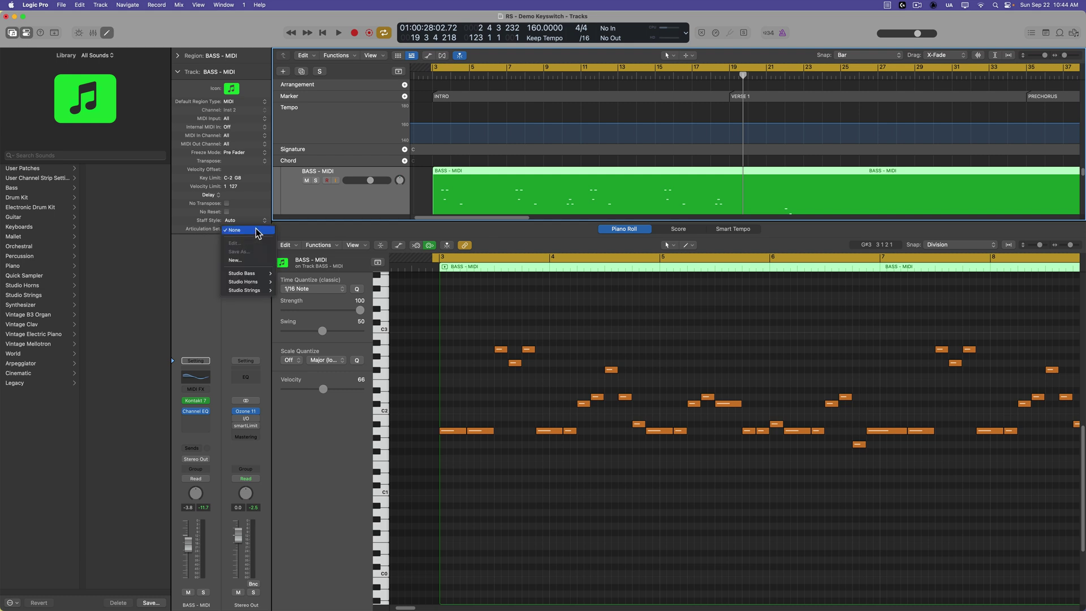
left_click(257, 260)
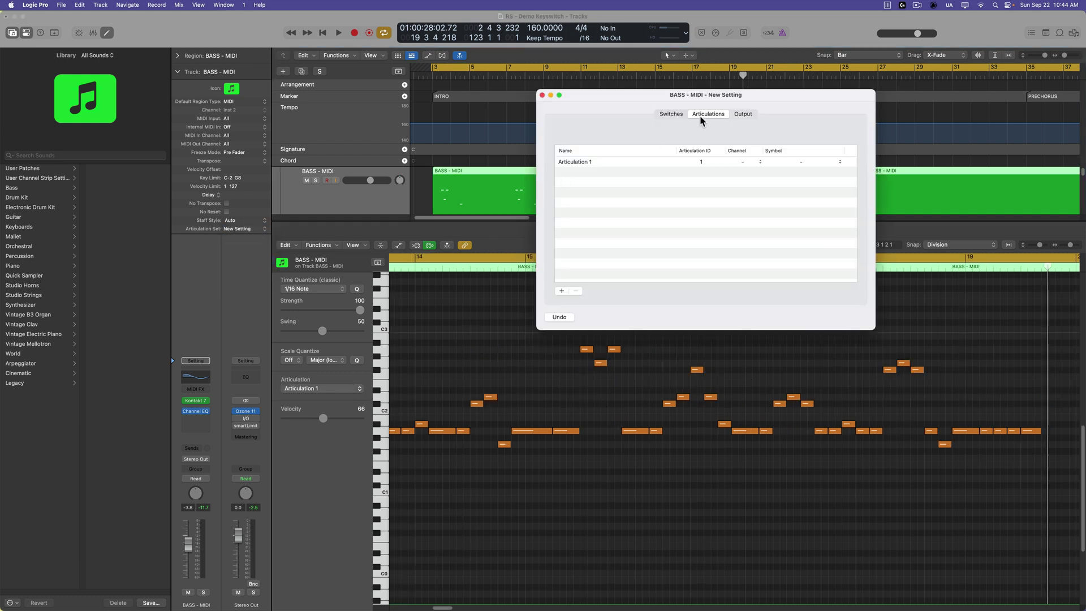
Place the articulation set editor beside the Kontakt 7 window and display DjinnBass's keyswitch info
left_click_drag(775, 94, 275, 73)
left_click(195, 400)
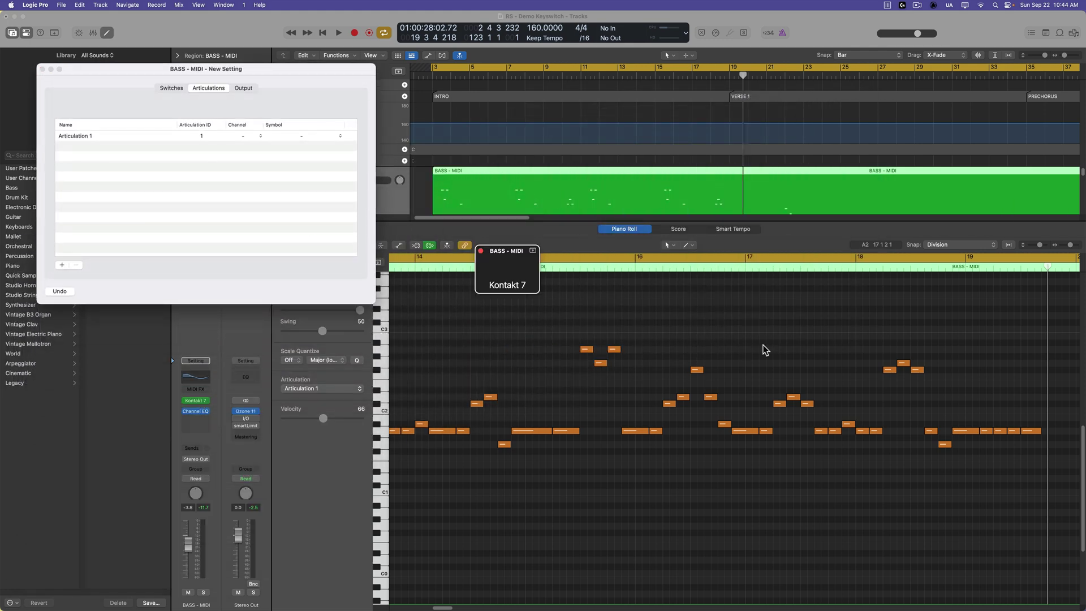
left_click_drag(731, 252, 734, 258)
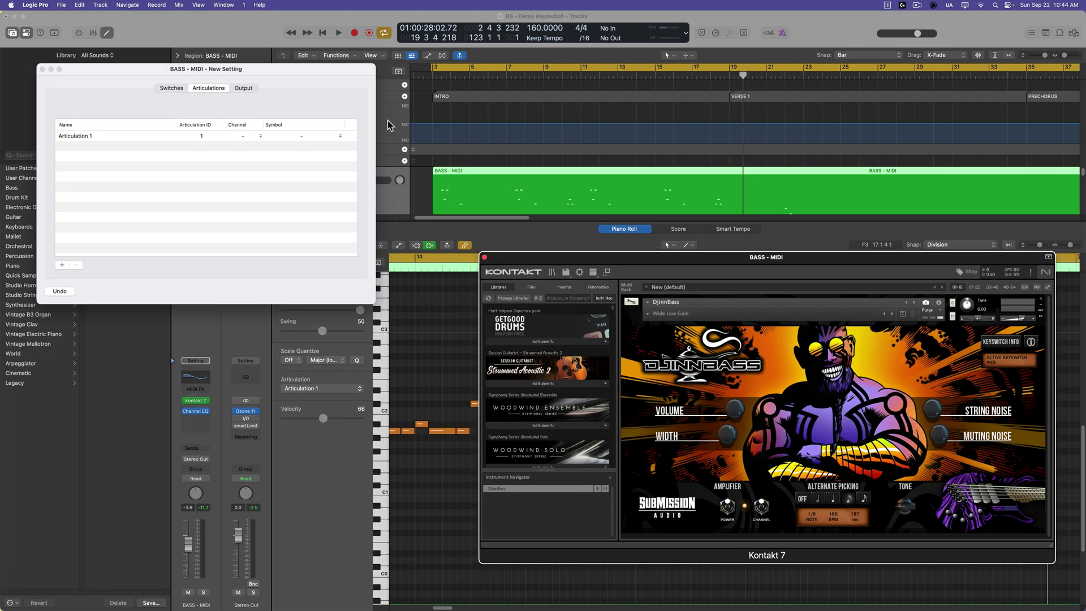
left_click_drag(331, 74, 423, 296)
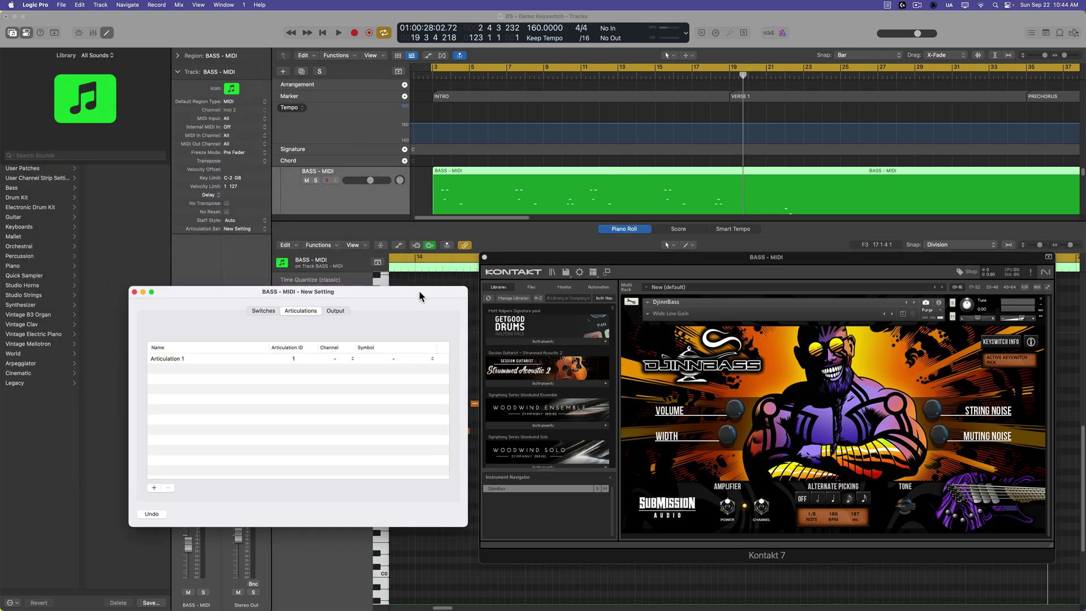
left_click(1000, 347)
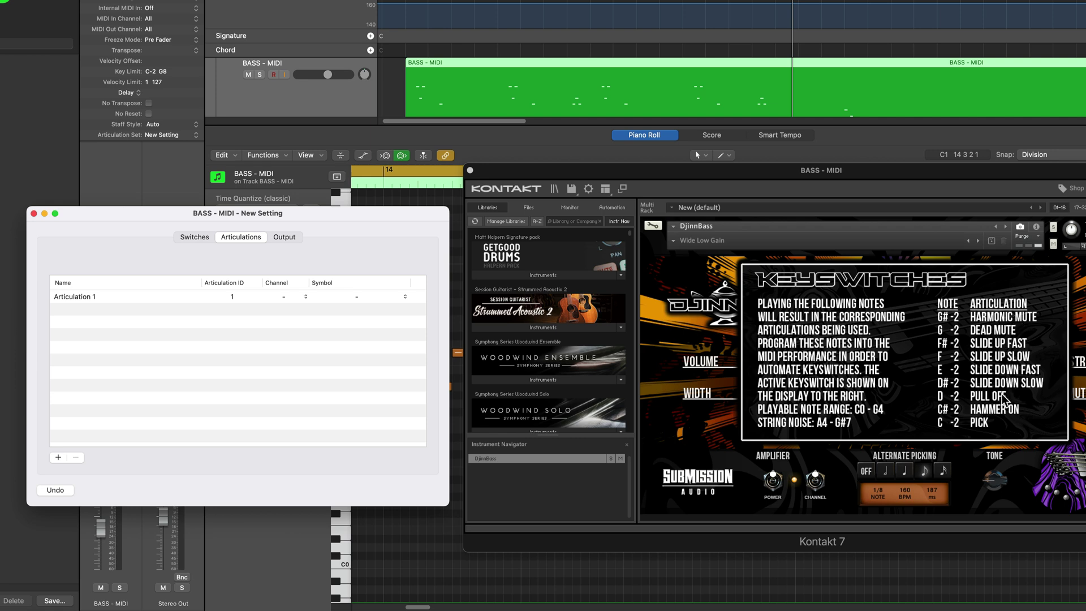
Add eight more articulations to the new set, making nine entries
left_click(58, 458)
left_click(58, 458)
left_click(58, 458)
left_click(58, 458)
left_click(58, 458)
left_click(57, 458)
left_click(58, 458)
left_click(58, 458)
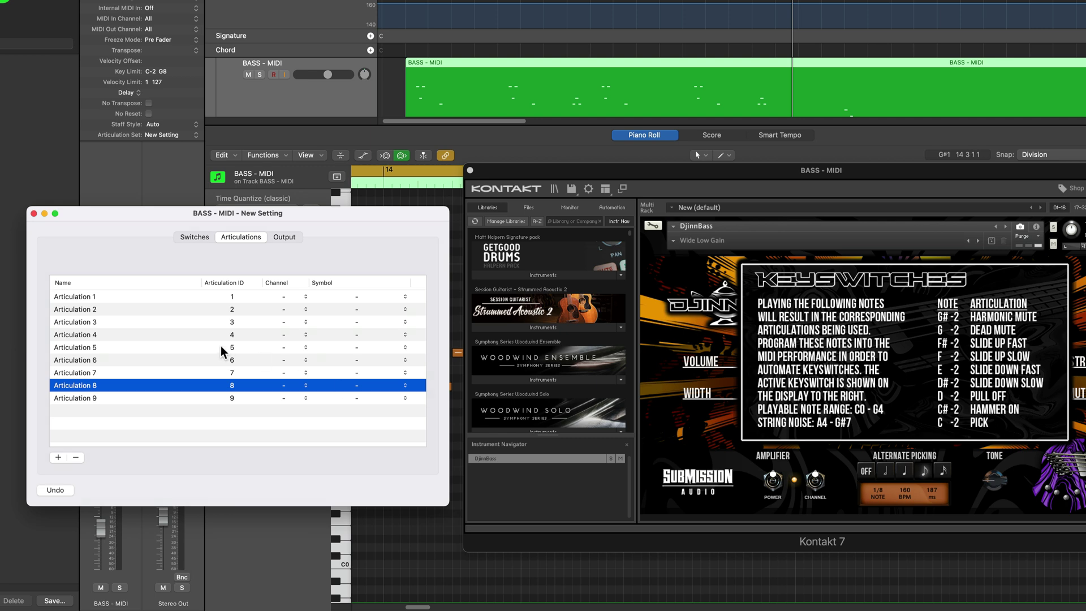
Name the first two articulations Harmonic Mute and Dead Mute
left_click(160, 298)
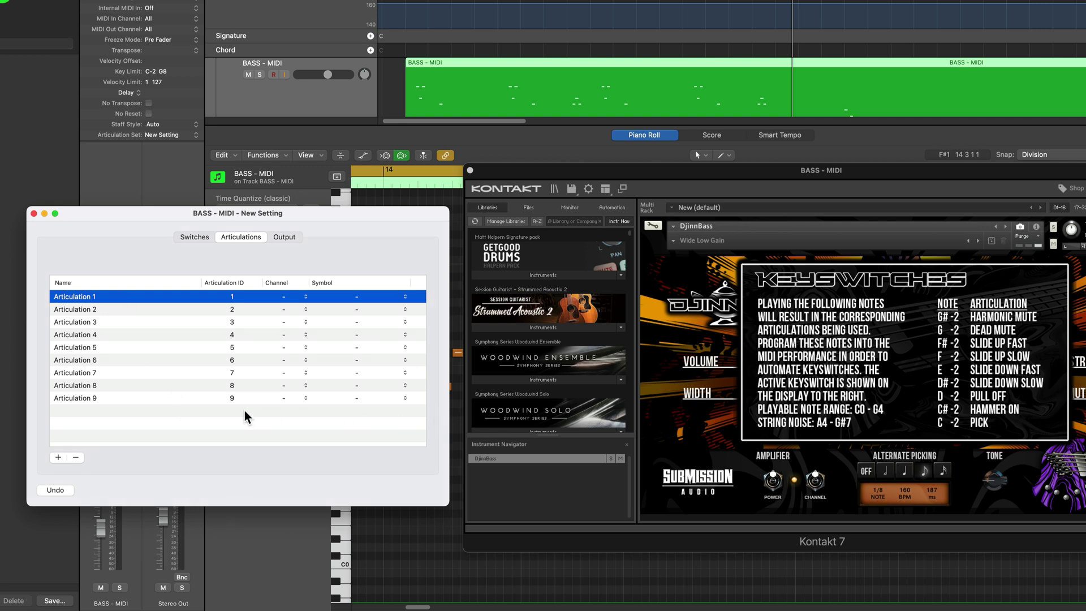
double_click(57, 296)
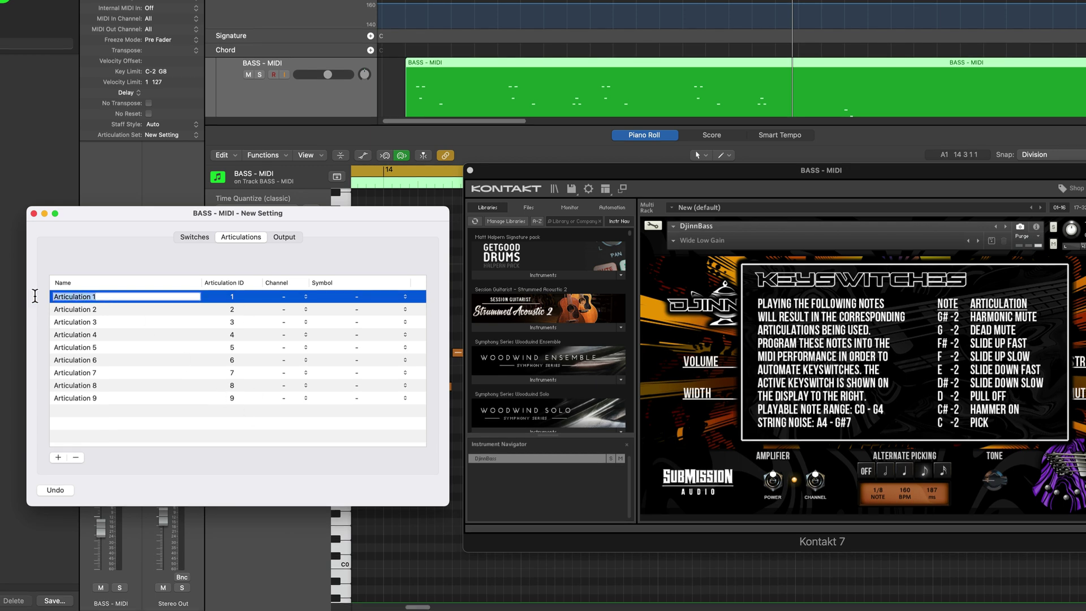
type("Harmonic Mute")
key("Return")
double_click(60, 309)
type("De")
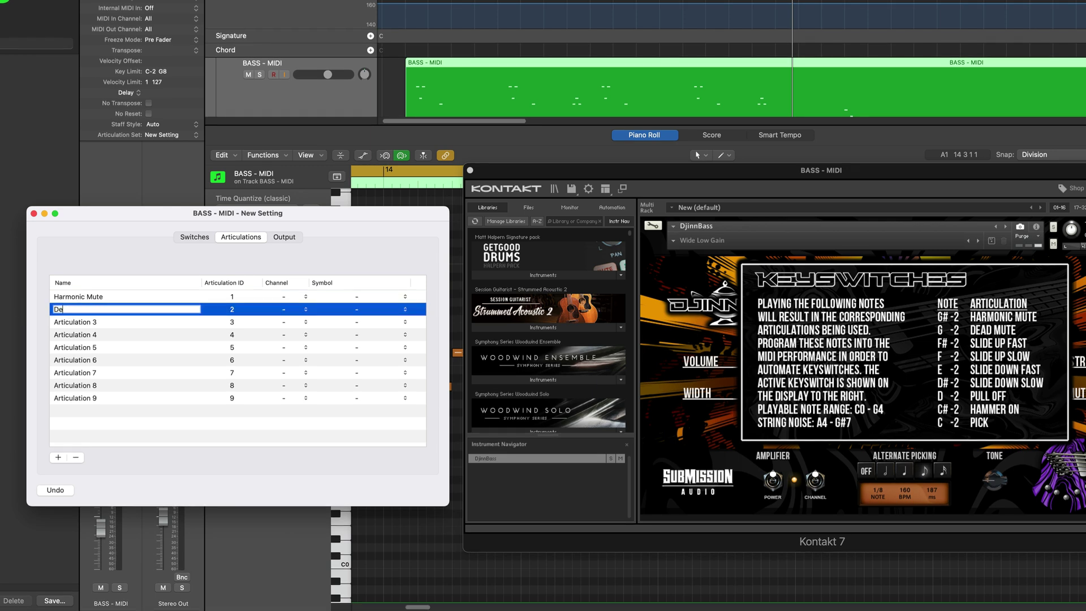
type("ad Mute")
key("Return")
Name articulations 3 to 6 Slide Up Fast, Slide Up Slow, Slide Down Fast and Slide Down Slow
type("Slide Up Fast")
key("Return")
type("Slide Up Slow")
key("Return")
type("Slide Down F")
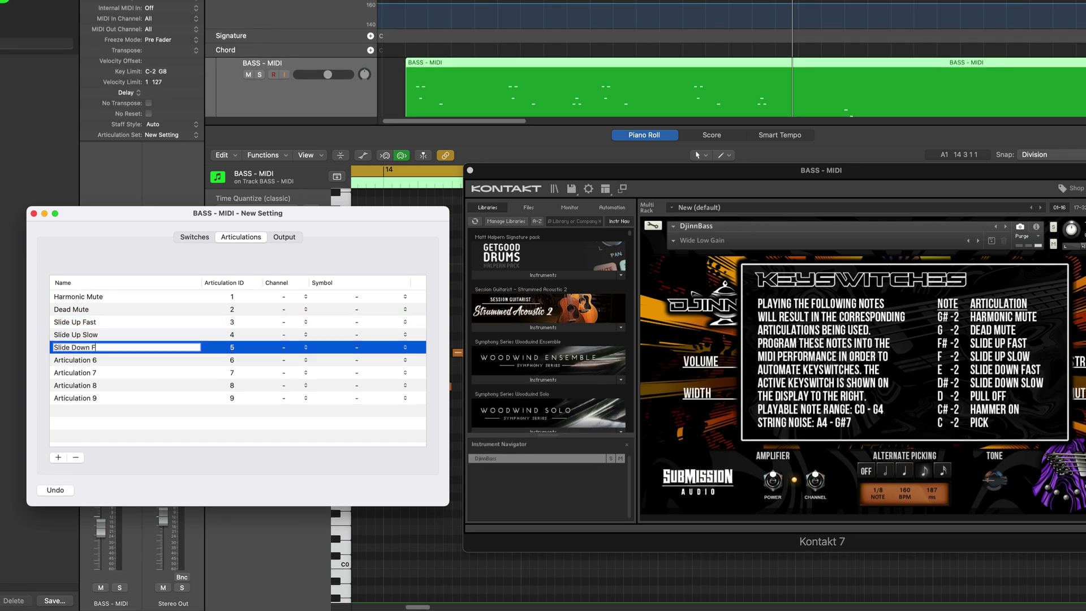
type("ast")
key("Return")
type("own Slow")
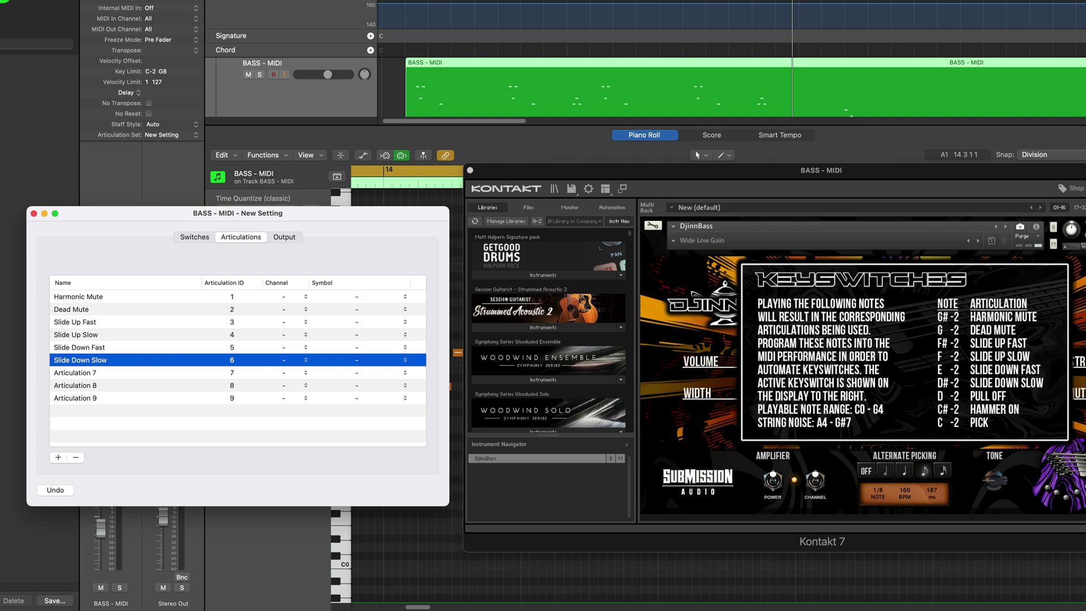
key("Return")
Name articulations 7 to 9 Pull Off, Hammer On and Pick
type("Pull Off")
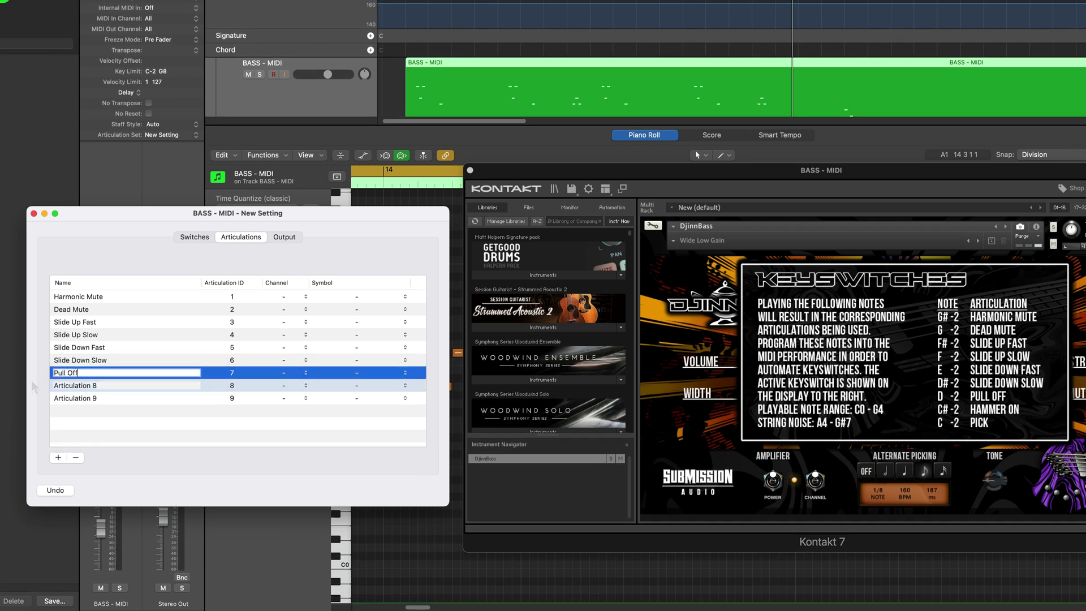
key("Return")
type("Hammer On")
key("Return")
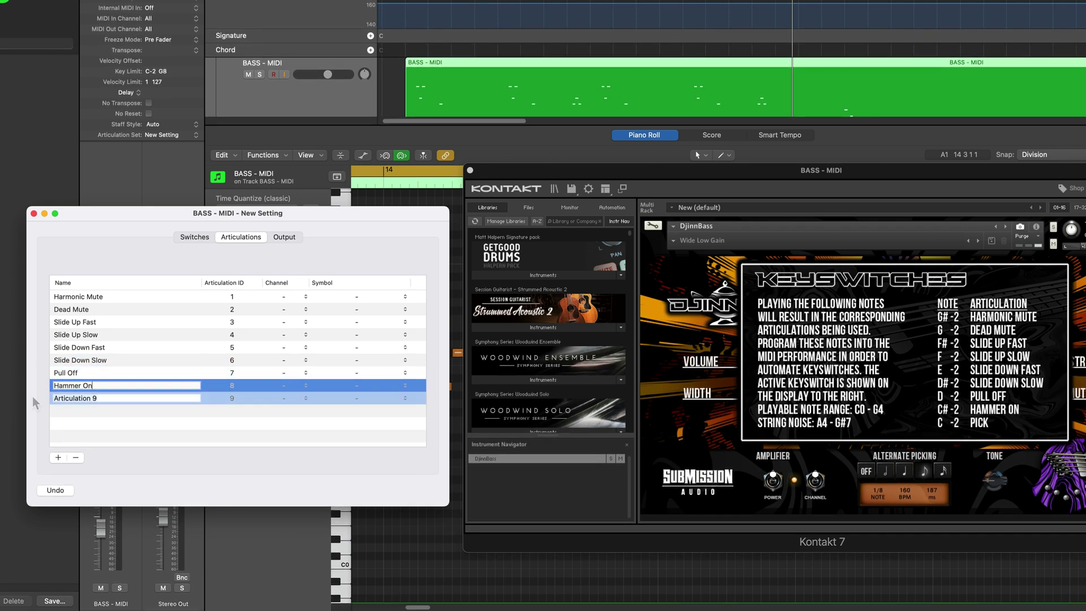
type("Pick")
key("Return")
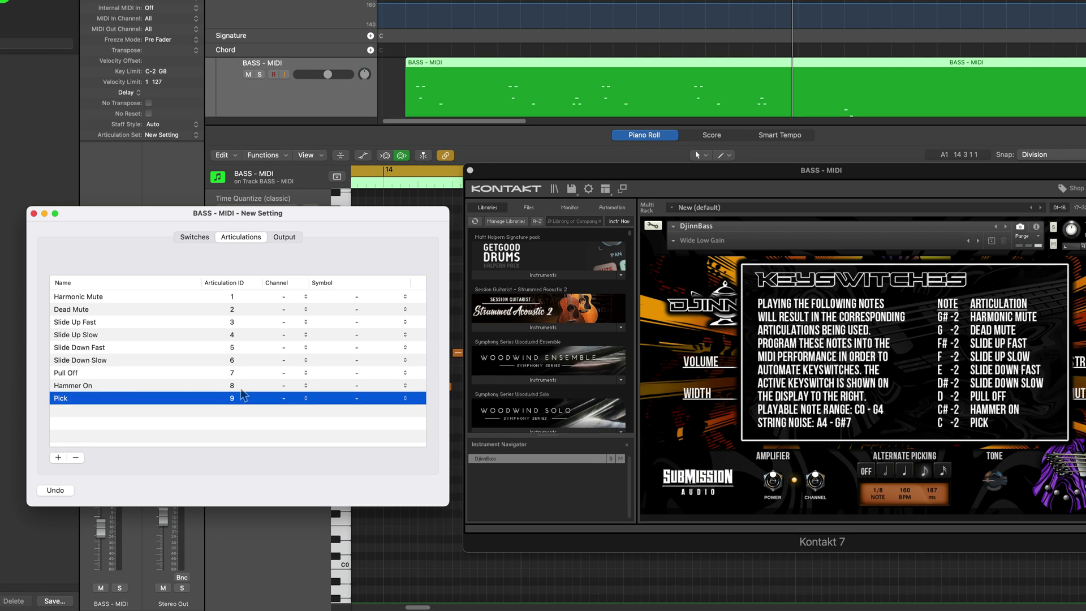
Review the channel and symbol options for the Harmonic Mute articulation without choosing any
left_click(291, 296)
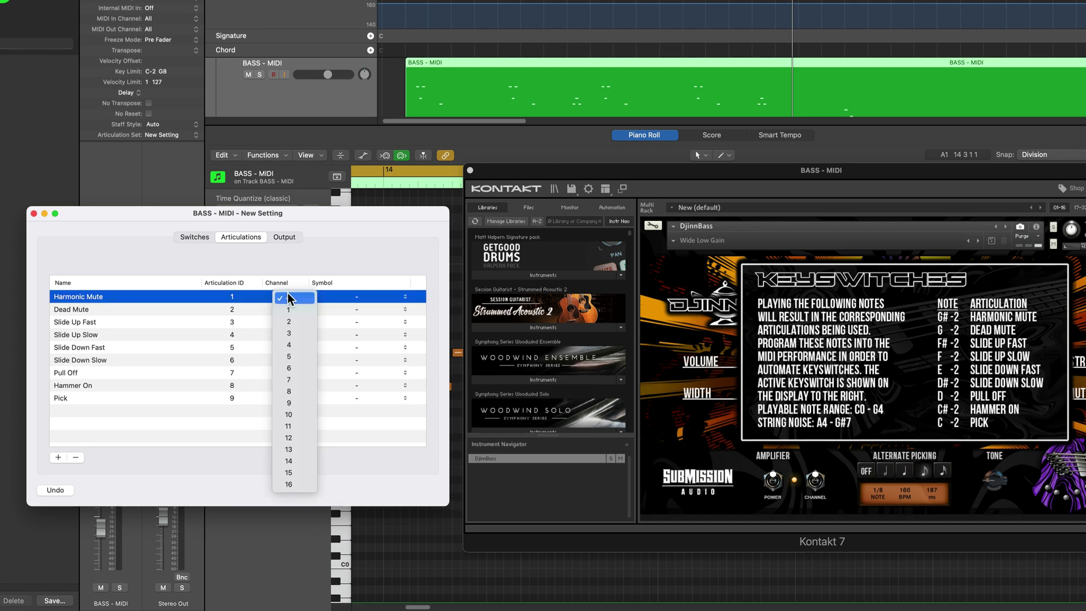
left_click(247, 433)
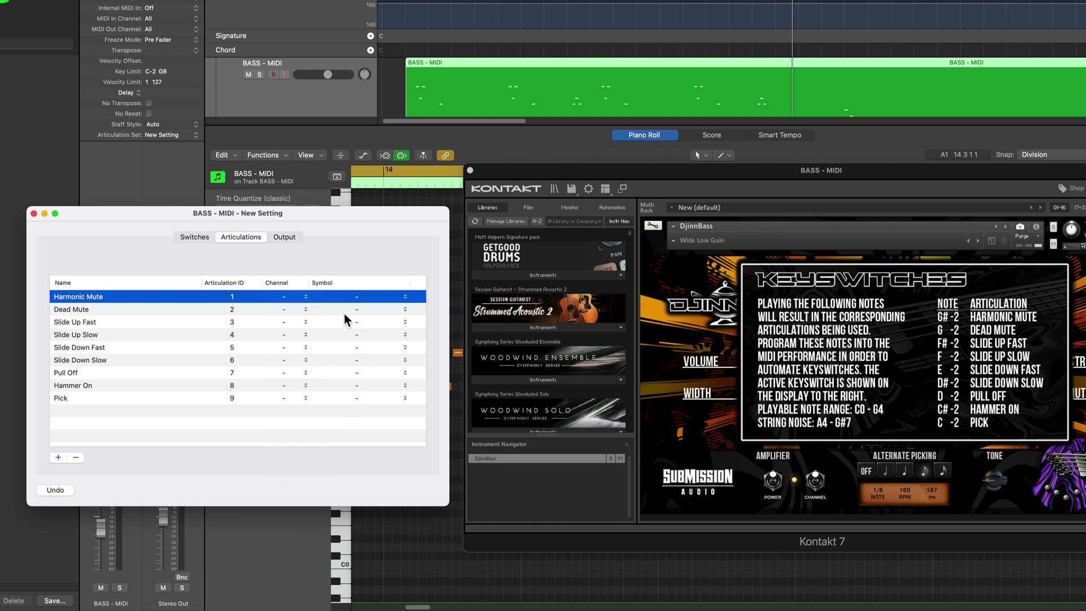
left_click(357, 296)
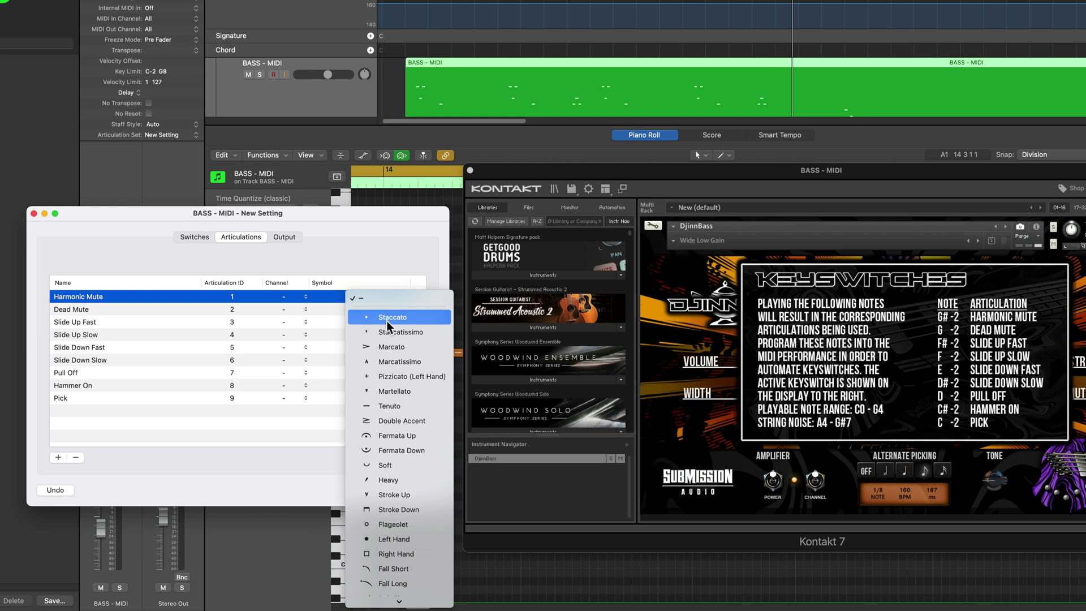
left_click(321, 422)
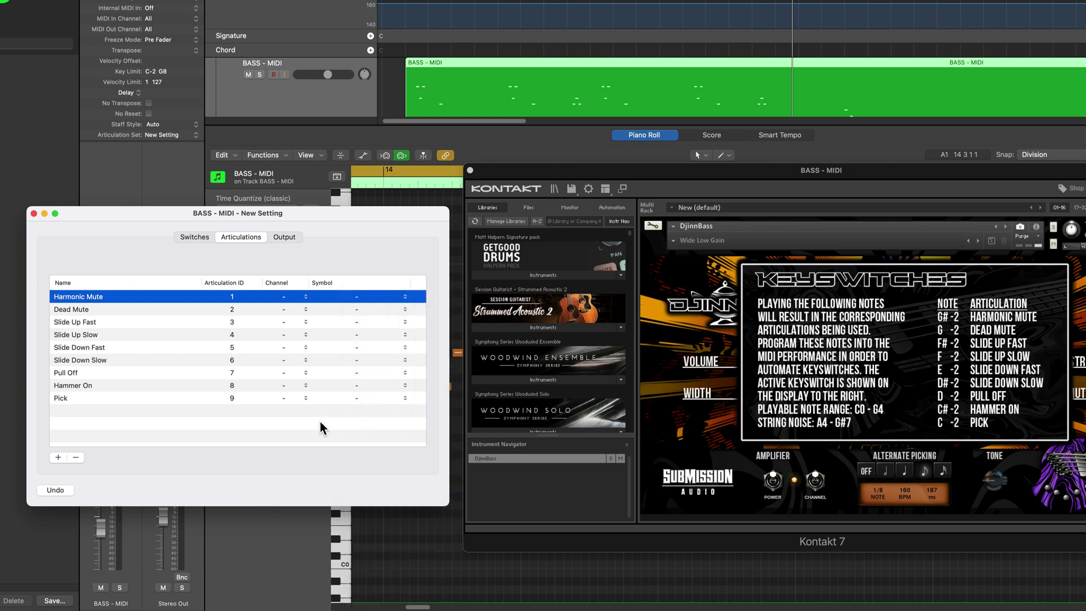
Set the output type of all nine articulations, from Harmonic Mute to Pick, to Note On
left_click(283, 238)
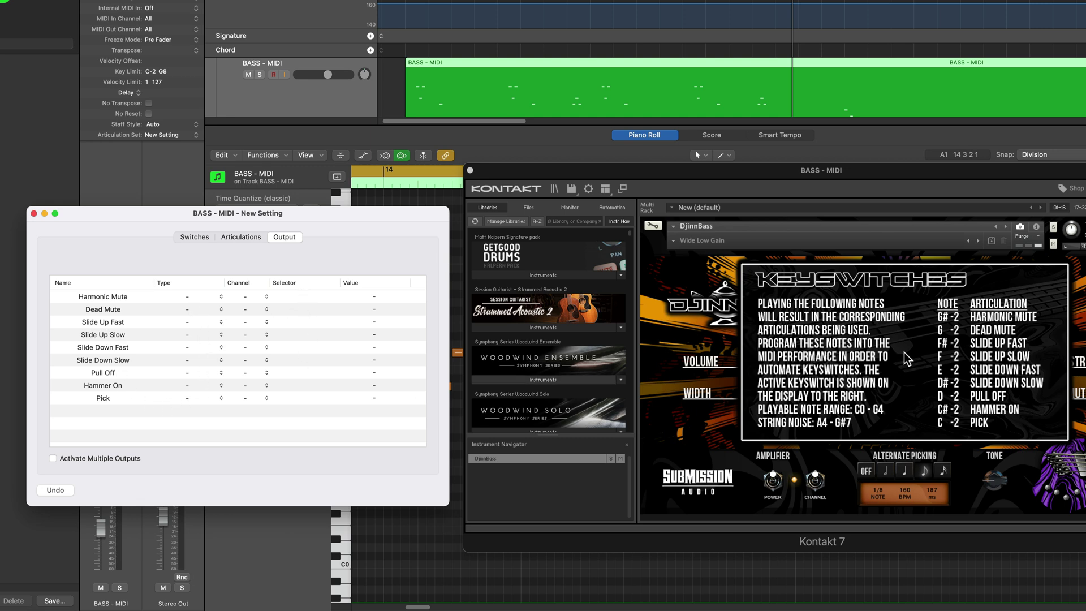
left_click(184, 297)
left_click(197, 315)
left_click(191, 309)
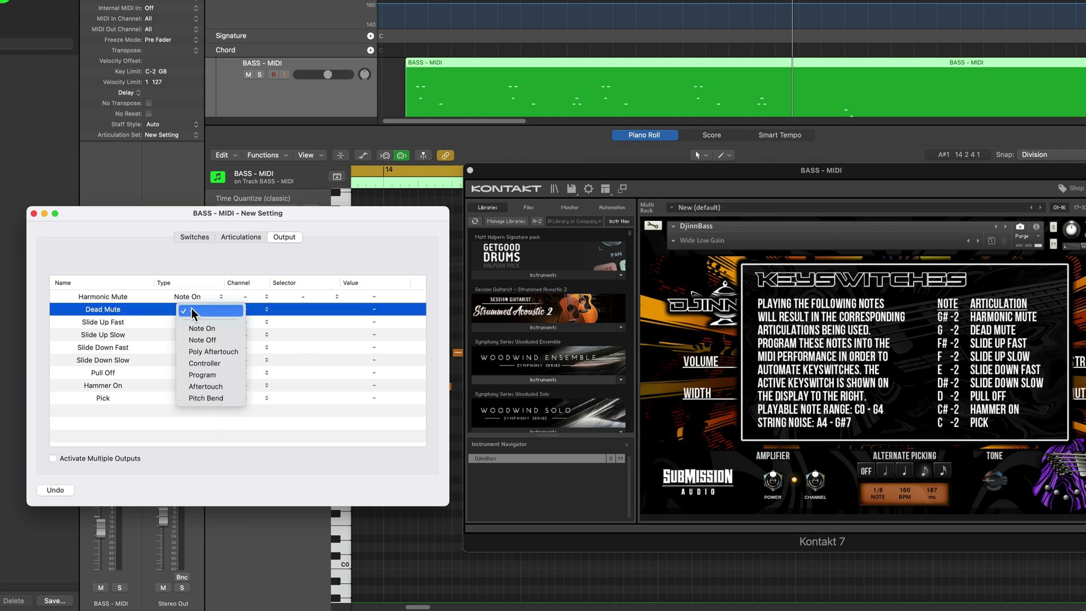
left_click(197, 329)
left_click(198, 320)
left_click(200, 340)
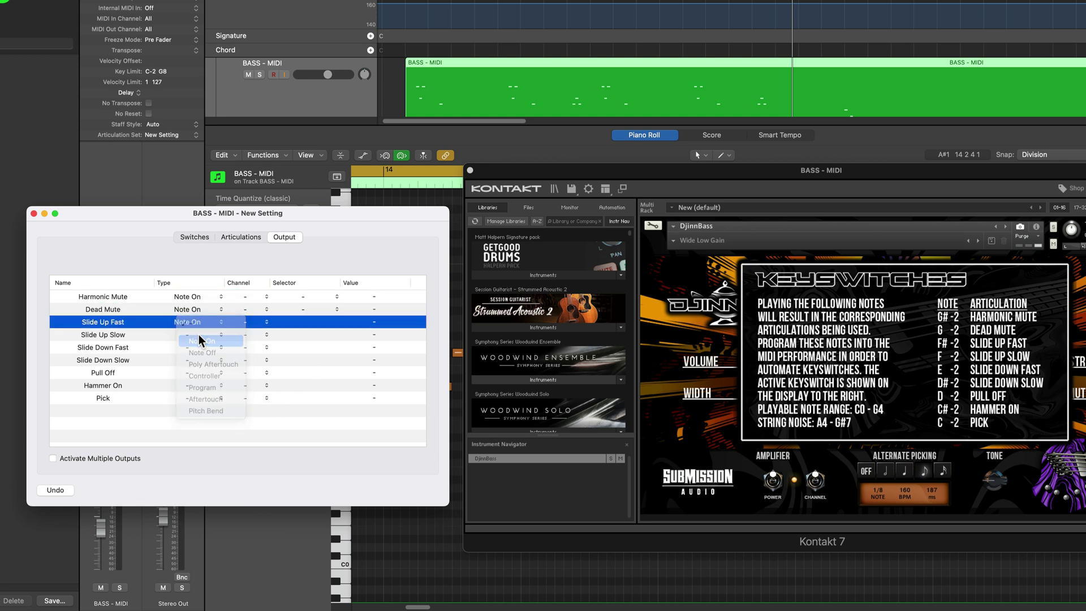
left_click(197, 333)
left_click(203, 348)
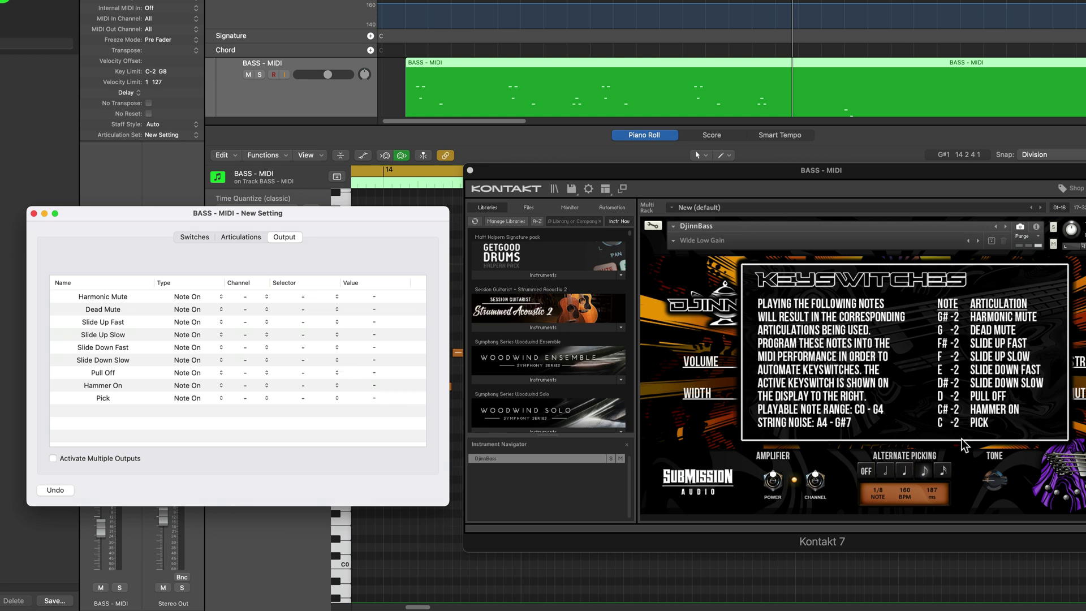
Set the output selector notes of Harmonic Mute to G#-2 and Dead Mute to G-2
left_click(317, 295)
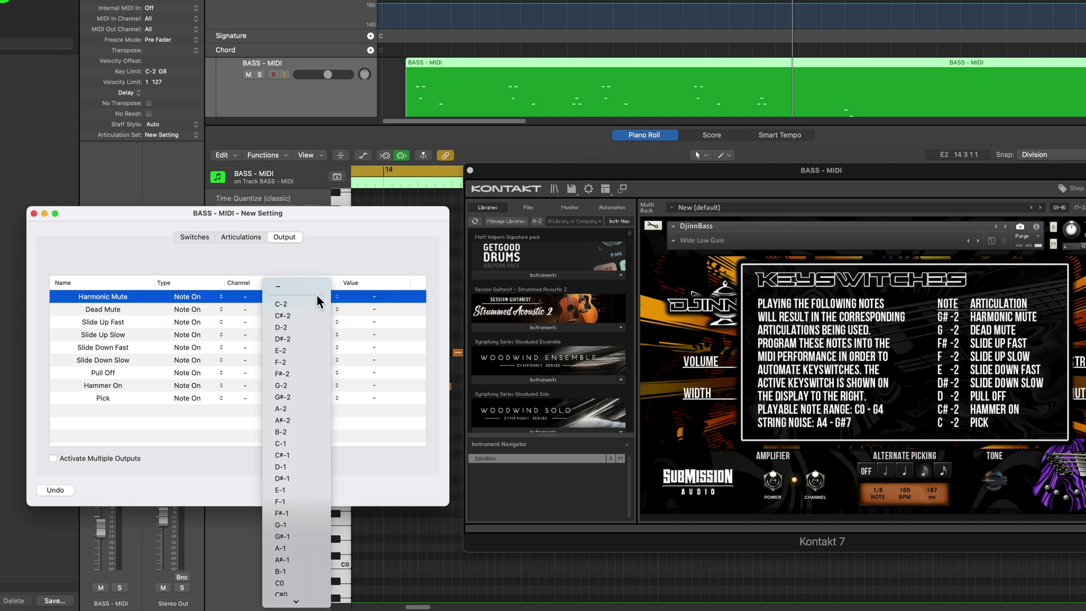
left_click(302, 396)
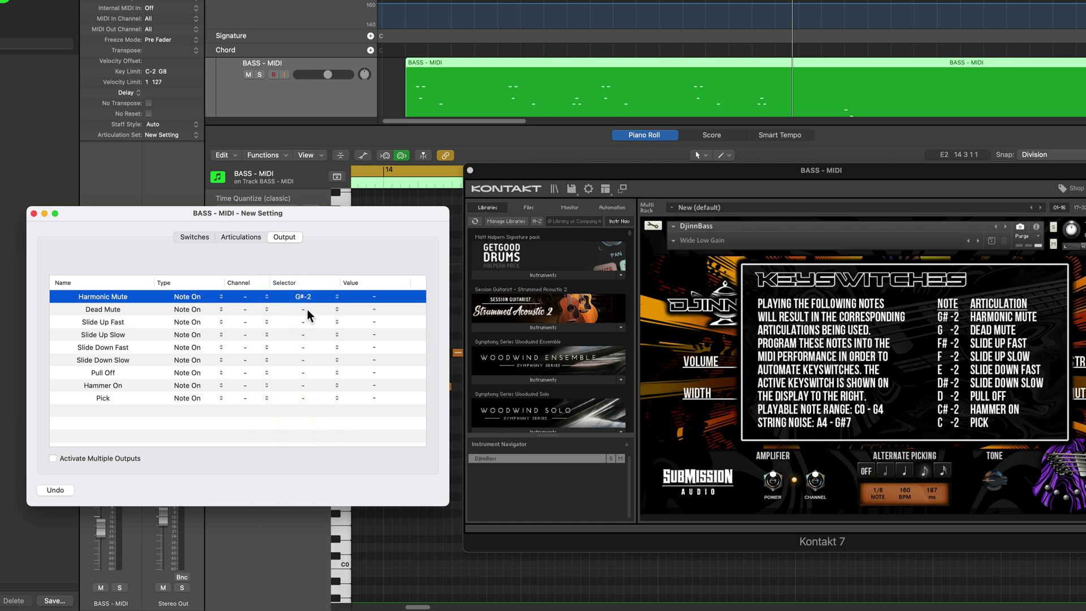
left_click(310, 310)
left_click(326, 287)
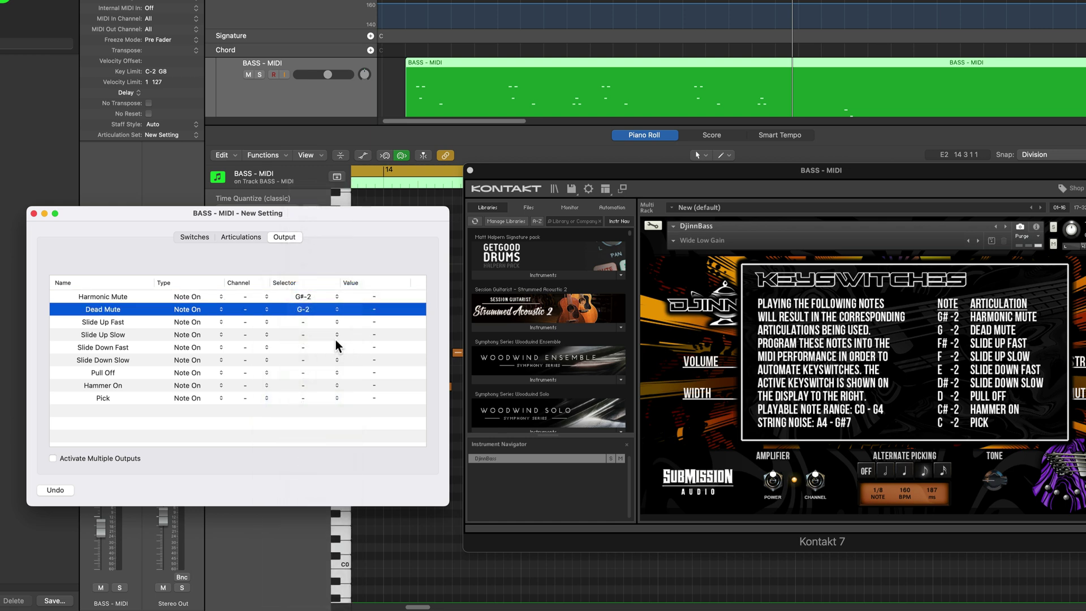
Set the output selectors to F#-2 for Slide Up Fast, F-2 for Slide Up Slow, E-2 for Slide Down Fast and D#-2 for Slide Down Slow
left_click(318, 320)
left_click(319, 299)
left_click(318, 334)
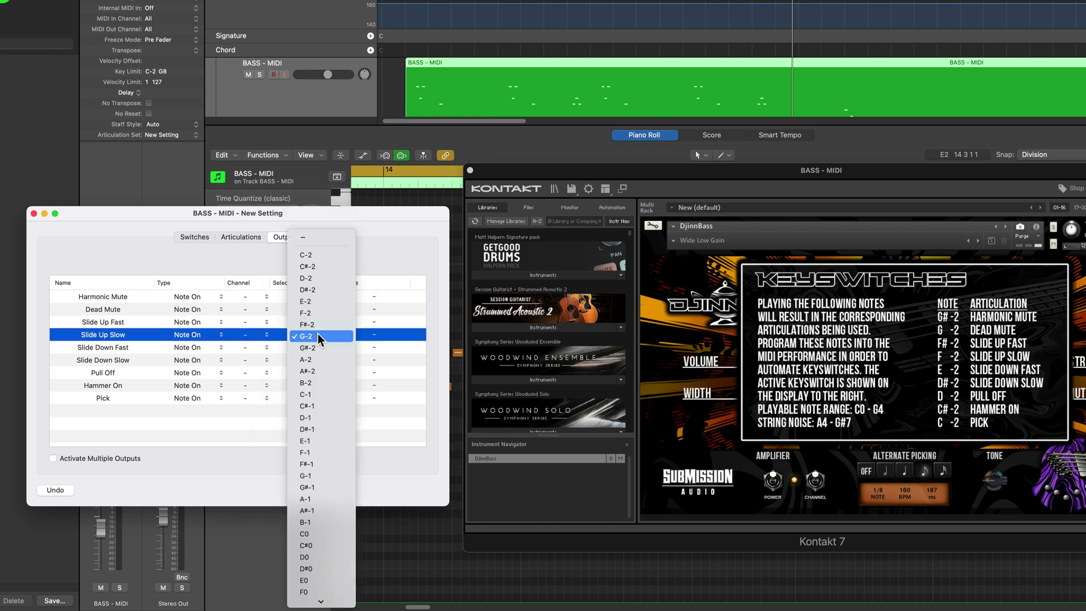
left_click(321, 313)
left_click(319, 347)
left_click(318, 324)
left_click(317, 359)
left_click(317, 339)
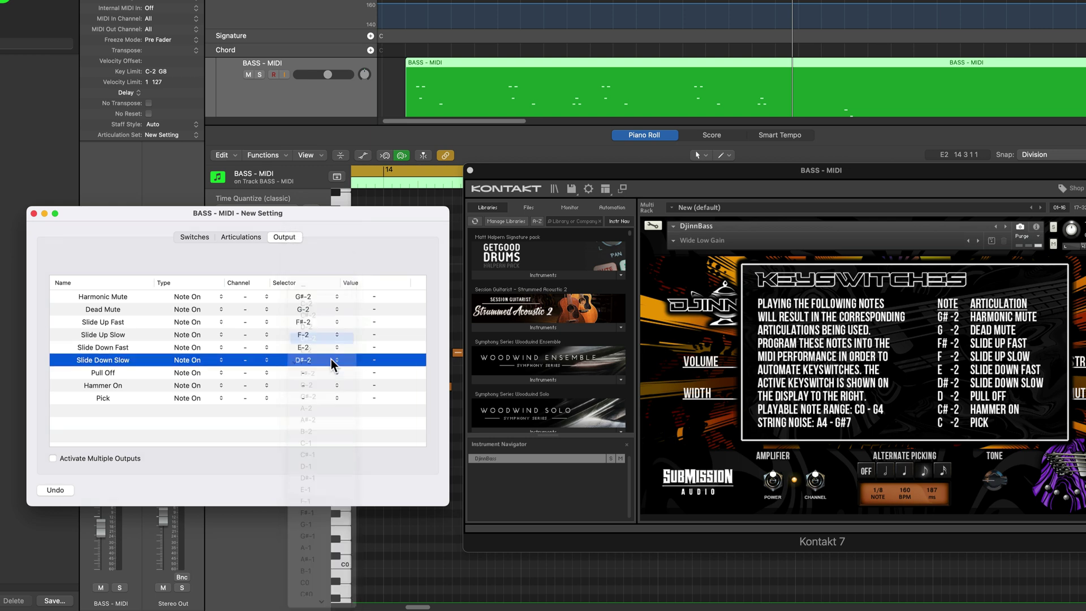
Set the output selectors of Pull Off to D-2, Hammer On to C#-2 and Pick to C-2, and close the articulation set editor
left_click(320, 372)
left_click(320, 351)
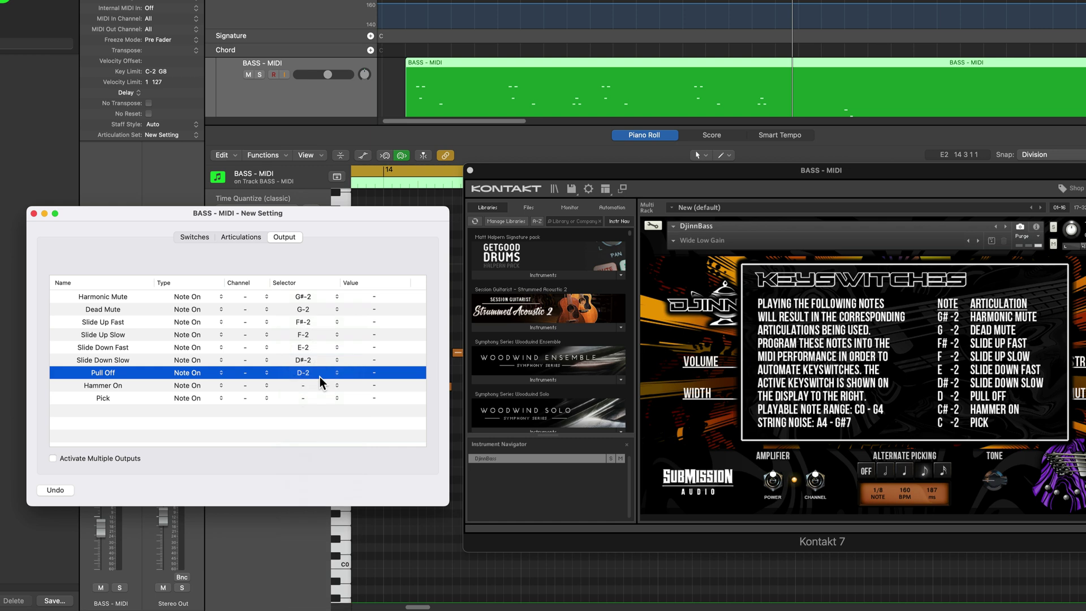
left_click(316, 384)
left_click(314, 363)
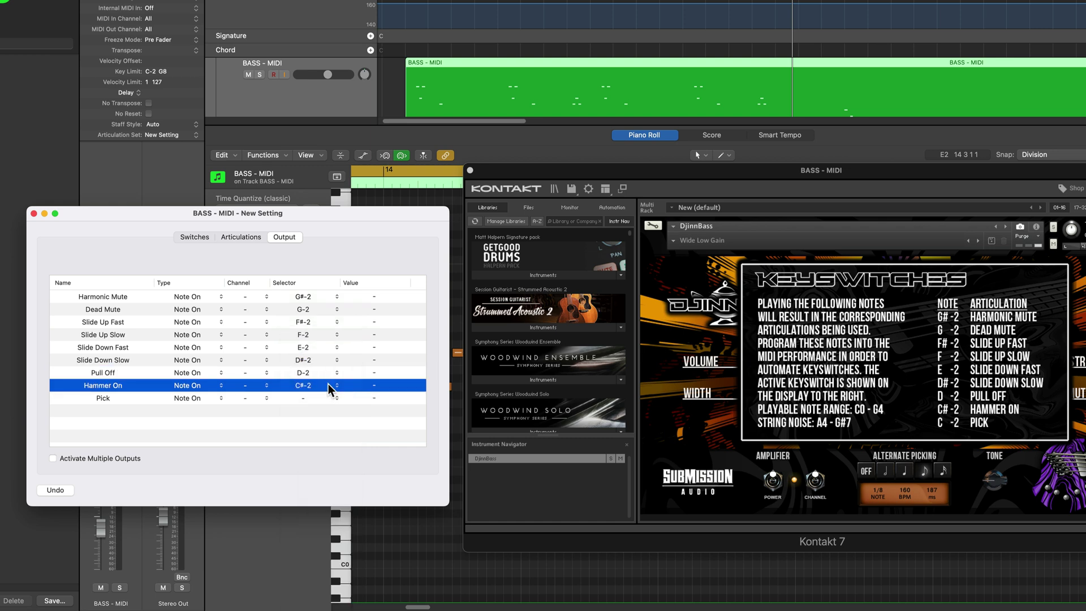
left_click(322, 398)
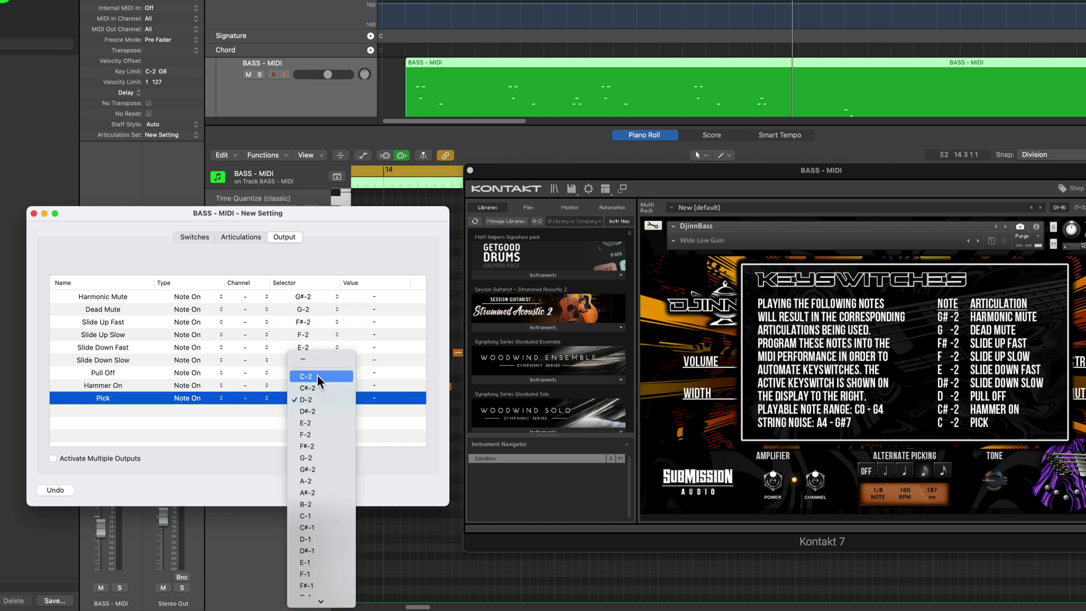
left_click(317, 375)
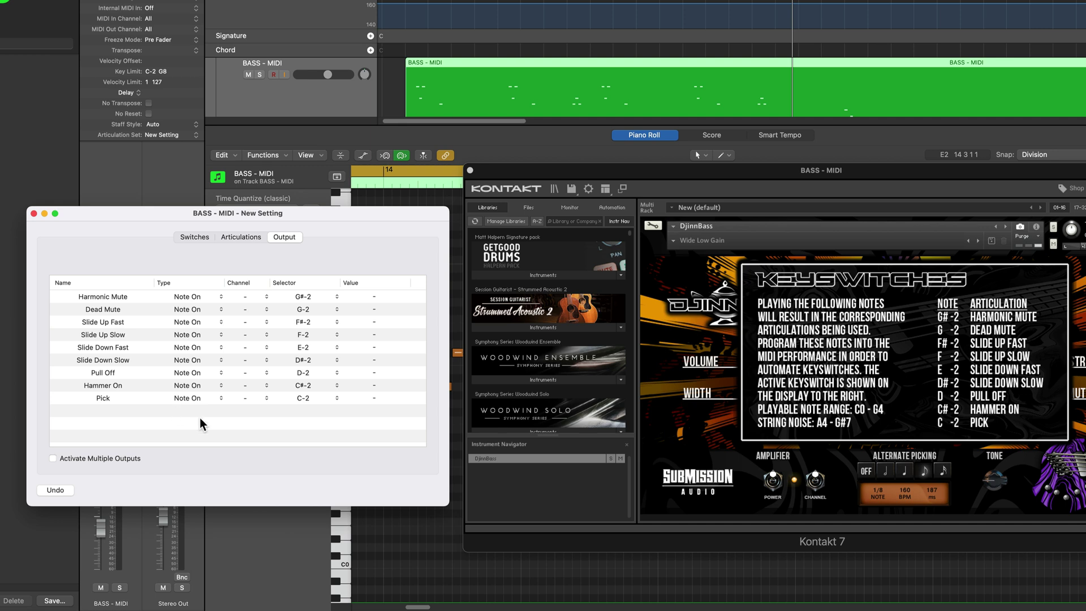
left_click(33, 213)
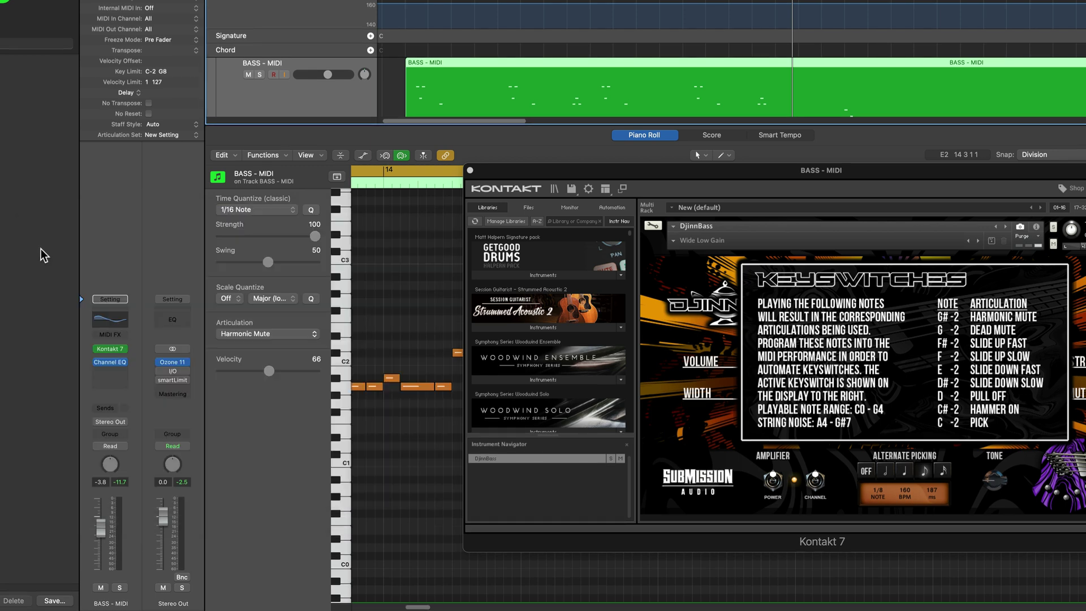
Save the track's articulation set as Djinn Bass in the Articulation Settings folder
left_click(173, 136)
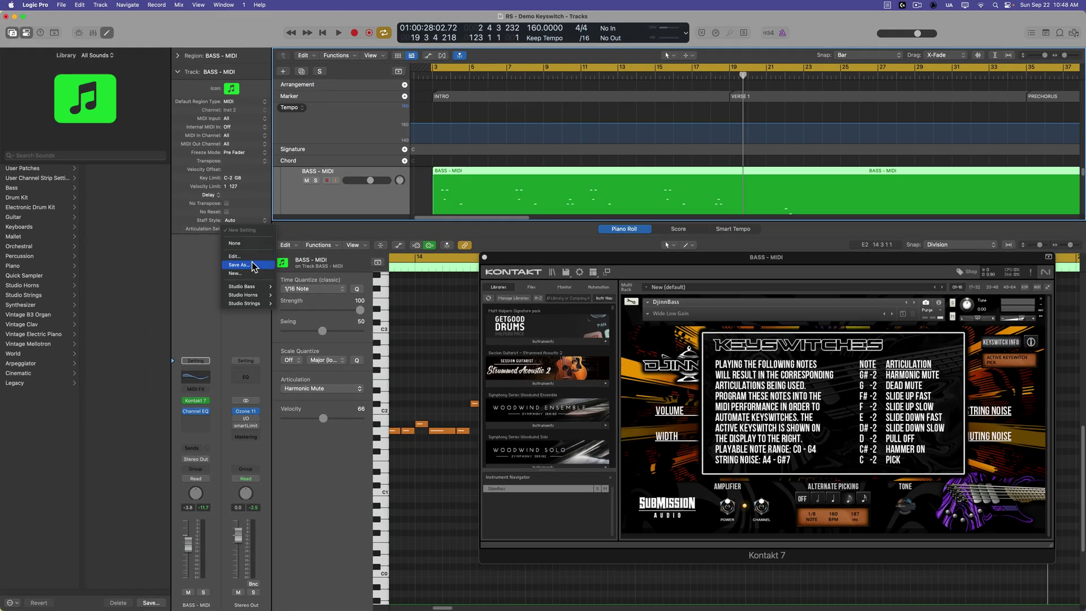
left_click(252, 267)
type("Djinn Bass")
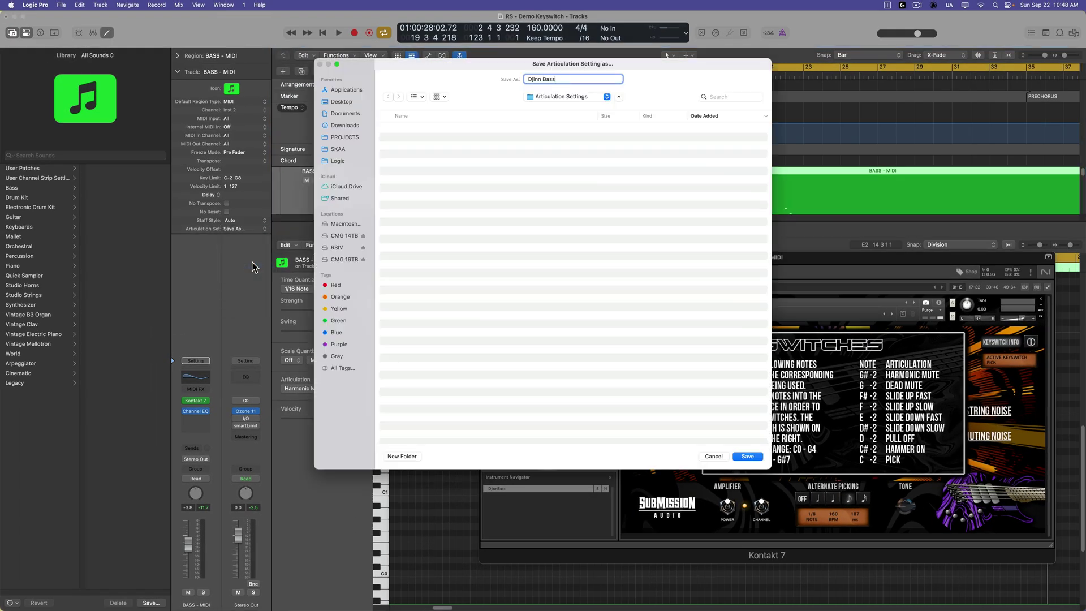
key("Return")
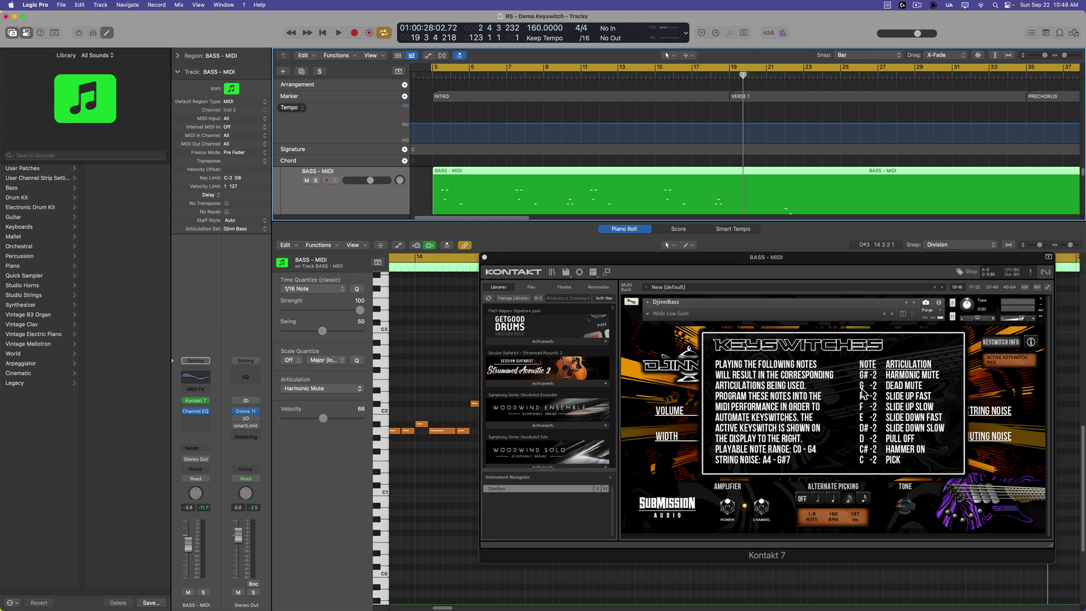
Close the keyswitch info and the Kontakt window, and play the bass region with its notes shown in the Piano Roll
left_click(991, 345)
left_click(484, 258)
key("x")
key("x")
left_click_drag(306, 352, 306, 459)
double_click(482, 276)
key("space")
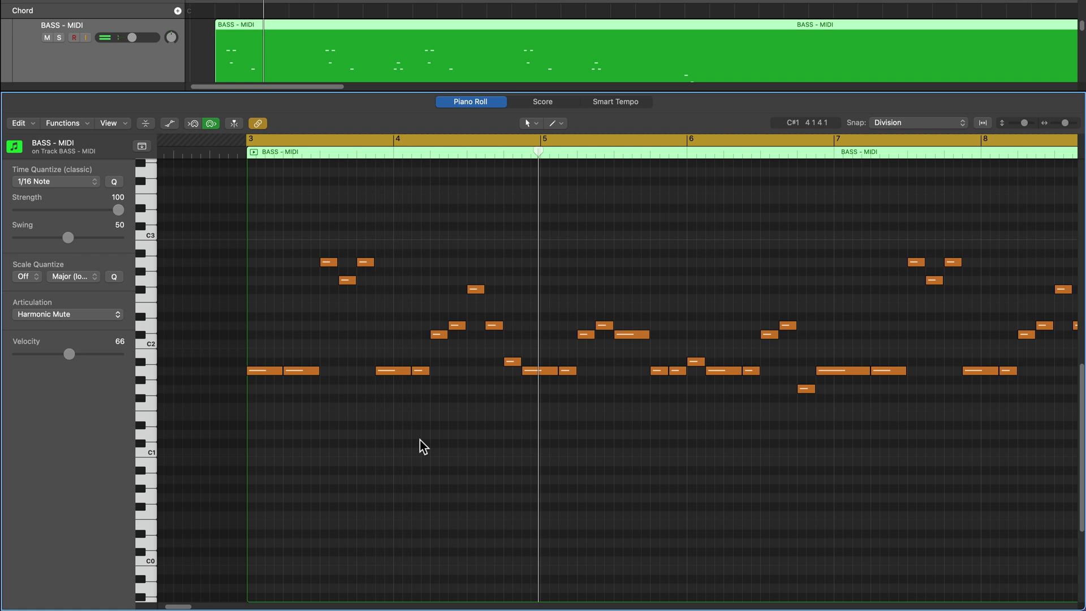
Assign the Pick articulation to all notes of the BASS - MIDI region and clear the selection
left_click(104, 316)
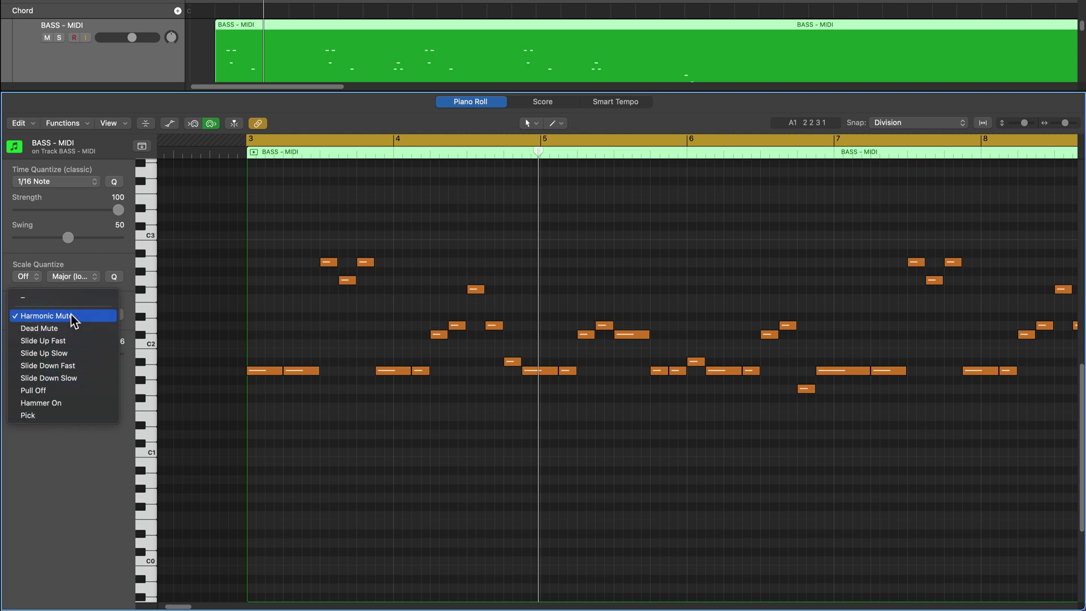
left_click(515, 461)
key("super+a")
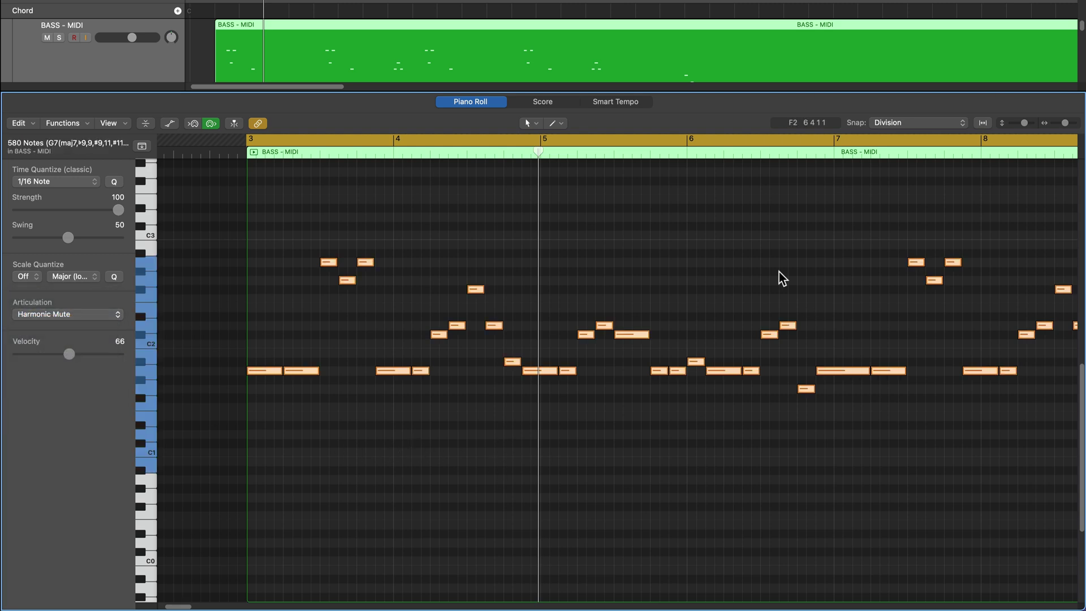
left_click(71, 316)
left_click(31, 415)
left_click(359, 459)
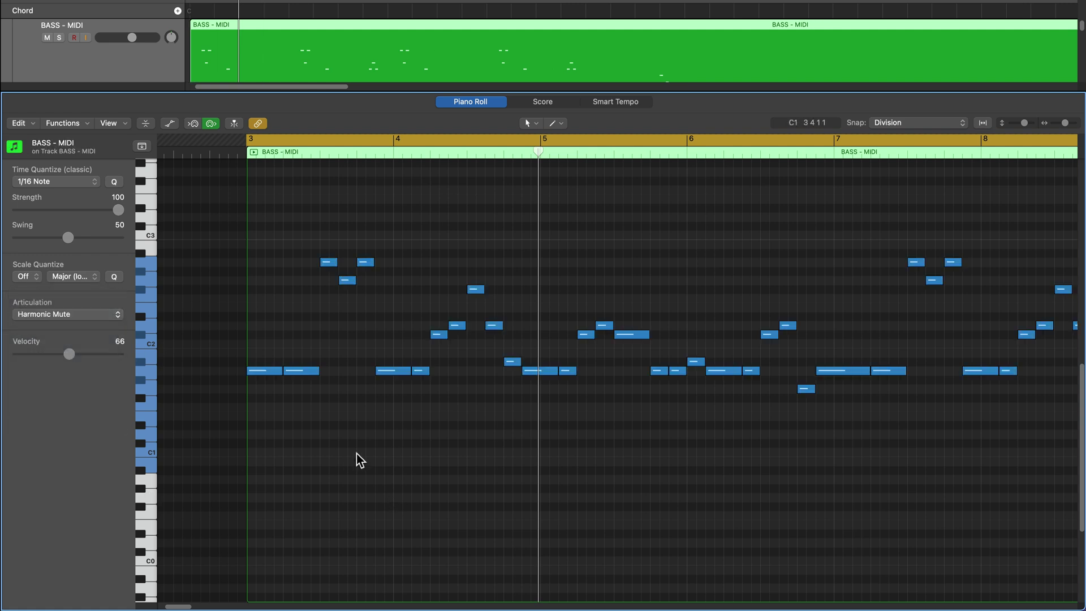
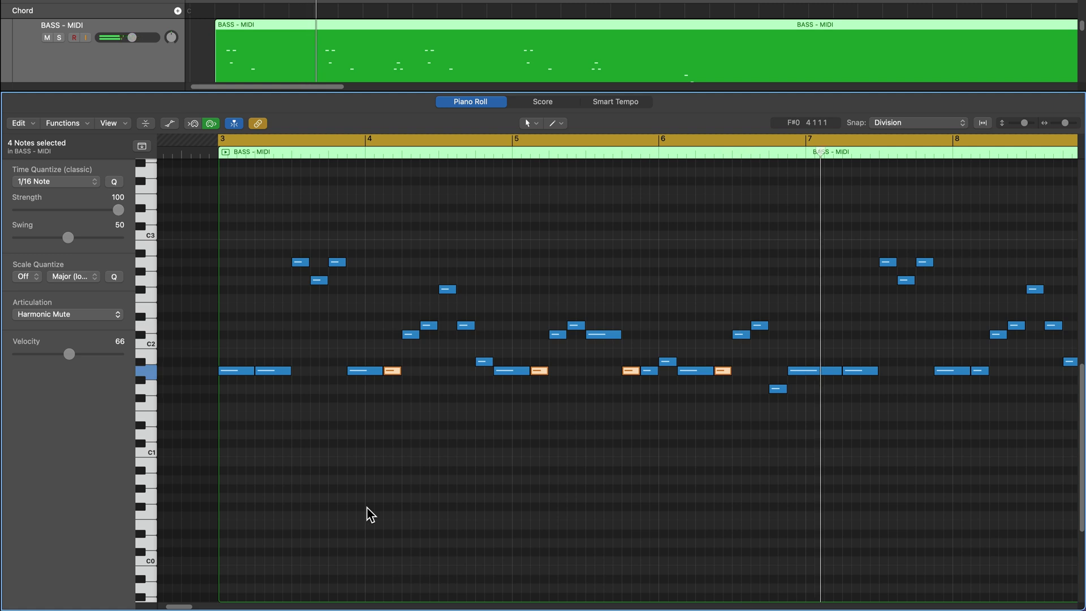
Assign the Dead Mute articulation to the four selected short notes in bars 4 to 6 and play the passage
left_click(68, 314)
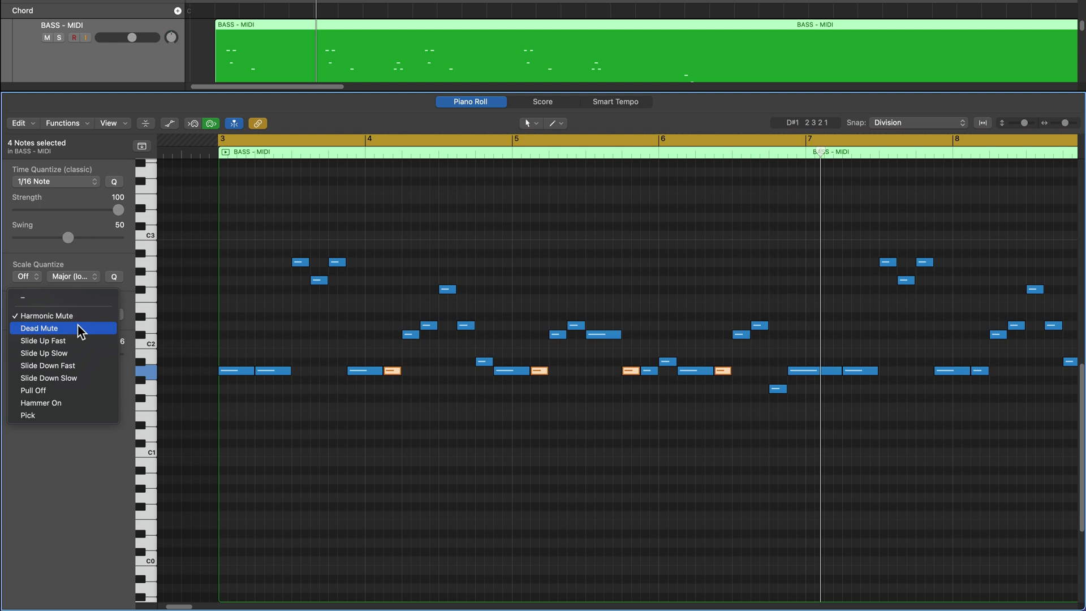
left_click(80, 330)
key("space")
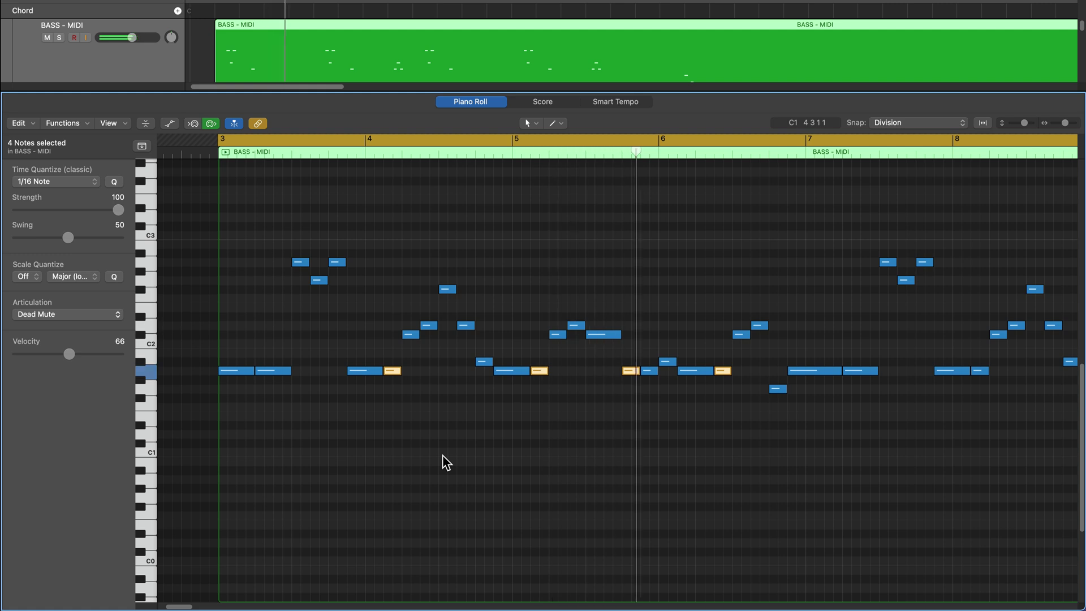
Change the four selected short notes in bars 4 to 6 to Harmonic Mute and clear the selection
left_click(80, 314)
left_click(74, 304)
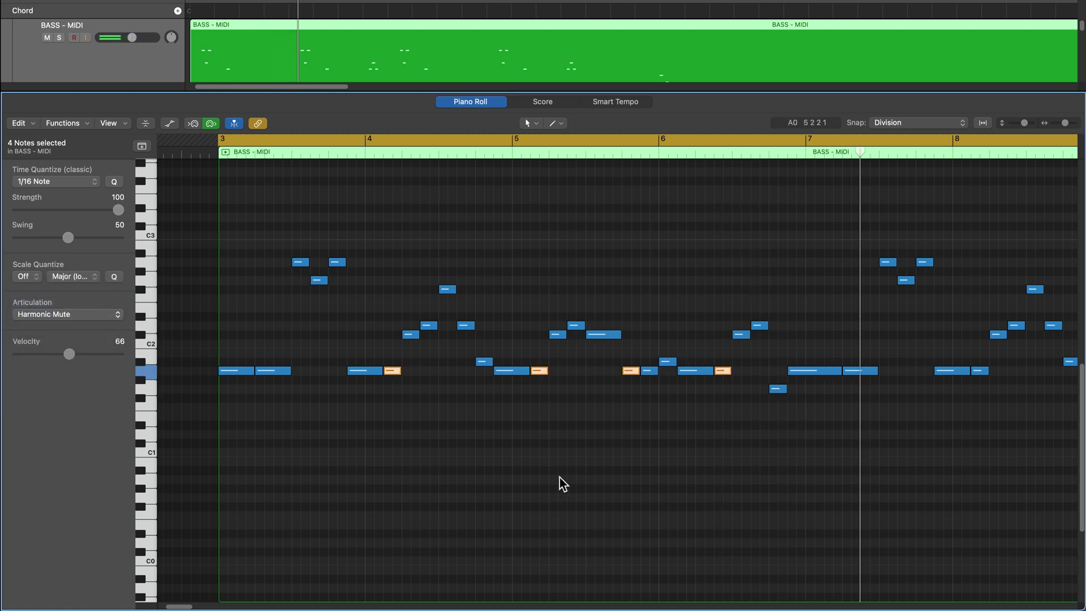
left_click(541, 437)
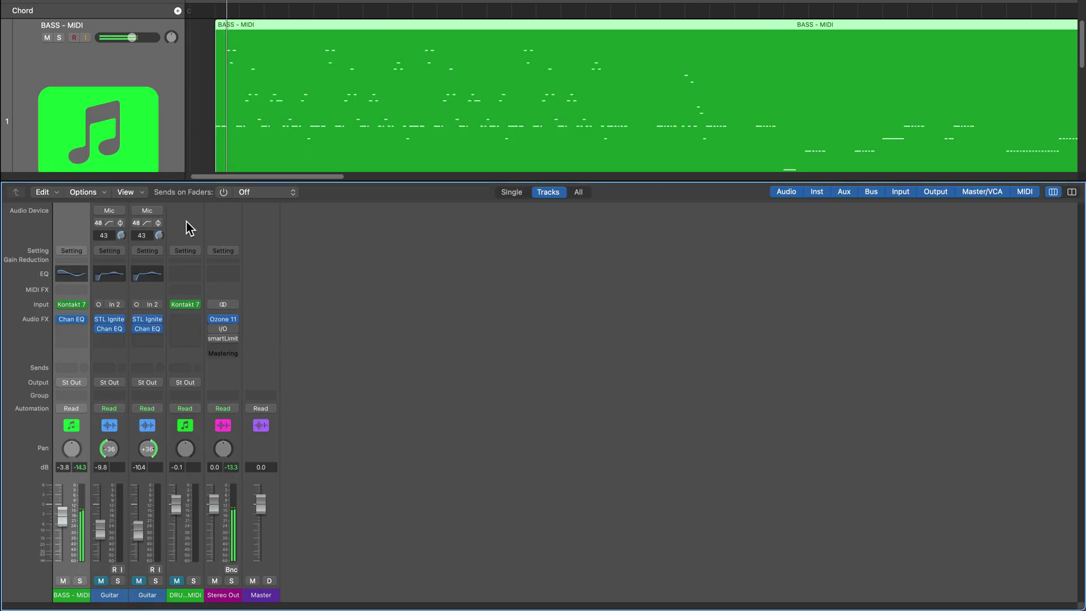
Close the Mixer, unmute the first Guitar track and increase its track height
key("x")
left_click(50, 271)
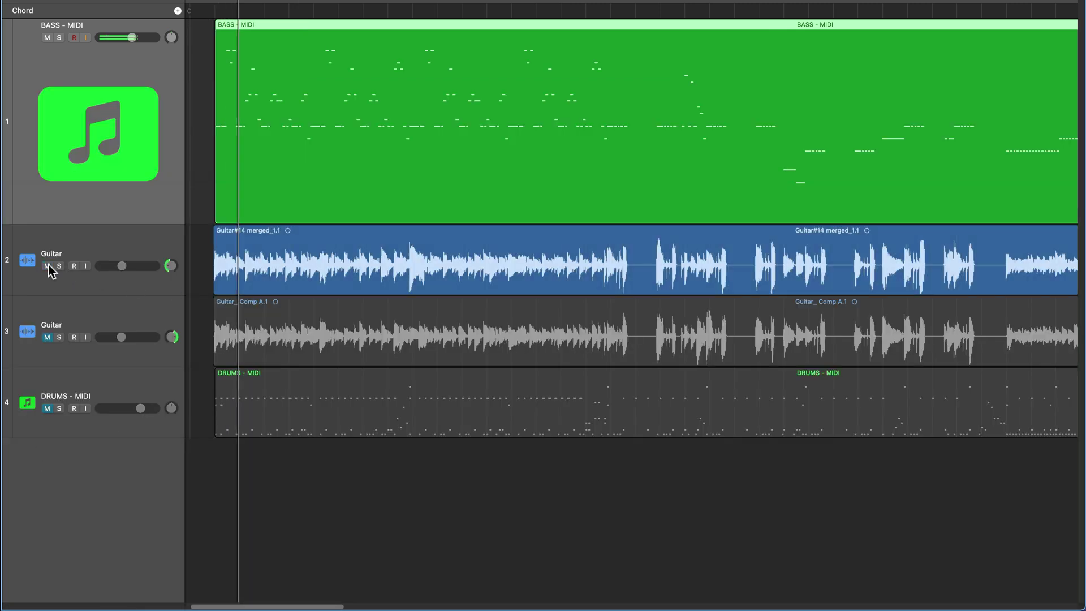
left_click_drag(88, 293, 87, 370)
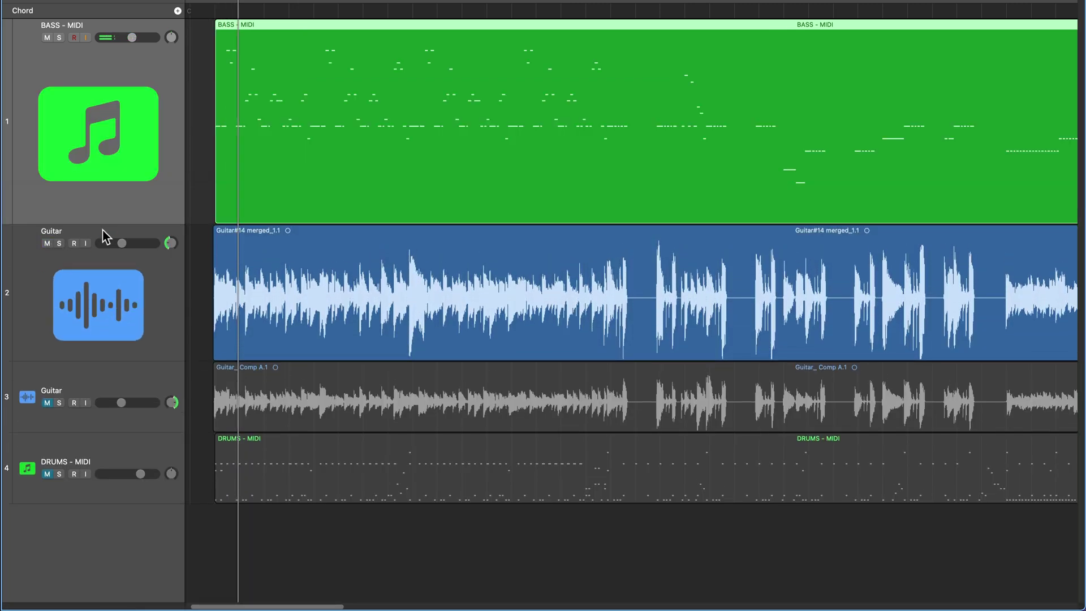
Assign Harmonic Mute to the four short low notes in bars 8 to 10 in the Piano Roll, and turn off cycle mode
key("e")
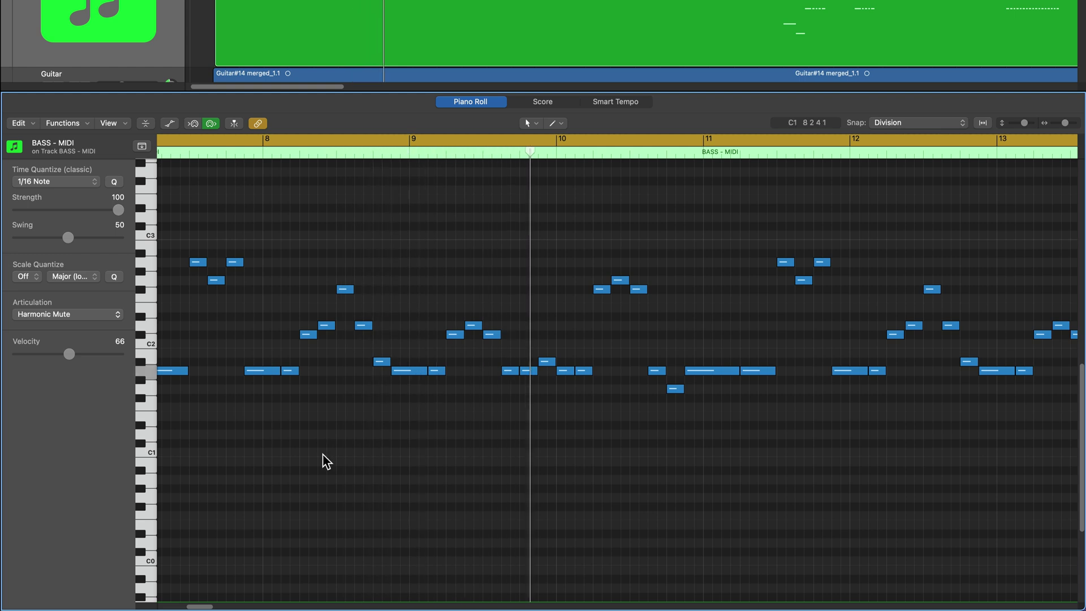
left_click_drag(288, 349, 346, 417)
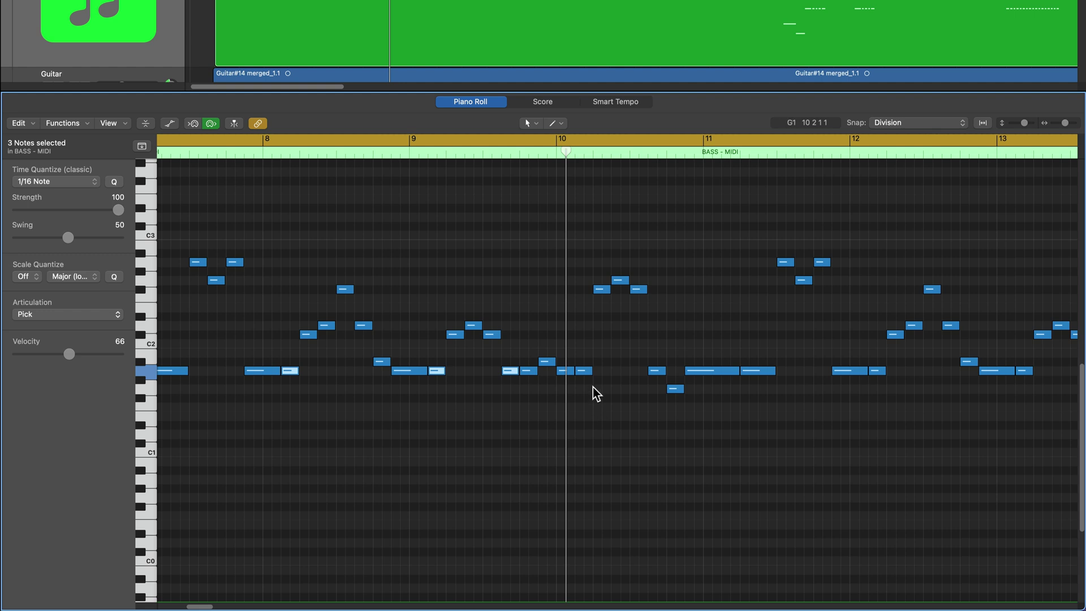
left_click(70, 313)
left_click(83, 214)
left_click(215, 145)
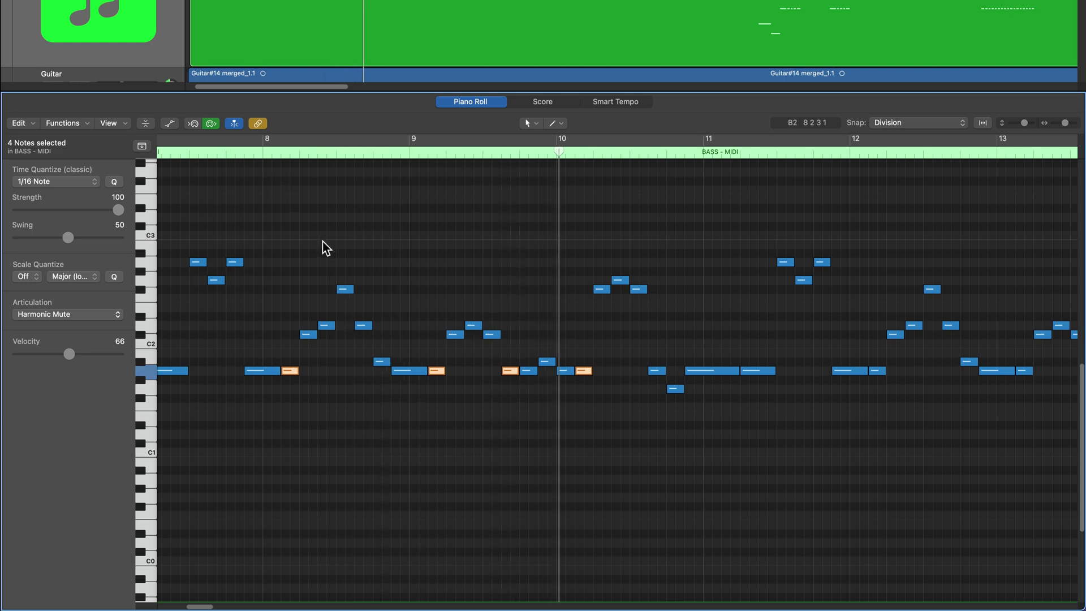
Assign Slide Up Fast to the second of the two long low notes around the start of bar 11 and play the passage
scroll(322, 242, "right", 5)
scroll(322, 241, "right", 3)
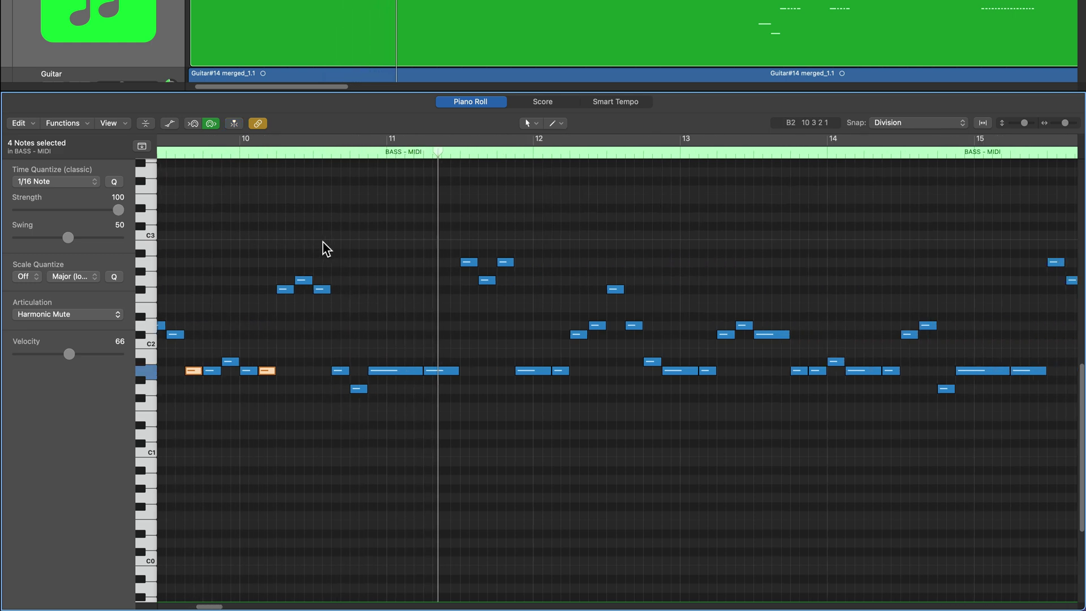
left_click(356, 153)
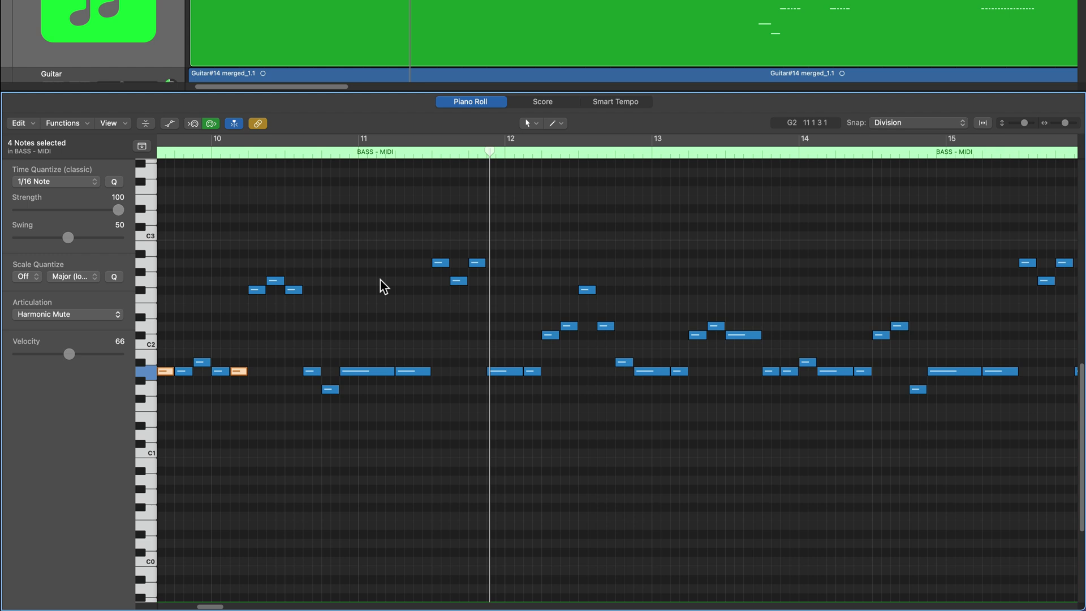
left_click(417, 371)
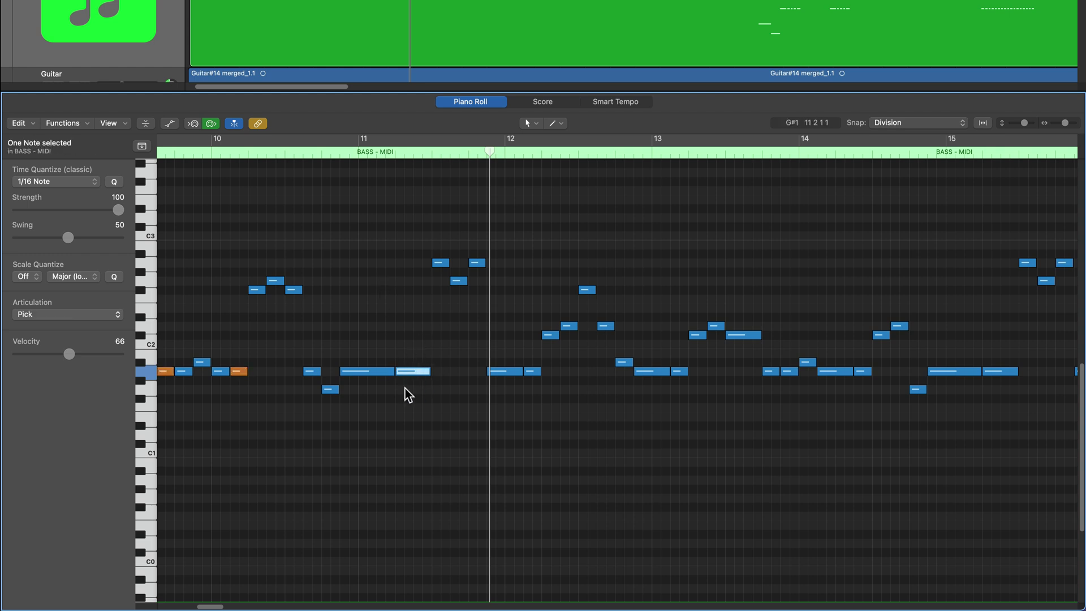
left_click(73, 317)
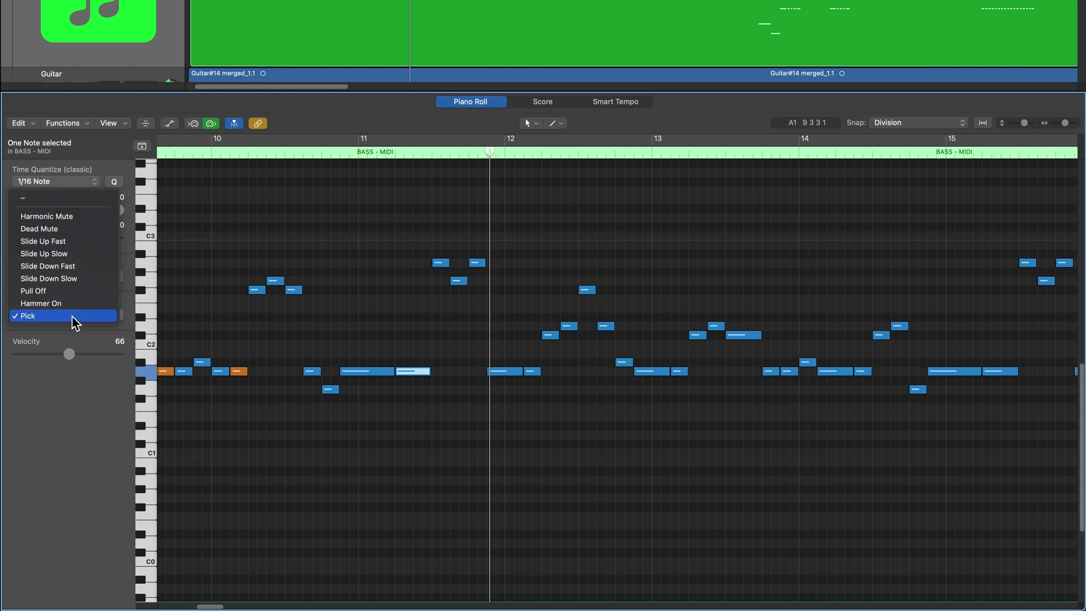
left_click(64, 242)
left_click(302, 153)
key("space")
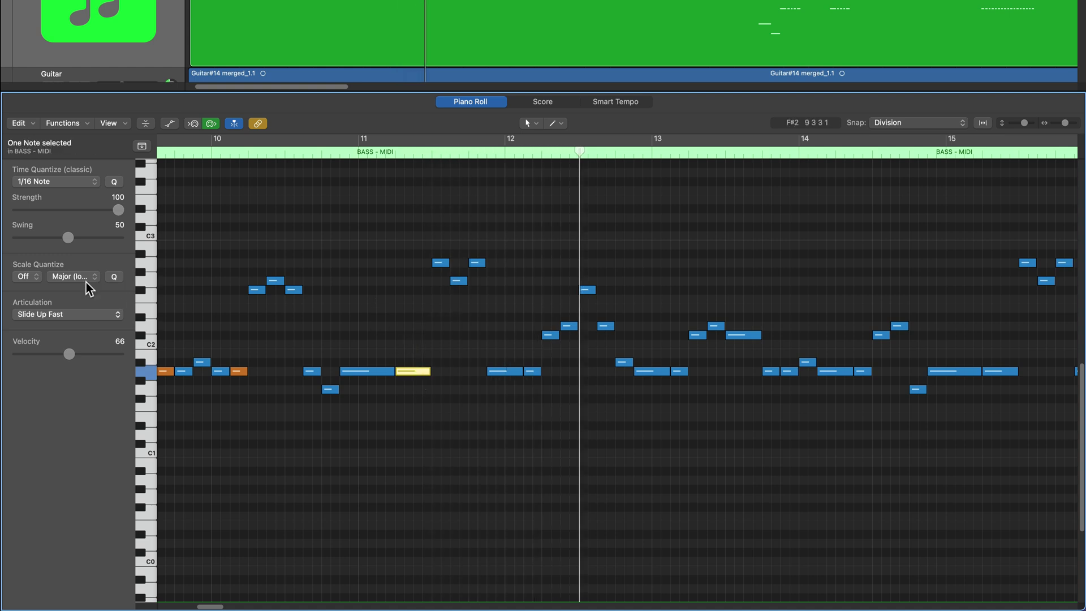
Try Slide Up Slow on the selected long note in bar 11, playing the passage with the other tracks and in solo mode
left_click(67, 315)
left_click(86, 327)
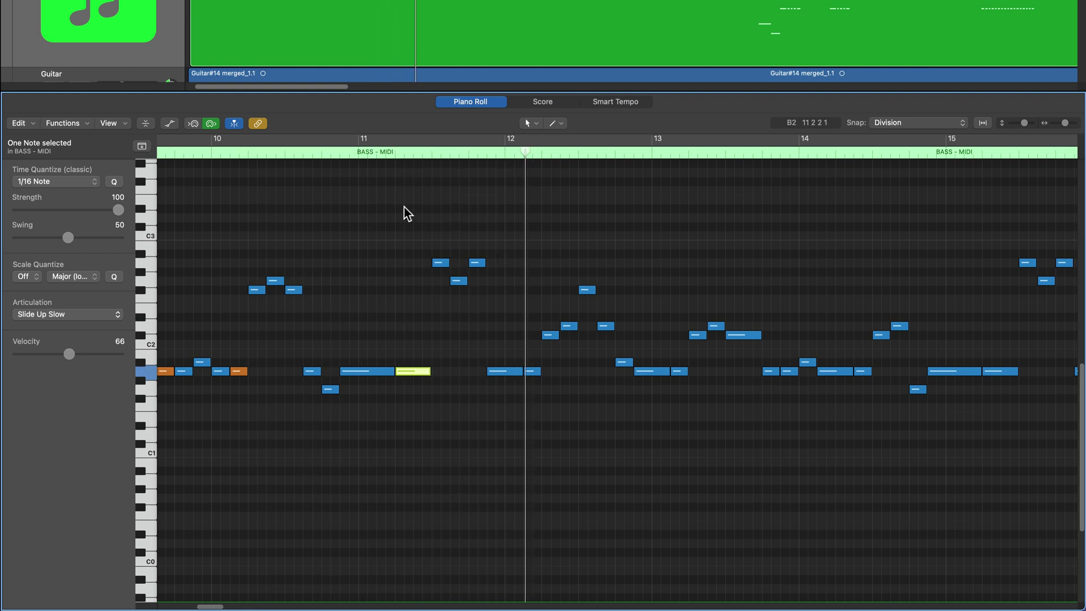
left_click(395, 154)
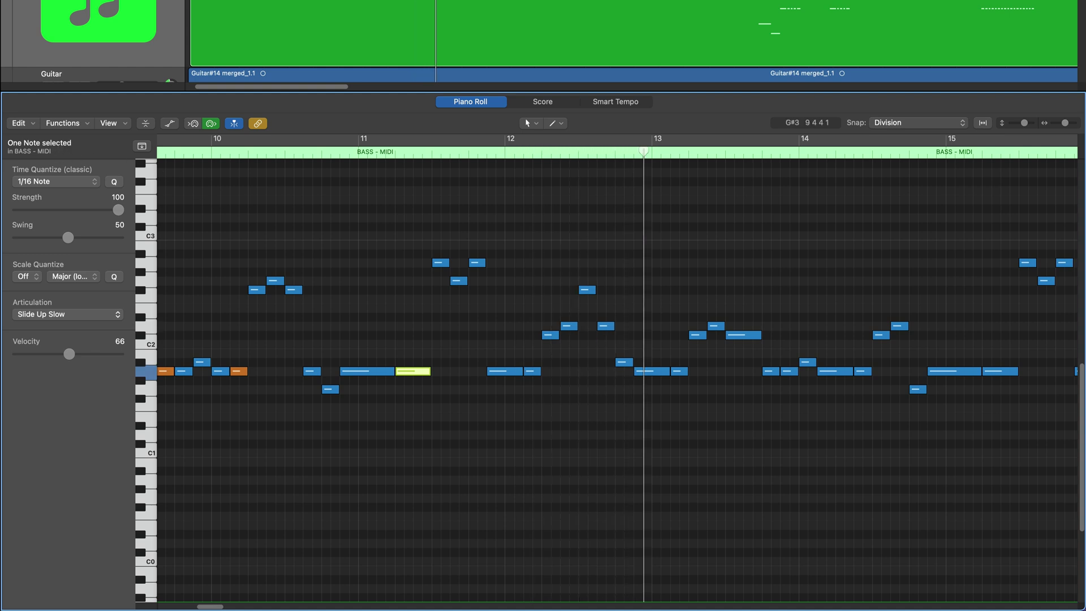
key("space")
left_click(344, 155)
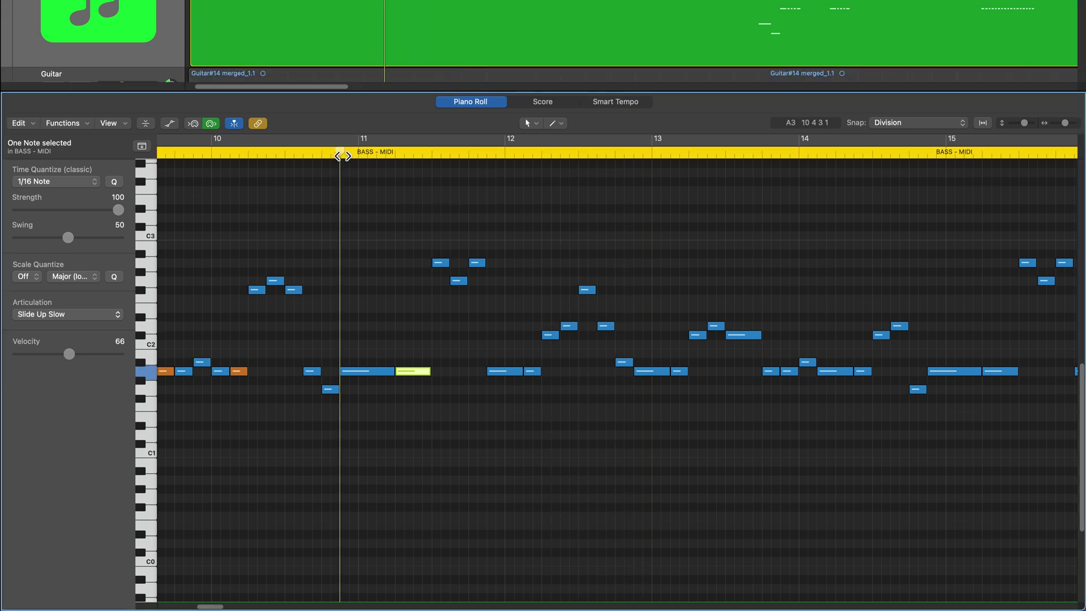
key("space")
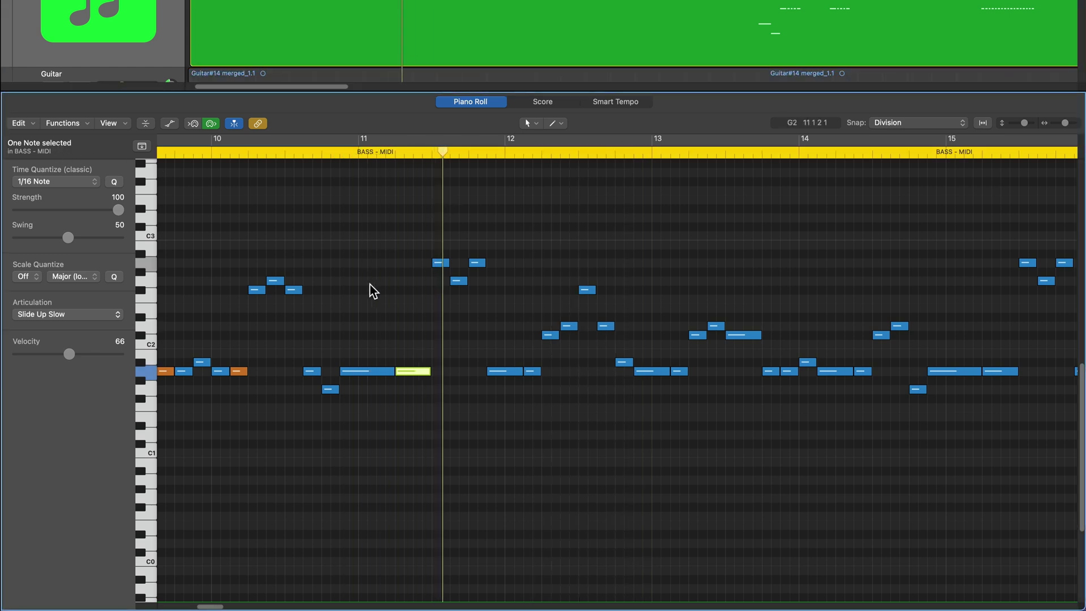
Set the selected long note in bar 11 to Slide Up Fast, play it, clear the selection and turn off solo mode
left_click(52, 314)
key("Return")
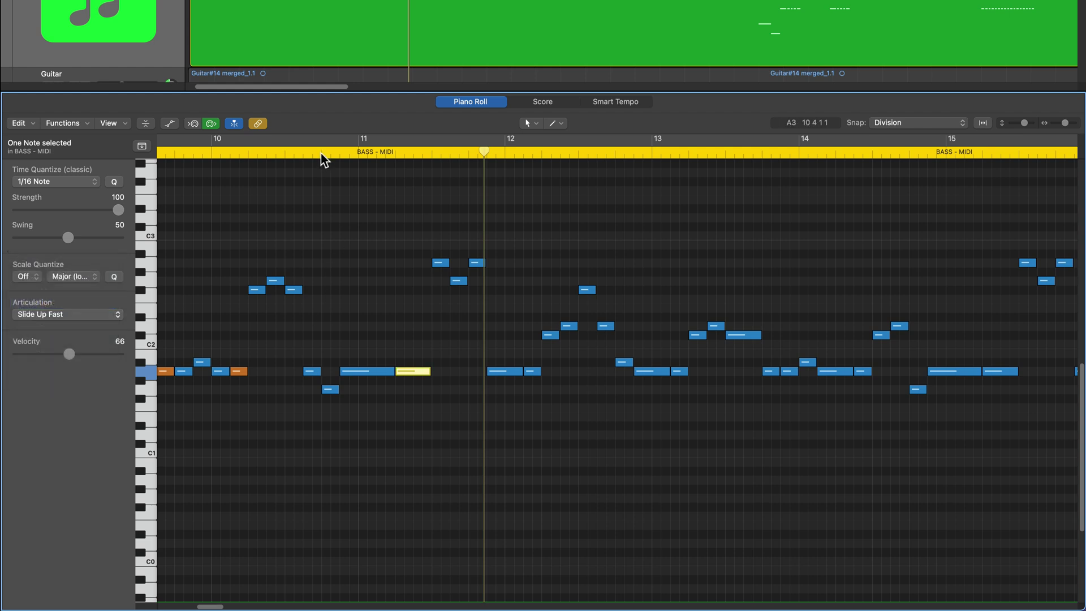
left_click(321, 153)
key("space")
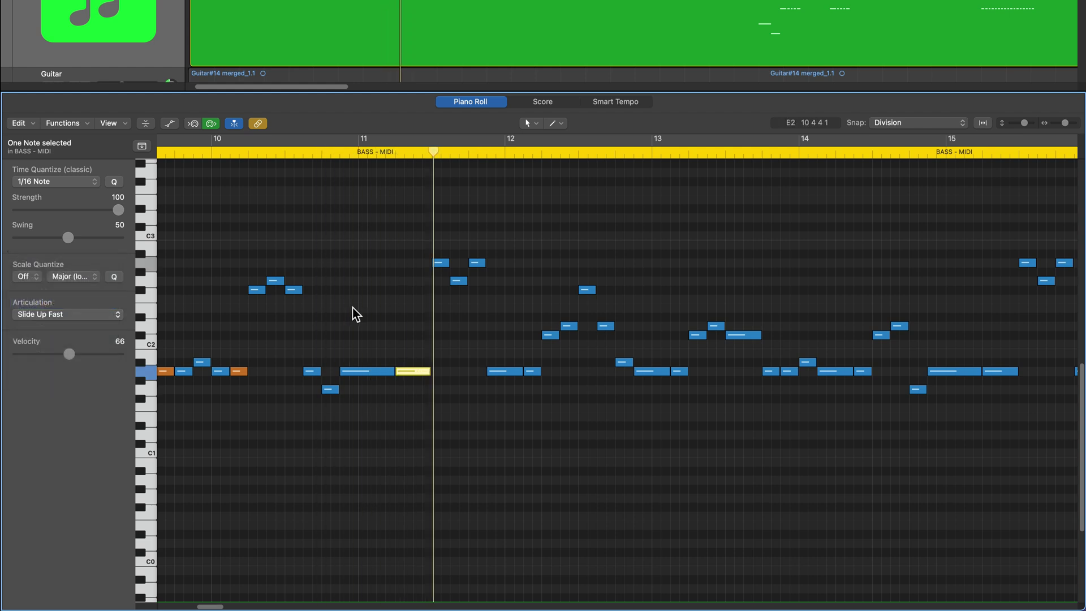
key("space")
left_click(388, 446)
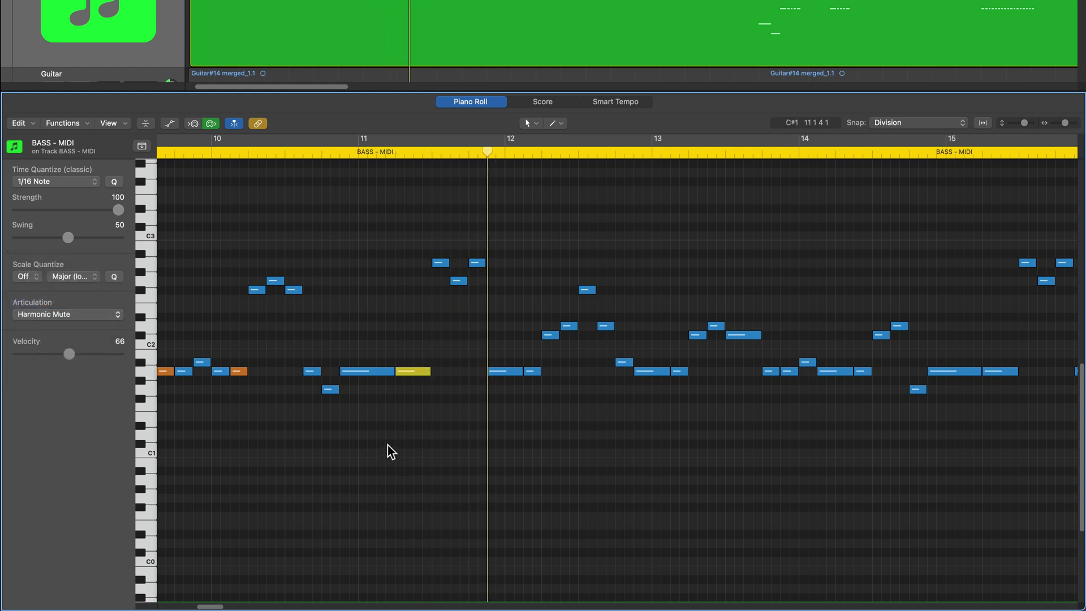
key("Tab")
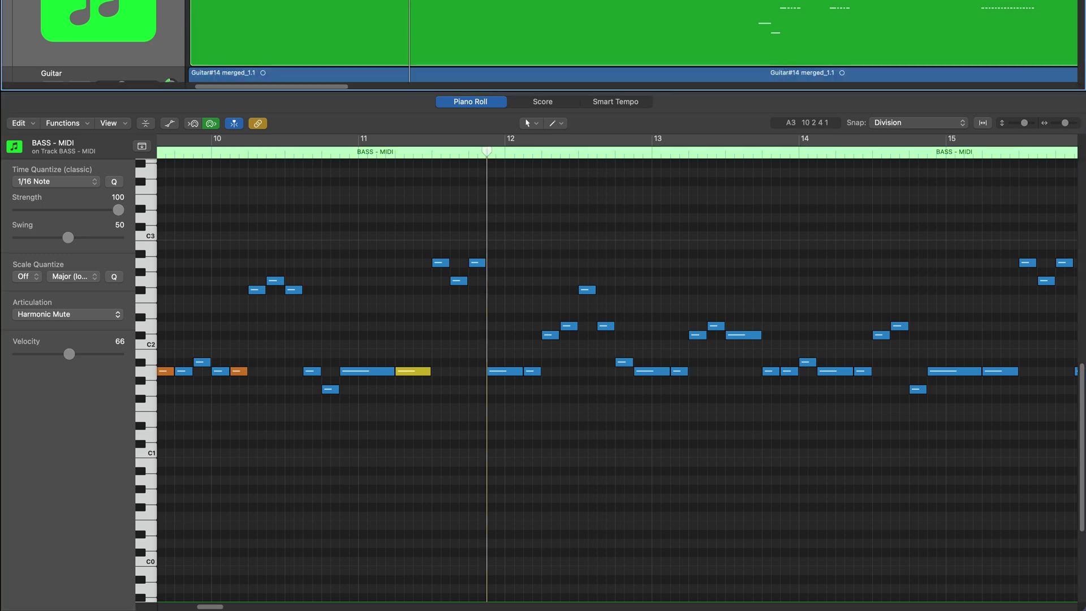
Review the articulations on the bass notes around bars 10 to 20 and play the part from bar 11 to about bar 31
scroll(327, 279, "right", 10)
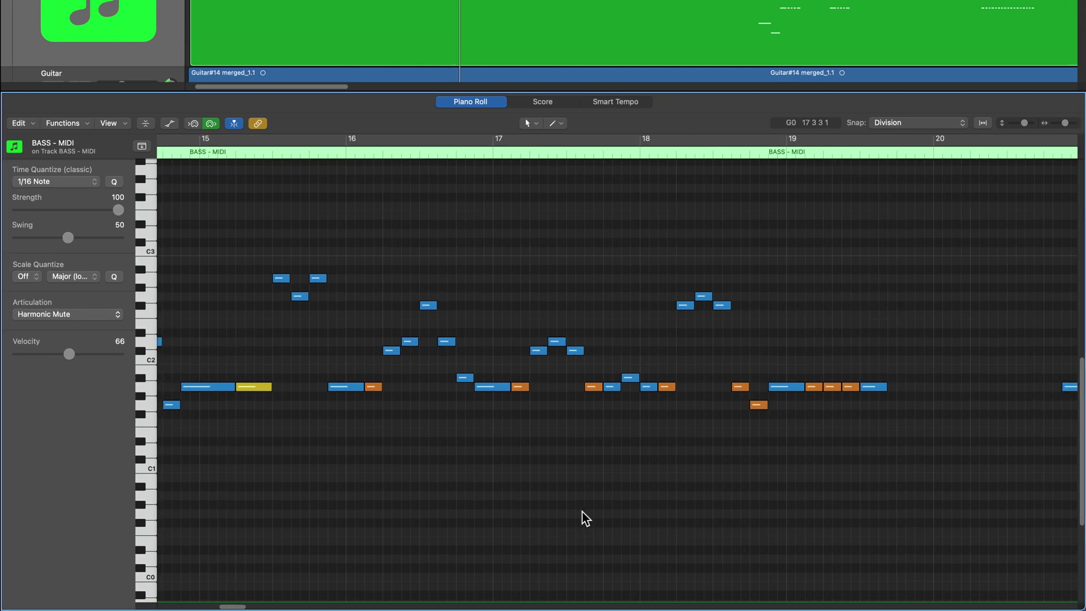
scroll(582, 512, "left", 20)
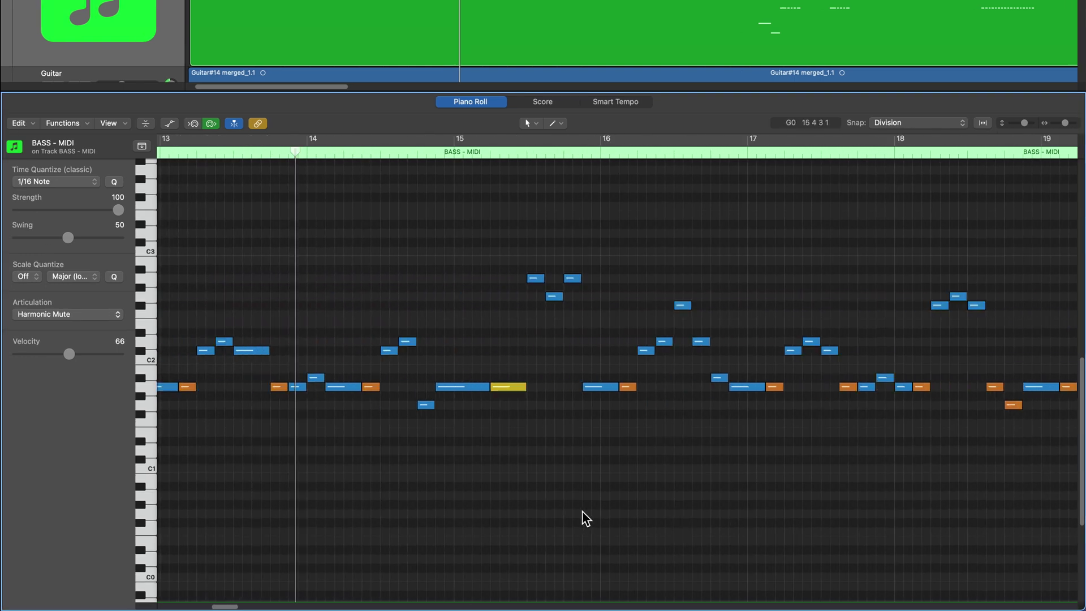
scroll(586, 518, "left", 5)
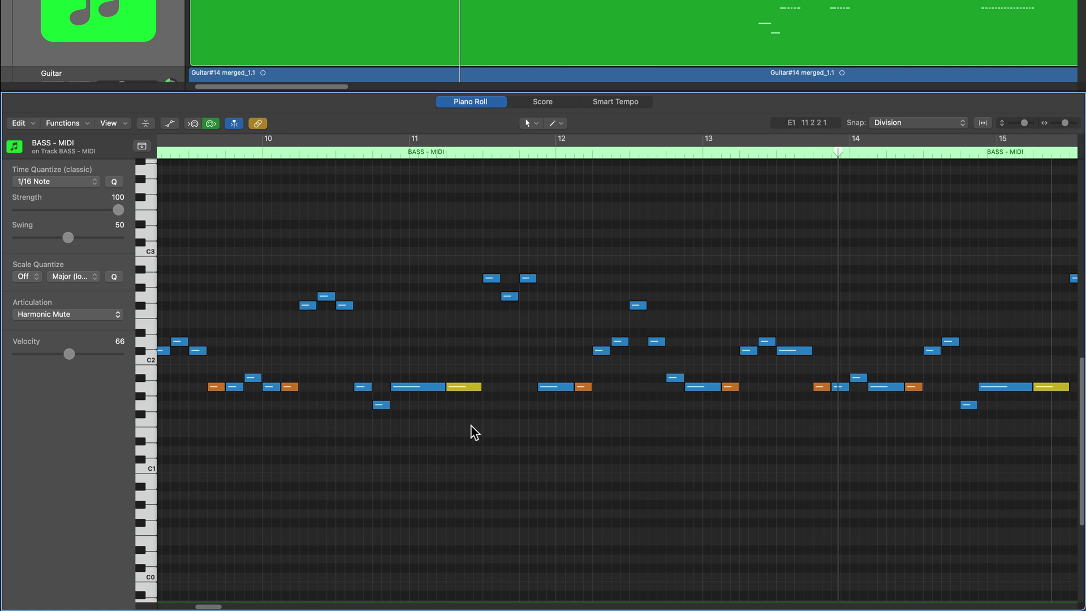
left_click(406, 154)
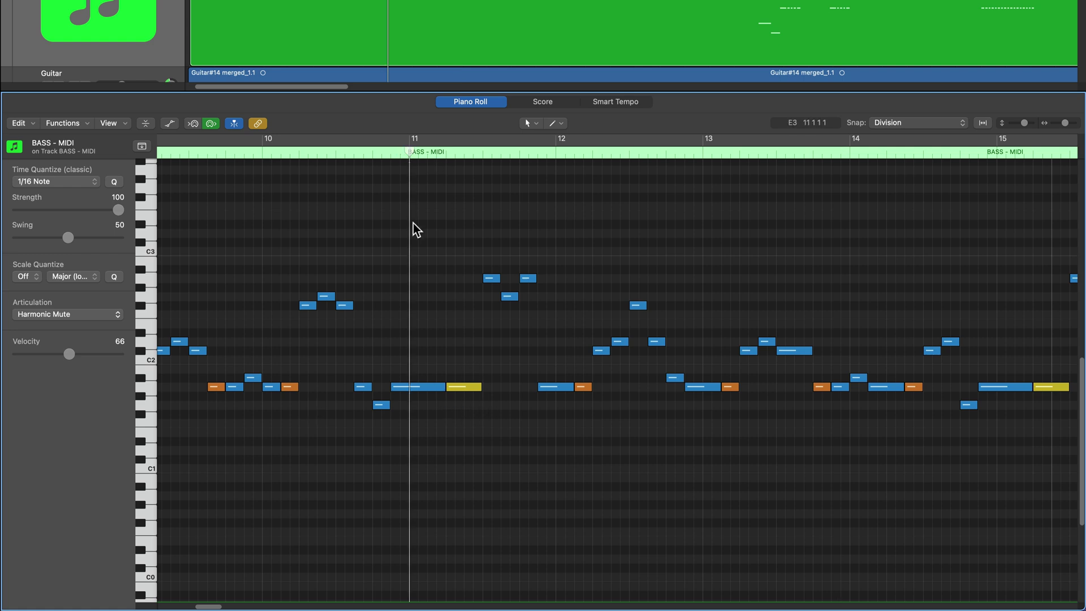
key("space")
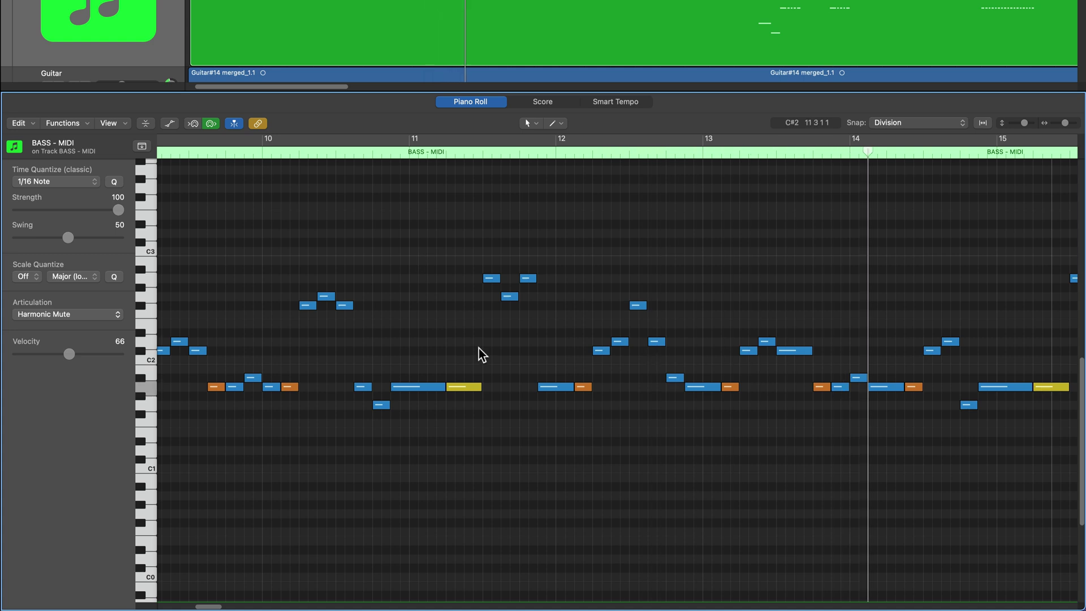
scroll(474, 396, "right", 1)
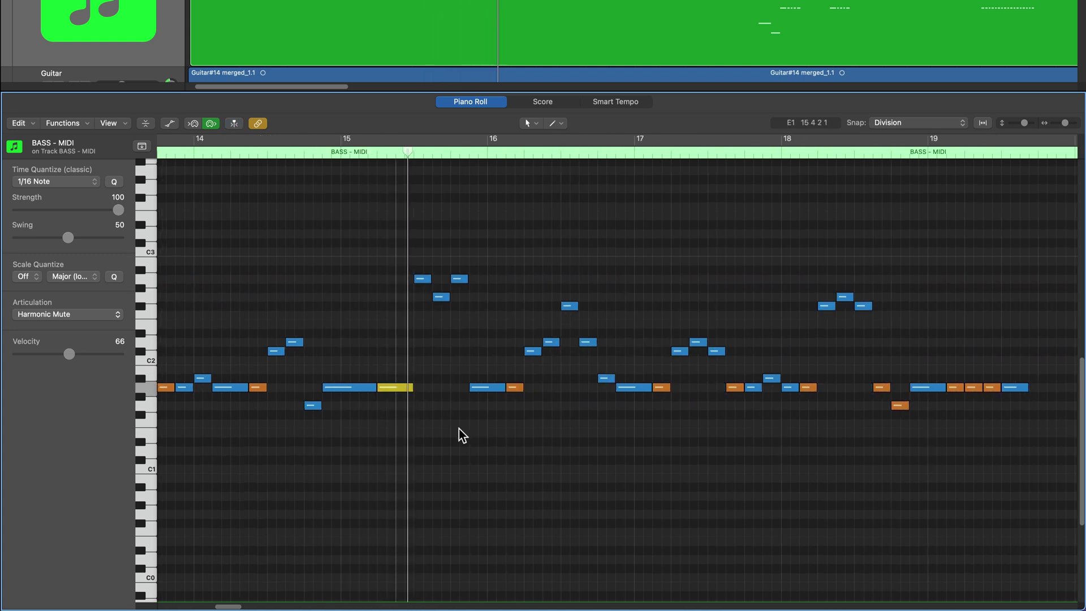
scroll(459, 429, "right", 1)
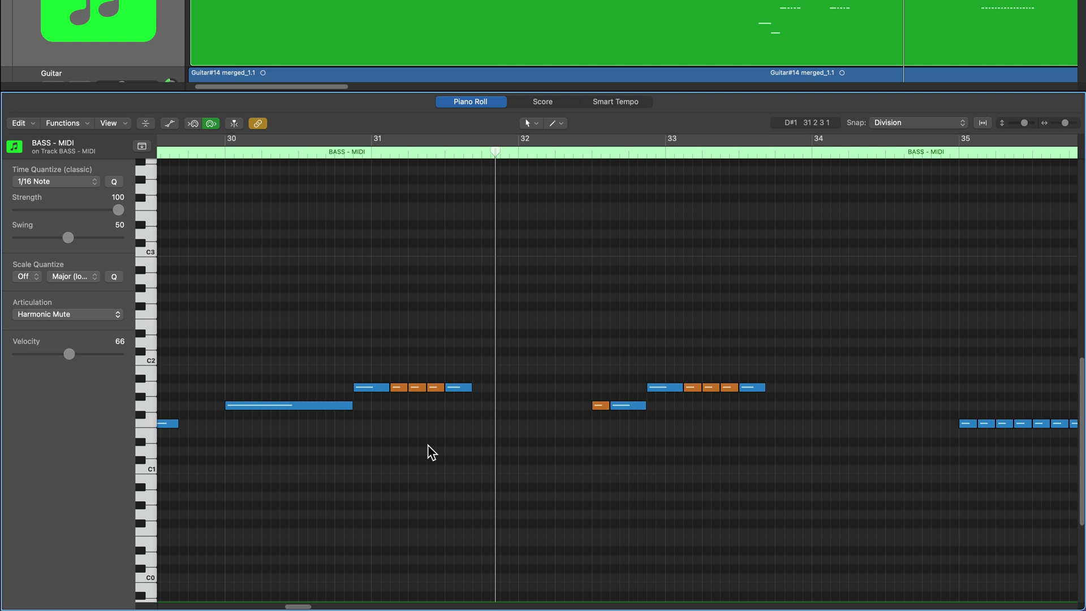
key("space")
Return to the start of the bass region, examine the rising two-note pairs in bars 4 and 5, and play from just before bar 3
scroll(458, 440, "right", 5)
scroll(458, 440, "left", 8)
scroll(458, 440, "left", 20)
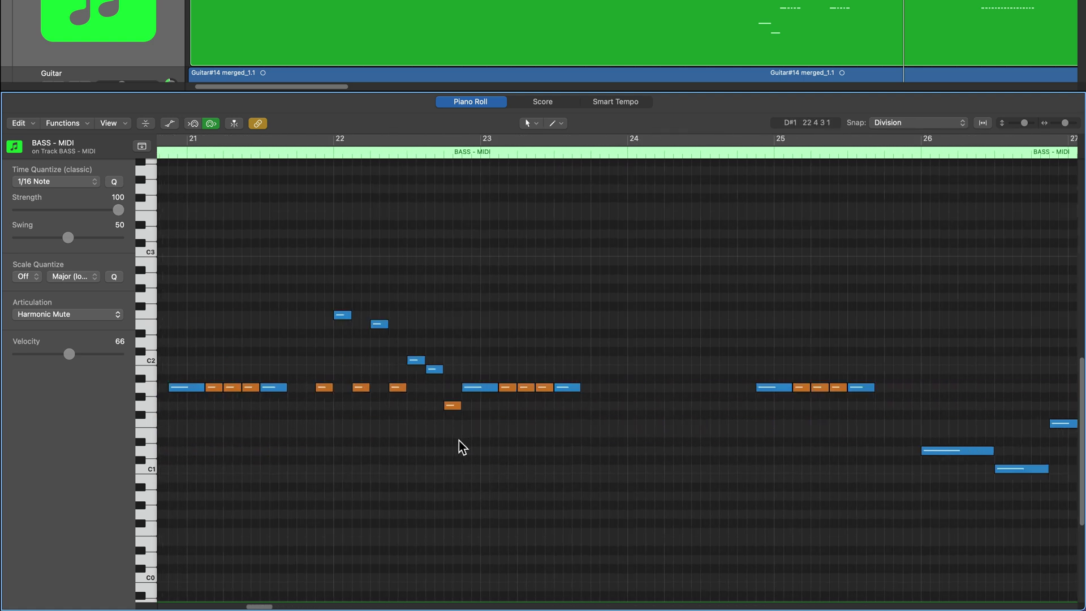
scroll(459, 439, "left", 5)
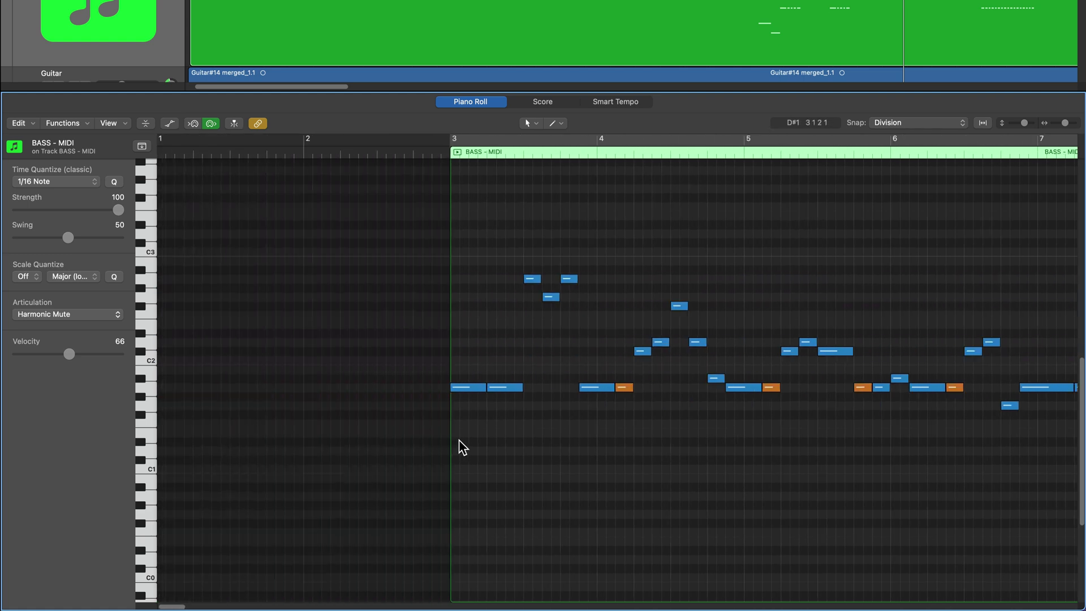
left_click(192, 153)
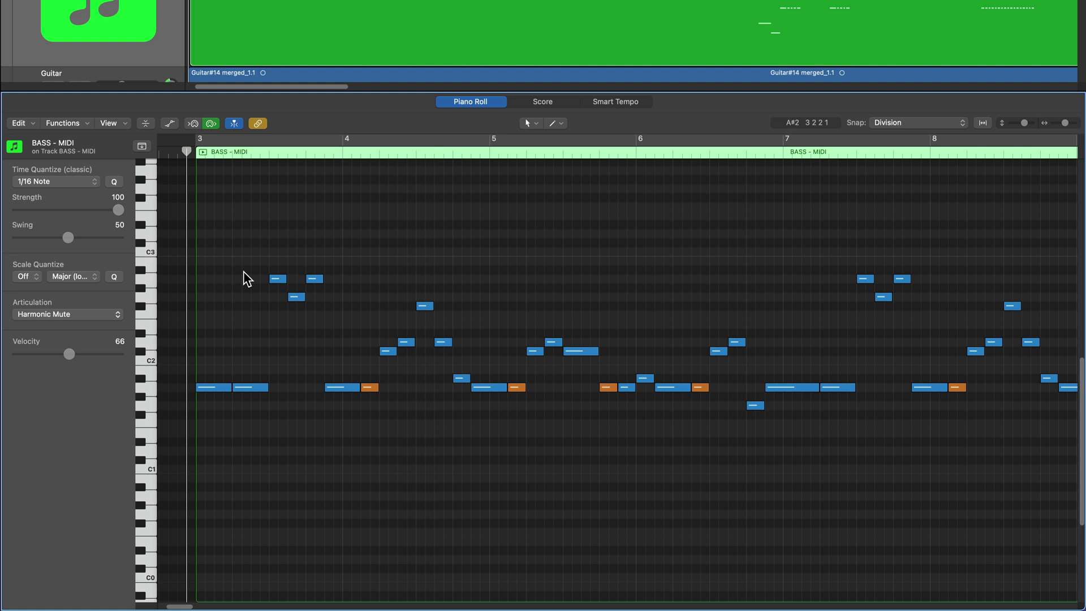
left_click_drag(399, 356, 400, 356)
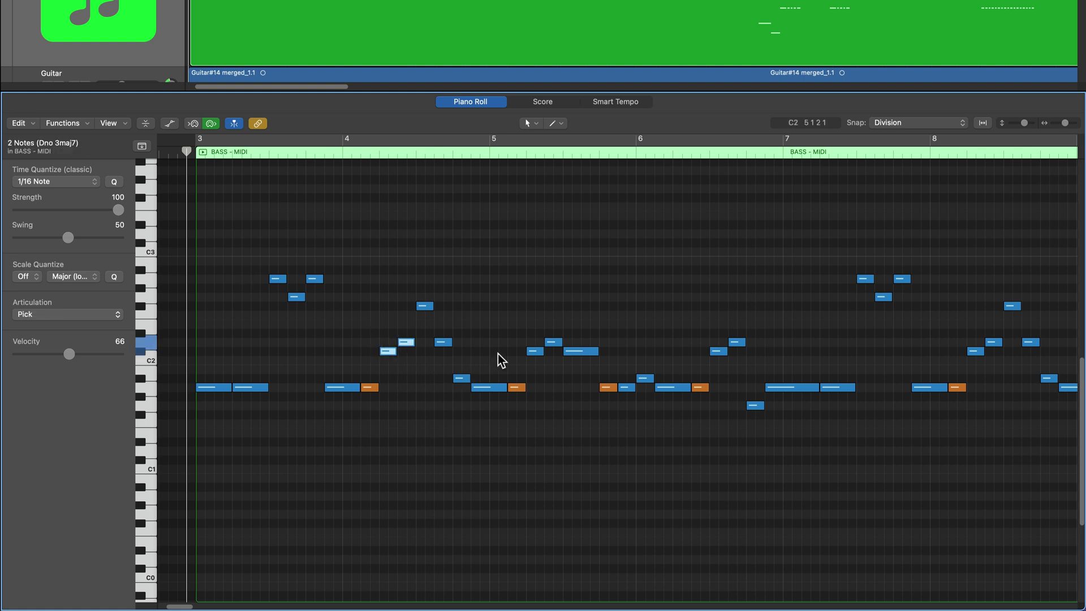
left_click_drag(506, 319, 546, 359)
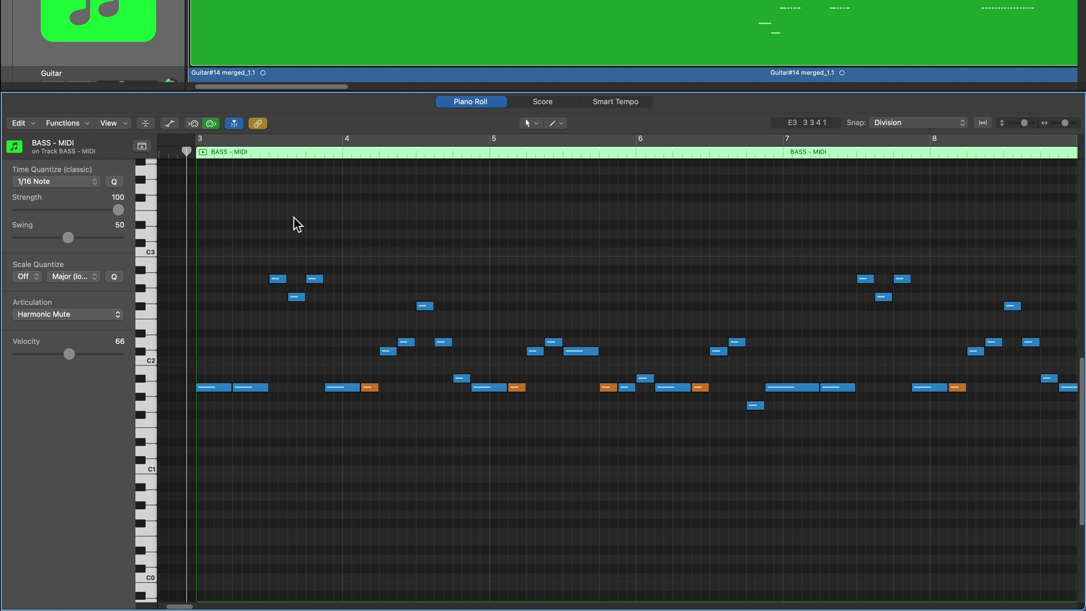
key("space")
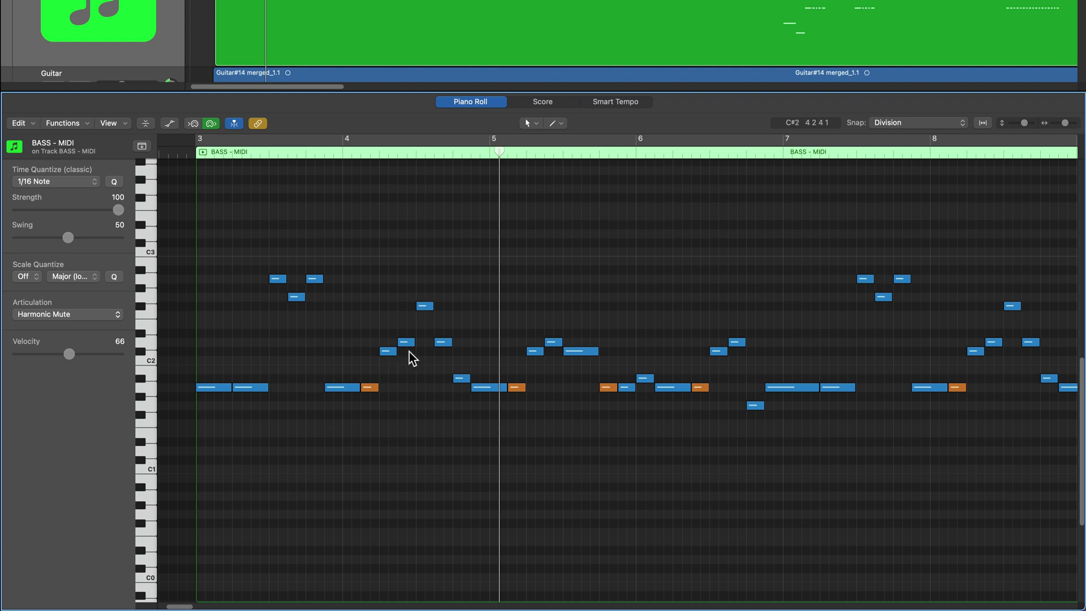
Assign Pull Off to the first note of the rising pair in bar 4 and Hammer On to the second
left_click(388, 352)
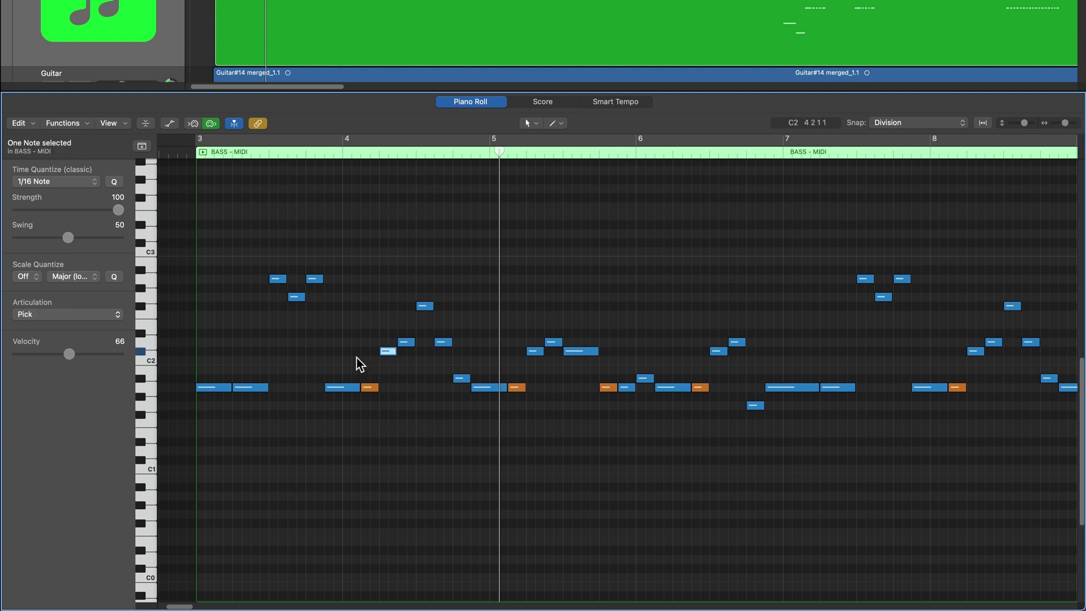
left_click(84, 315)
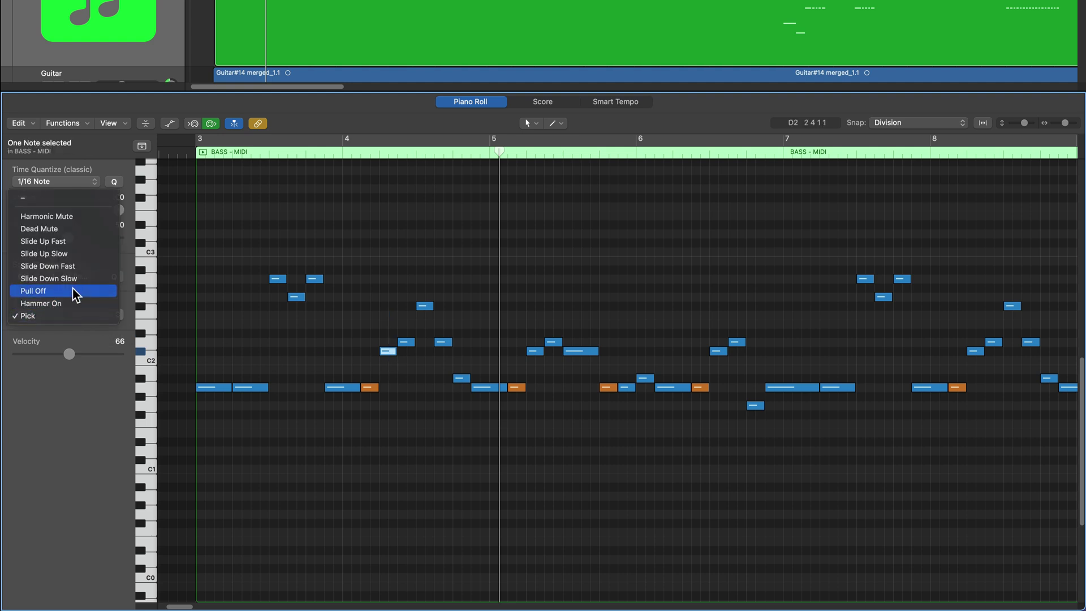
left_click(72, 289)
left_click(406, 342)
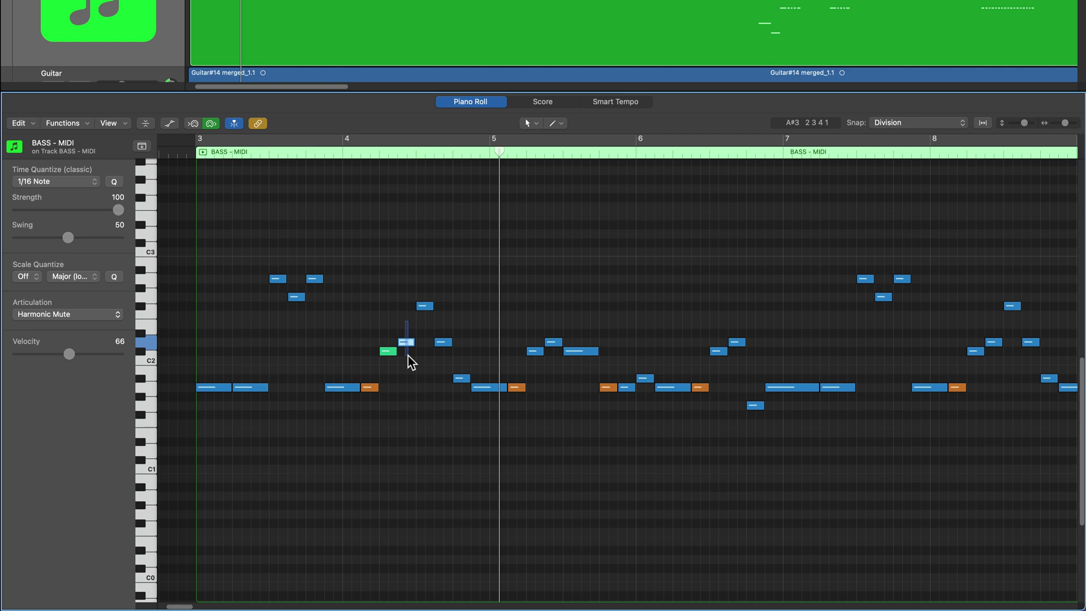
left_click(51, 313)
left_click(225, 405)
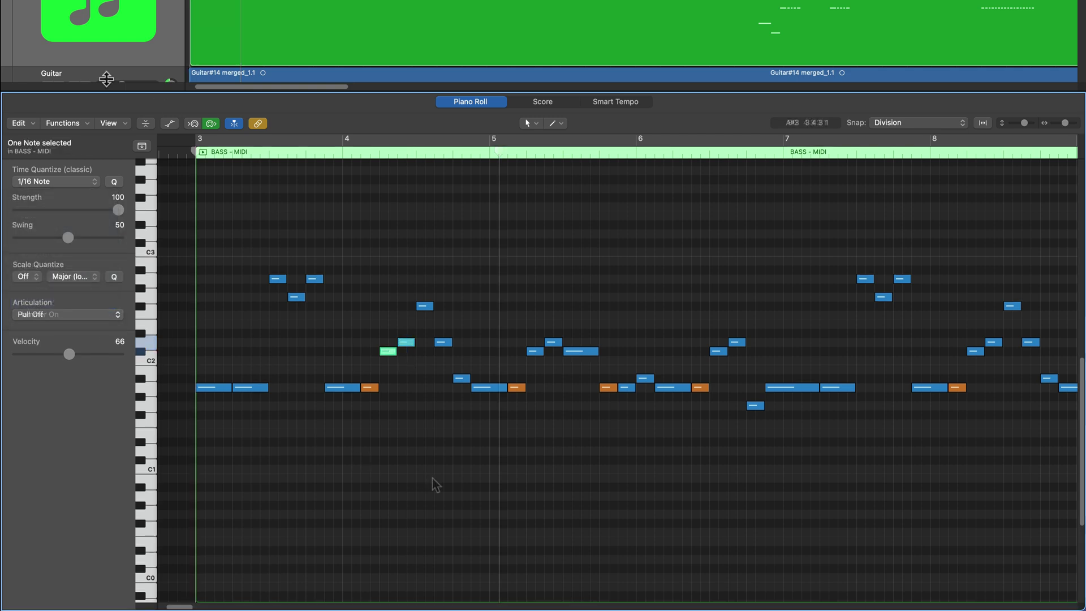
Mute the first Guitar track, check the Mixer, and play the bass part from bar 3 in the Piano Roll
key("x")
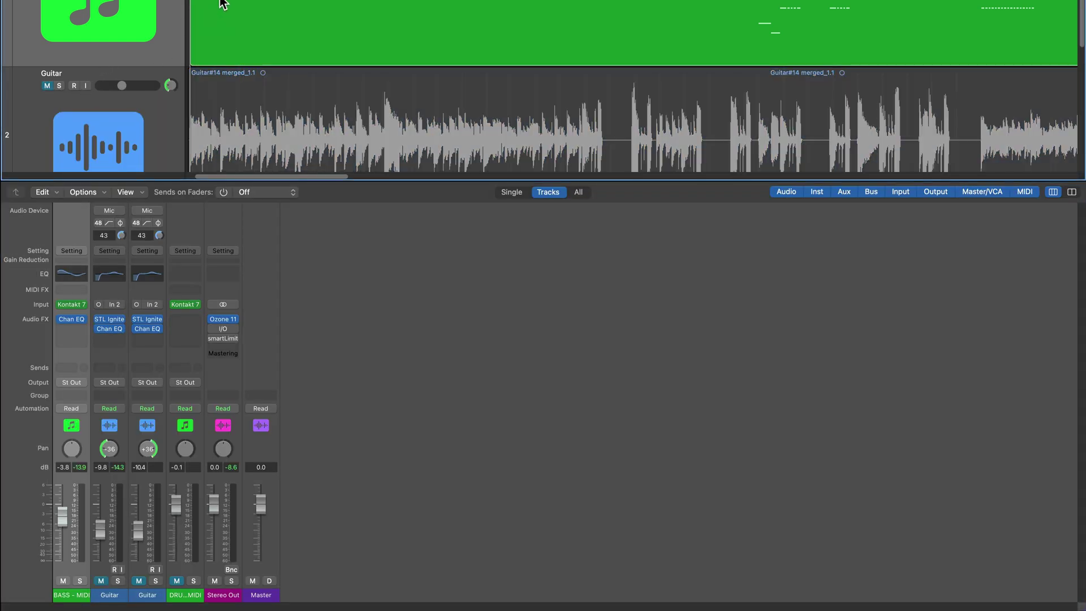
key("p")
scroll(434, 463, "right", 6)
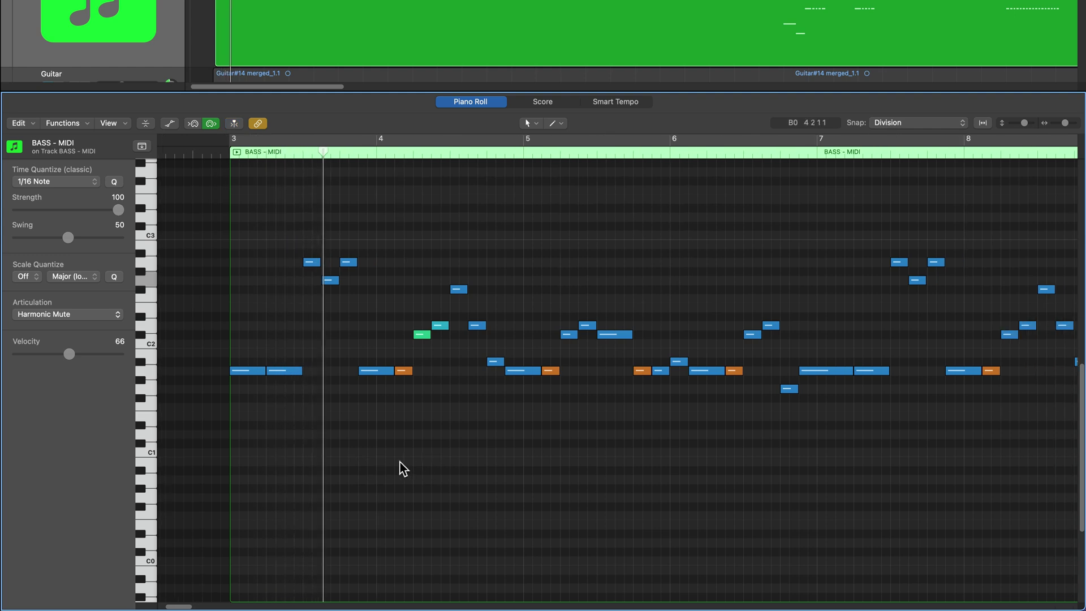
scroll(347, 453, "up", 2)
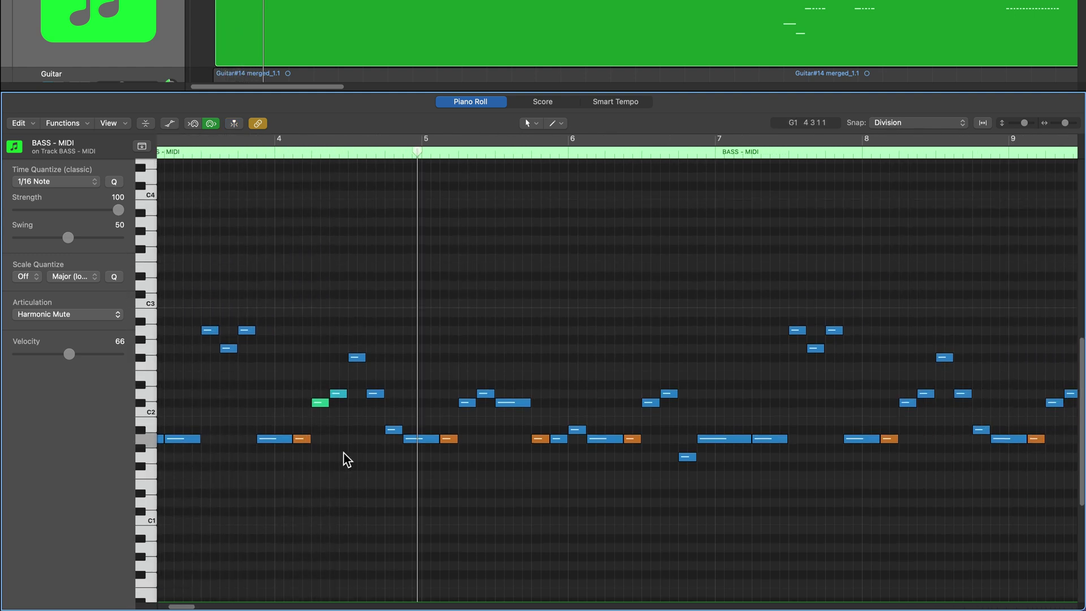
Assign the Hammer On articulation to the second note of the rising pair in bar 5
left_click(520, 393)
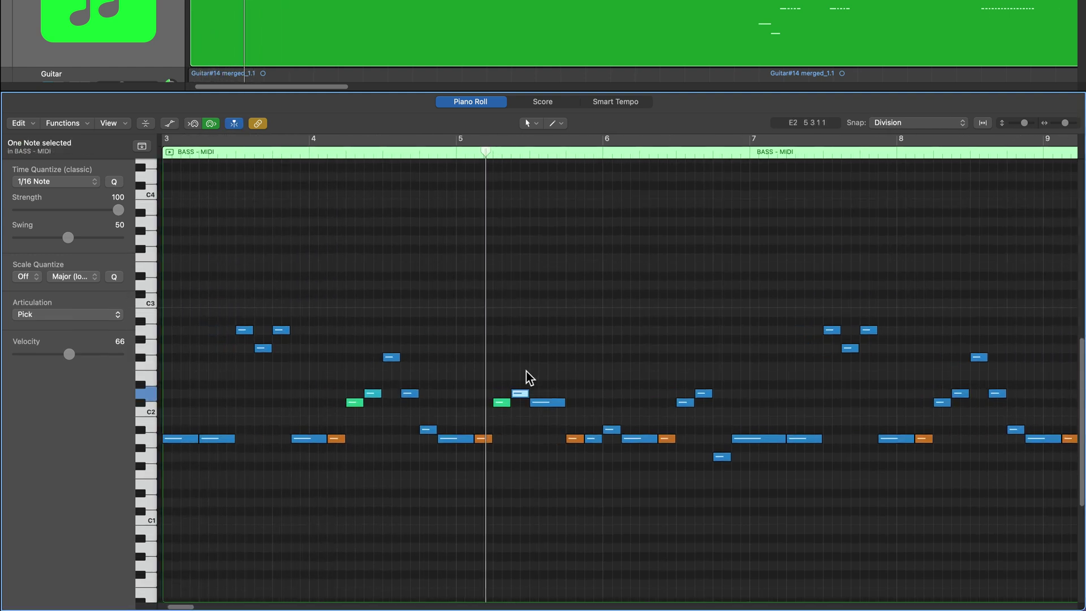
left_click(538, 364)
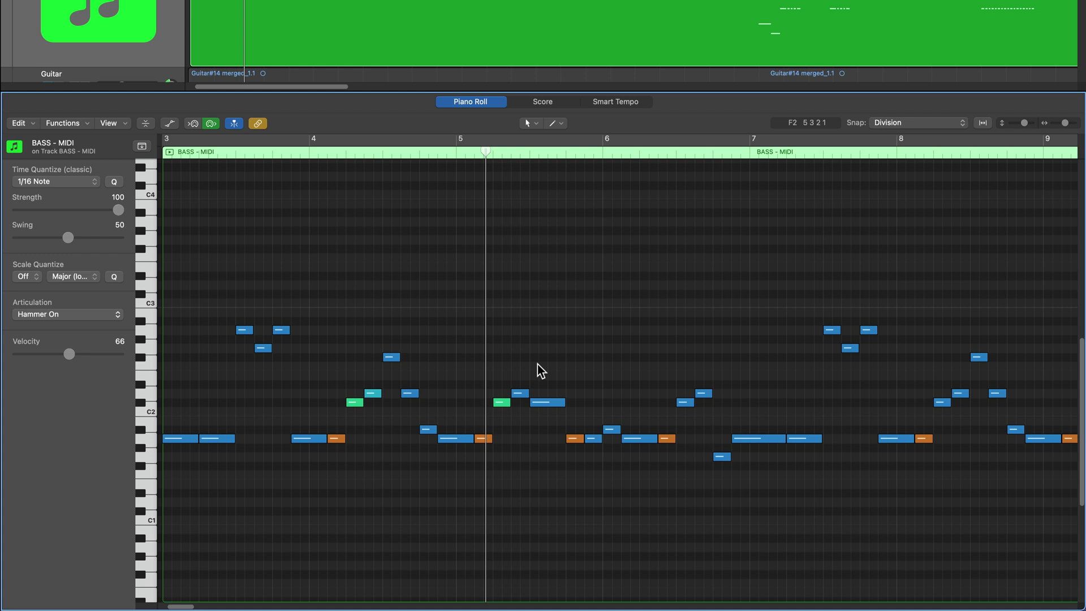
left_click(520, 393)
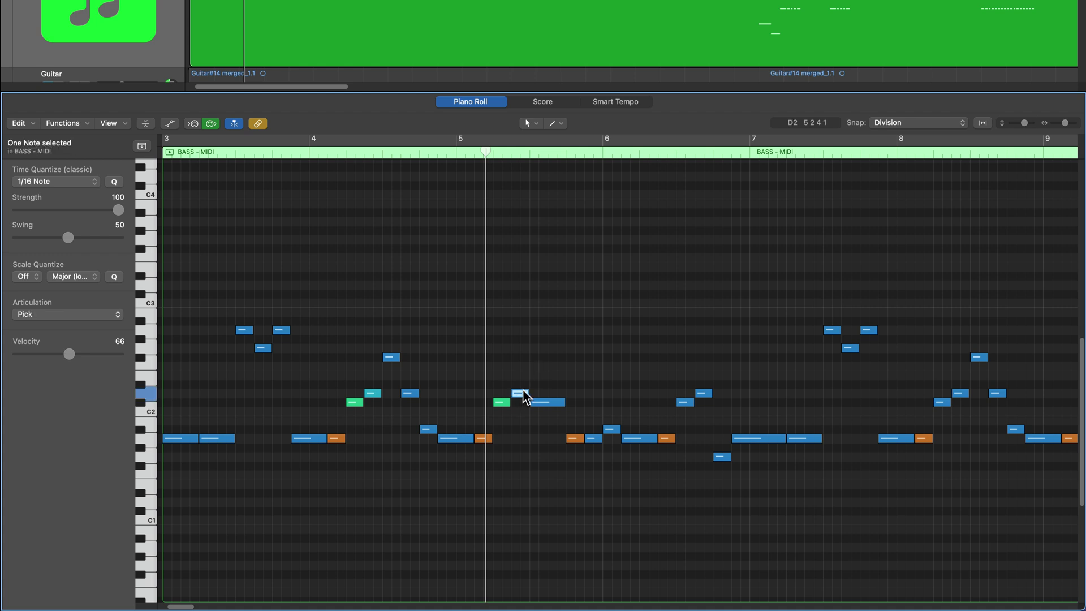
left_click(97, 313)
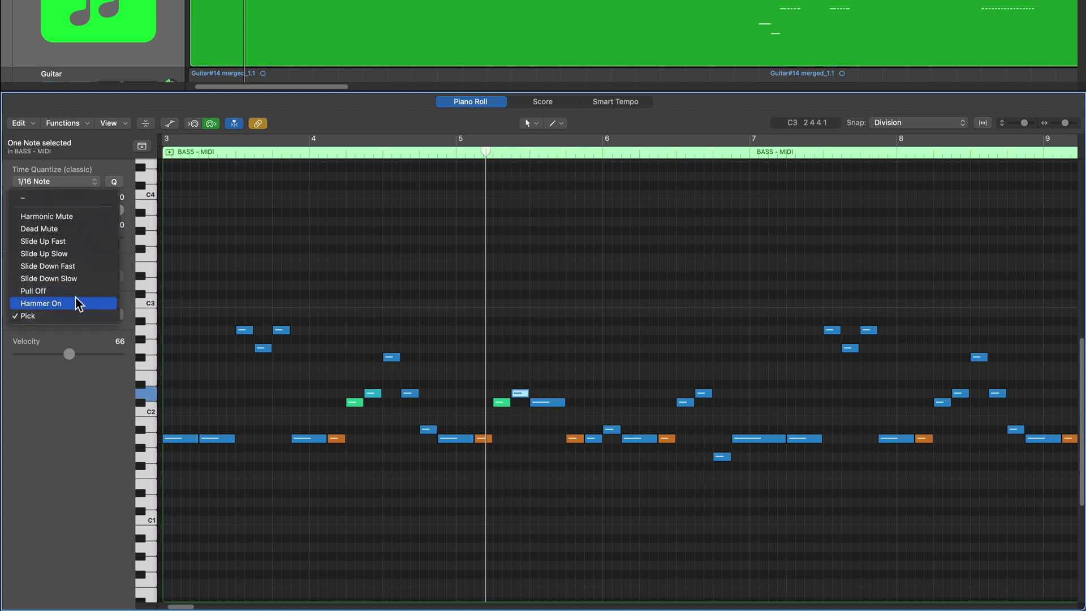
left_click(78, 304)
left_click(510, 358)
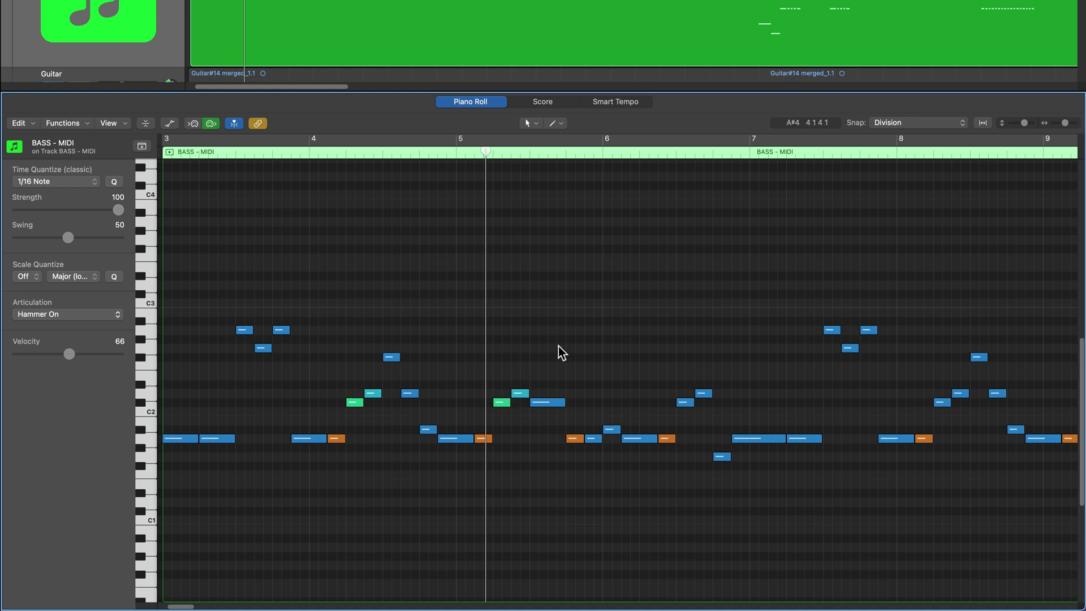
Assign Pull Off to the first notes of the rising pairs in bars 6, 8 and 9
scroll(487, 376, "right", 5)
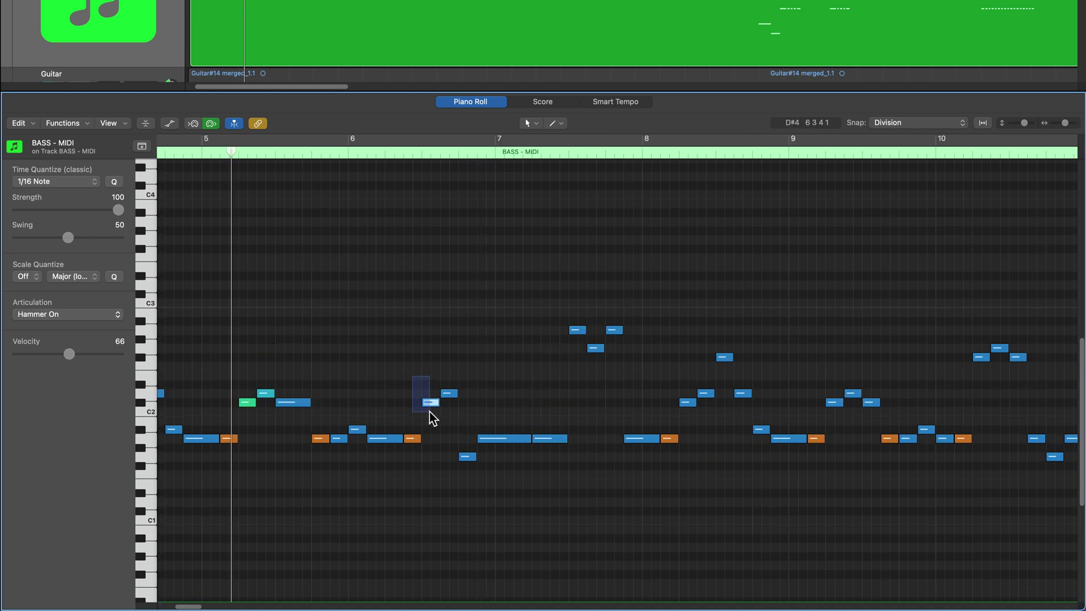
left_click_drag(429, 412, 430, 412)
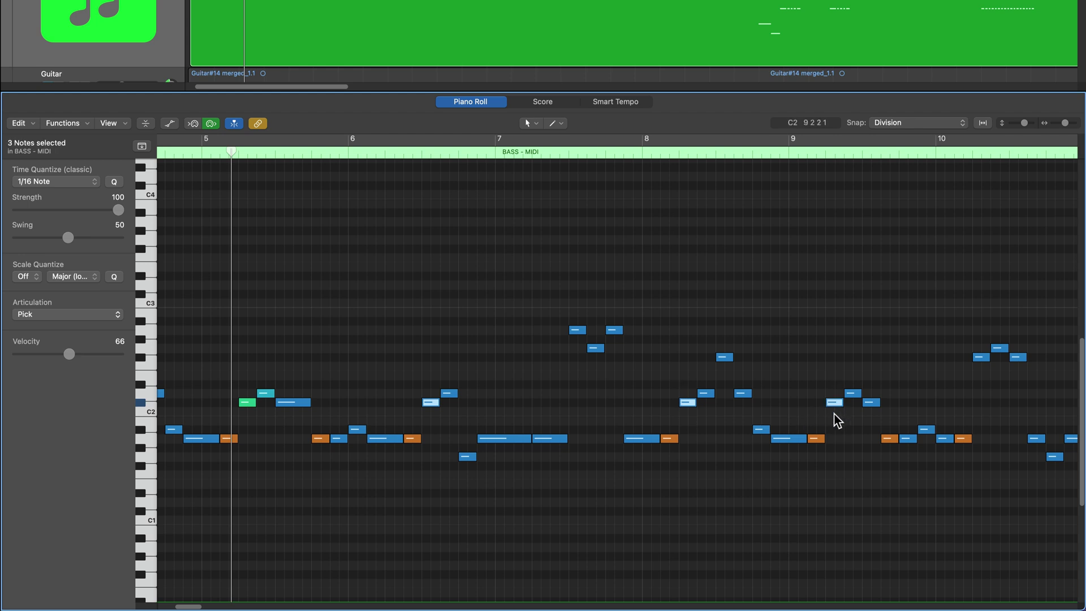
left_click(56, 314)
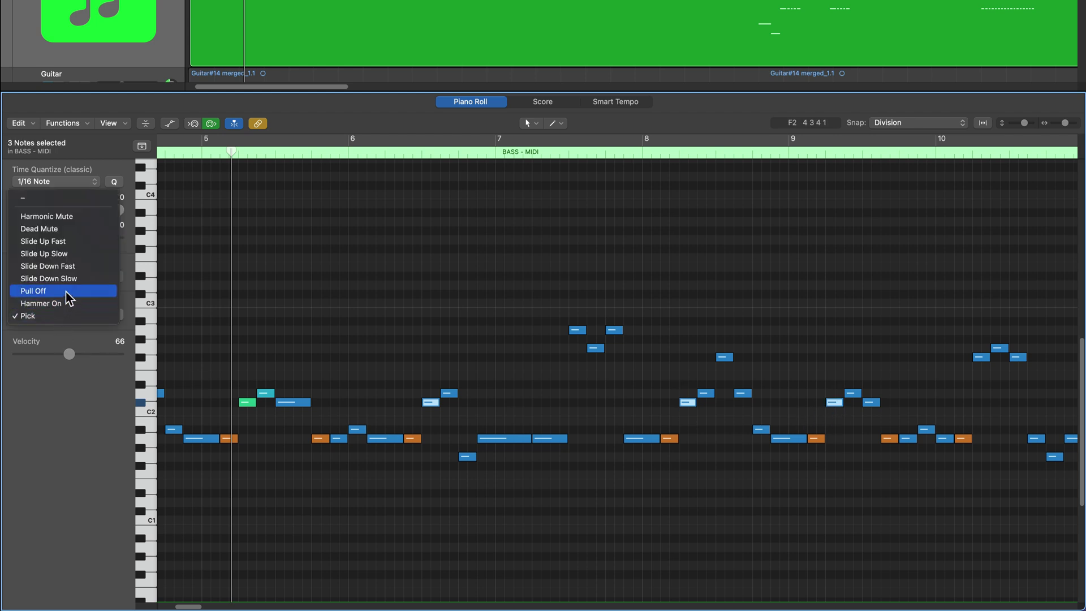
left_click(67, 290)
Assign Hammer On to the second notes of the rising pairs in bars 6, 8 and 9
left_click_drag(487, 358, 453, 410)
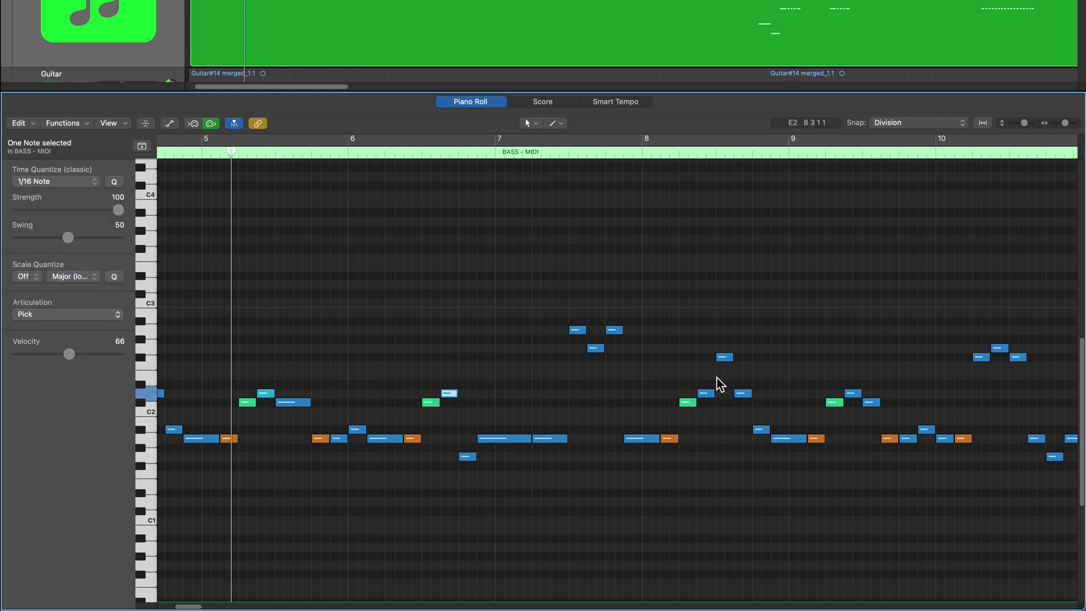
left_click_drag(717, 378, 707, 416)
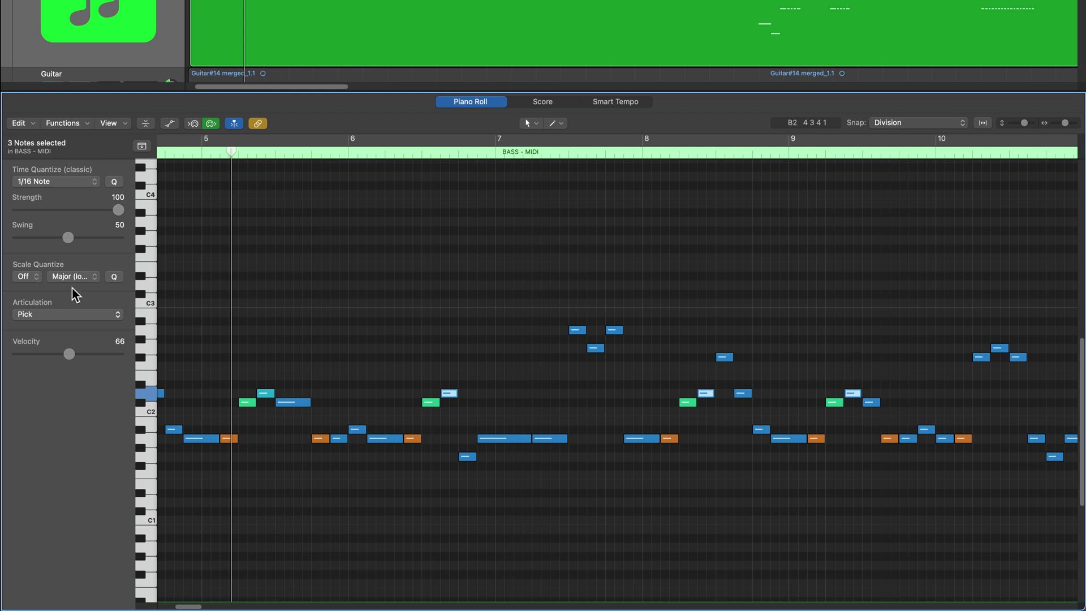
left_click(41, 314)
left_click(67, 306)
scroll(487, 439, "right", 5)
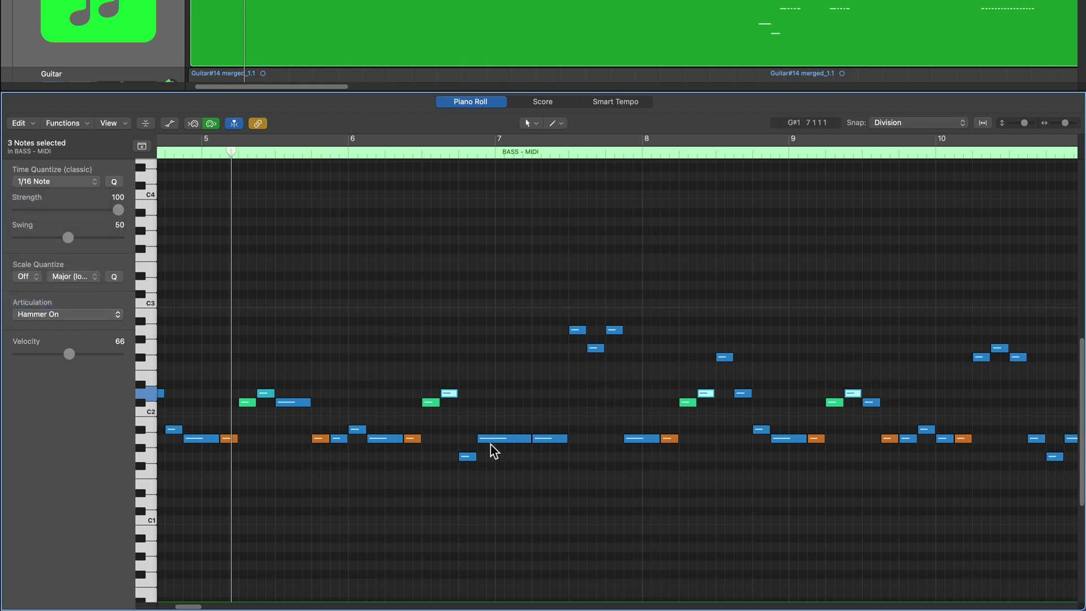
left_click(692, 488)
Return the first note of each rising pair in bars 4 to 9 to the Pick articulation
scroll(783, 502, "right", 5)
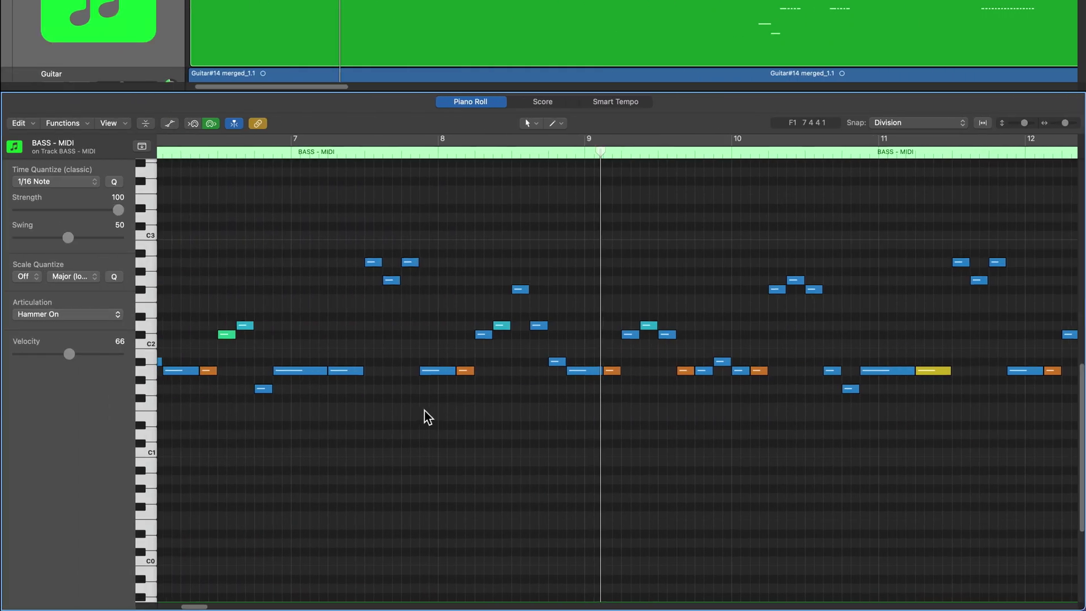
scroll(424, 411, "left", 3)
left_click_drag(287, 344, 271, 338)
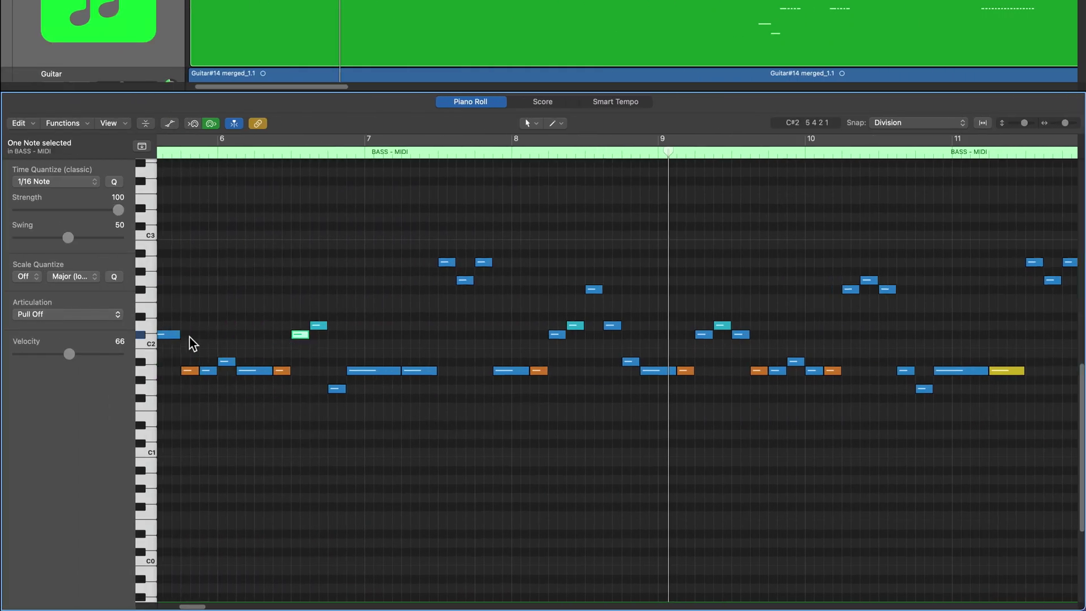
scroll(188, 356, "up", 4)
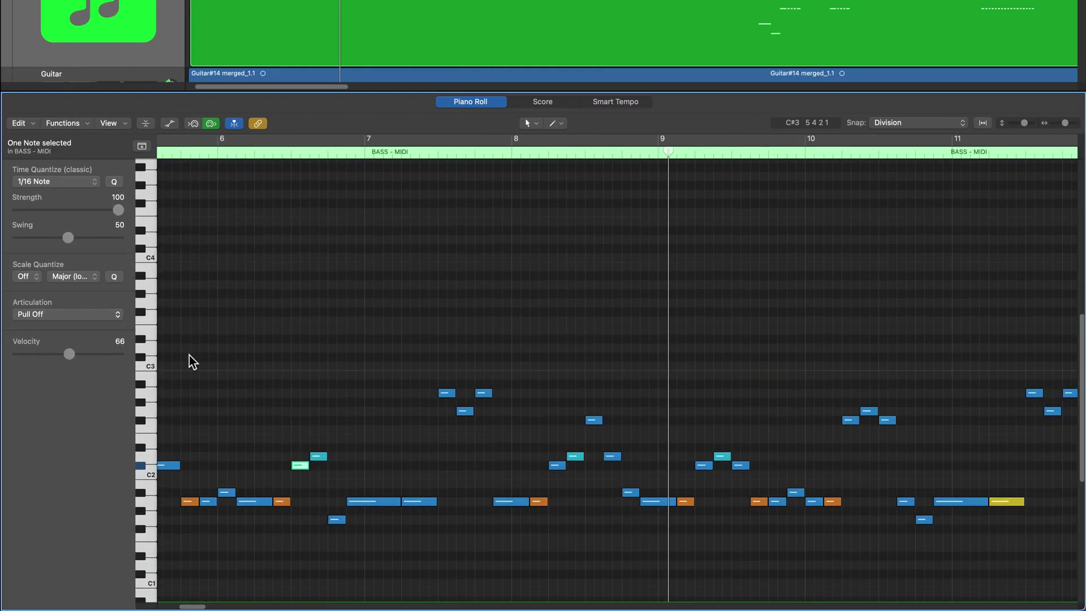
scroll(295, 481, "left", 4)
scroll(297, 478, "left", 1)
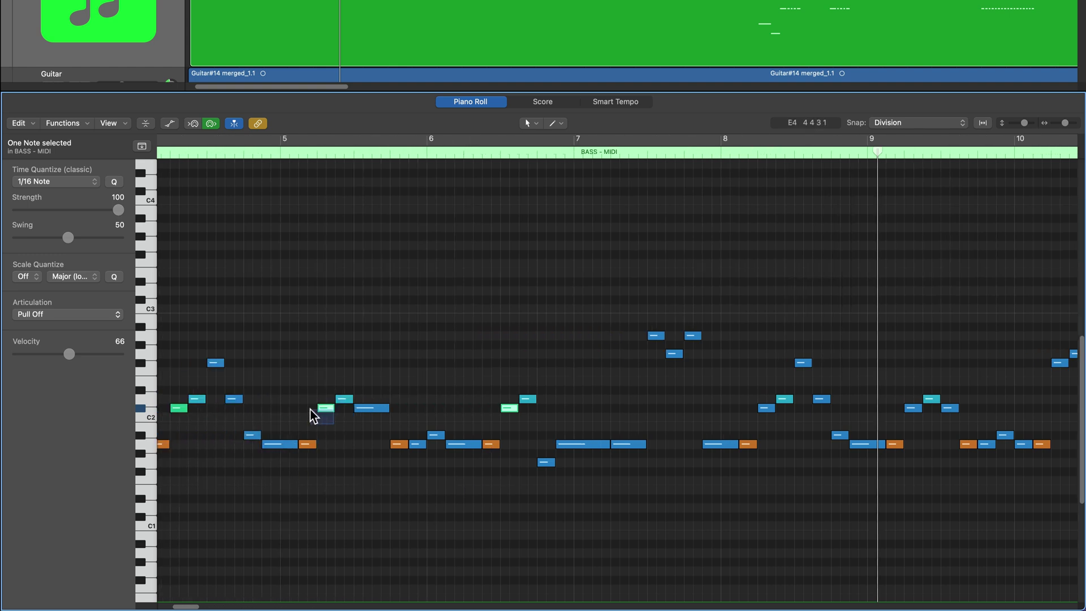
left_click_drag(310, 409, 312, 418)
scroll(321, 494, "left", 4)
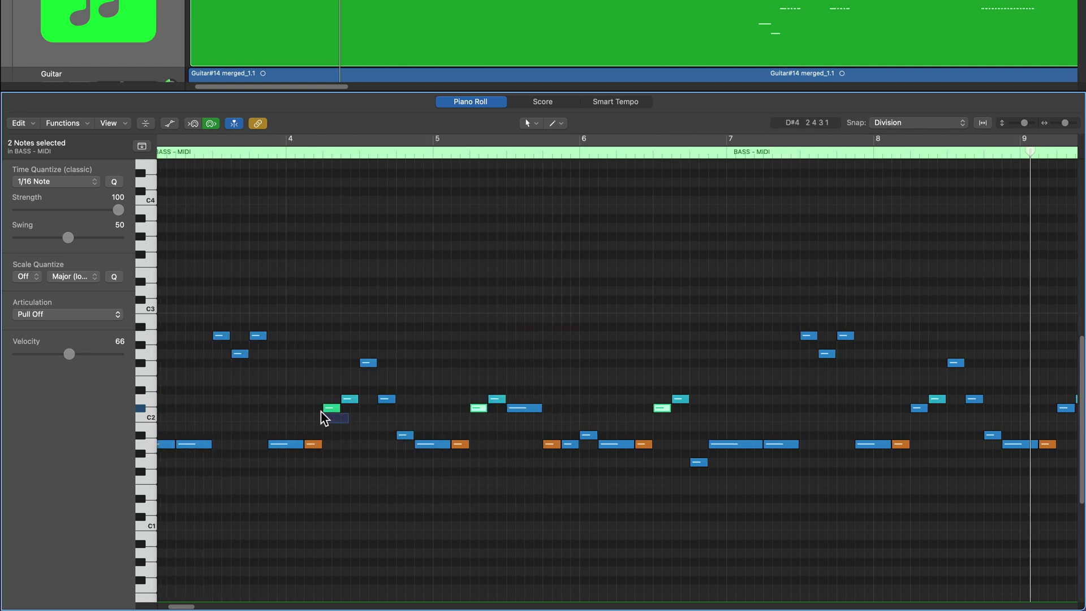
scroll(276, 416, "left", 6)
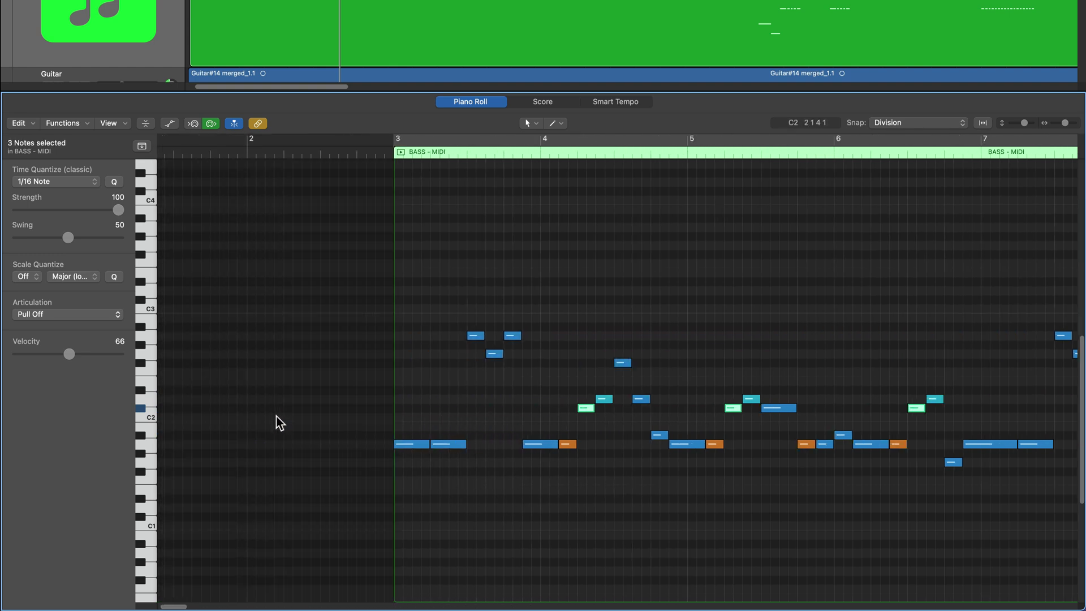
left_click(71, 316)
left_click(67, 340)
scroll(494, 511, "right", 7)
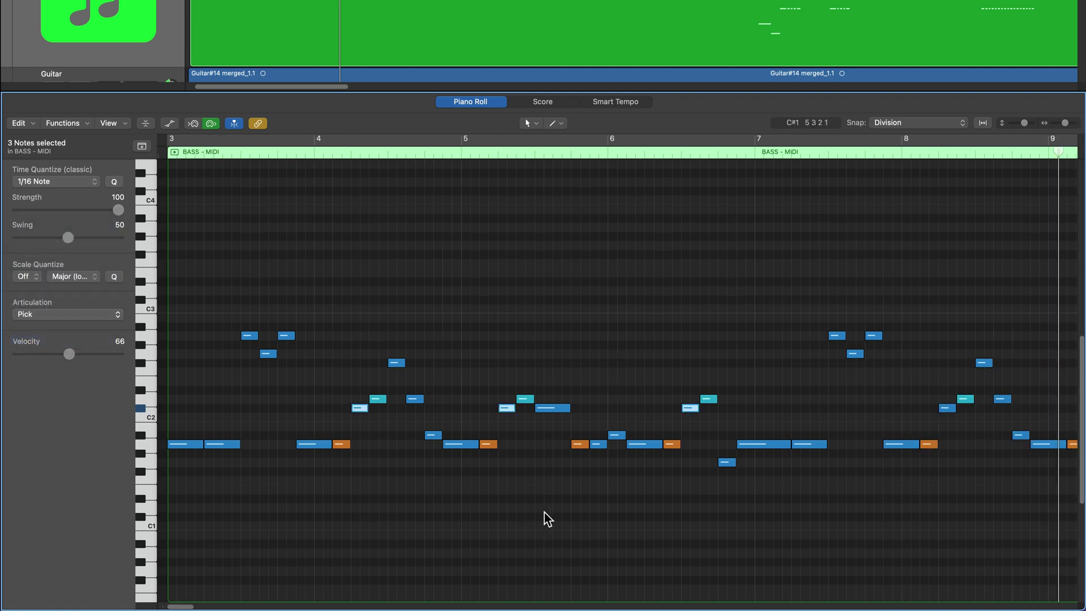
left_click(419, 508)
Check the articulation on bar 4's second pair note and assign Hammer On to the matching notes in bars 12, 13, 14, 16 and 17
left_click(339, 398)
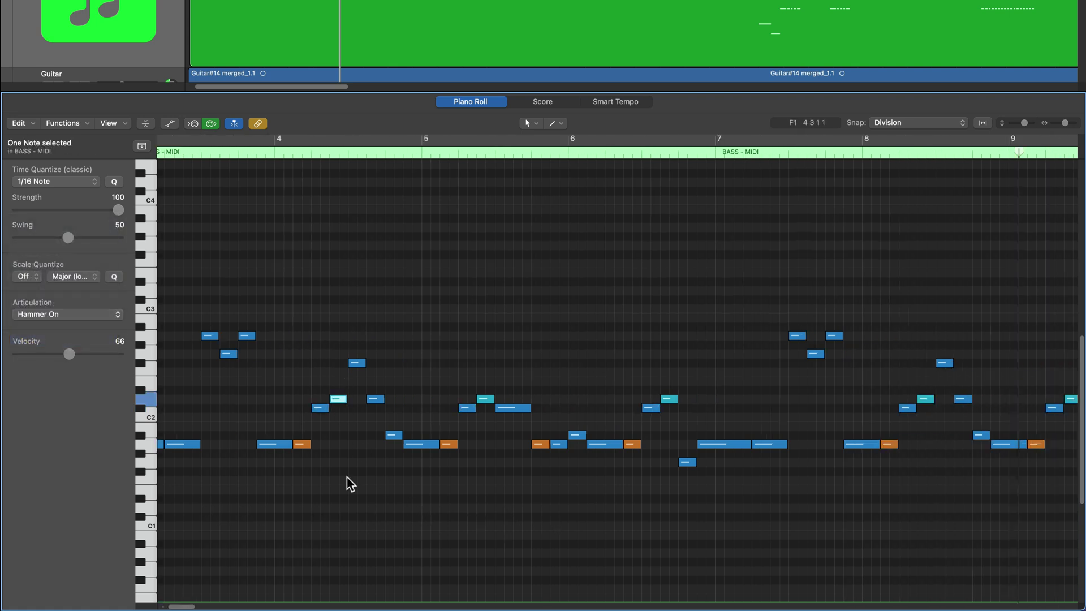
scroll(347, 476, "right", 2)
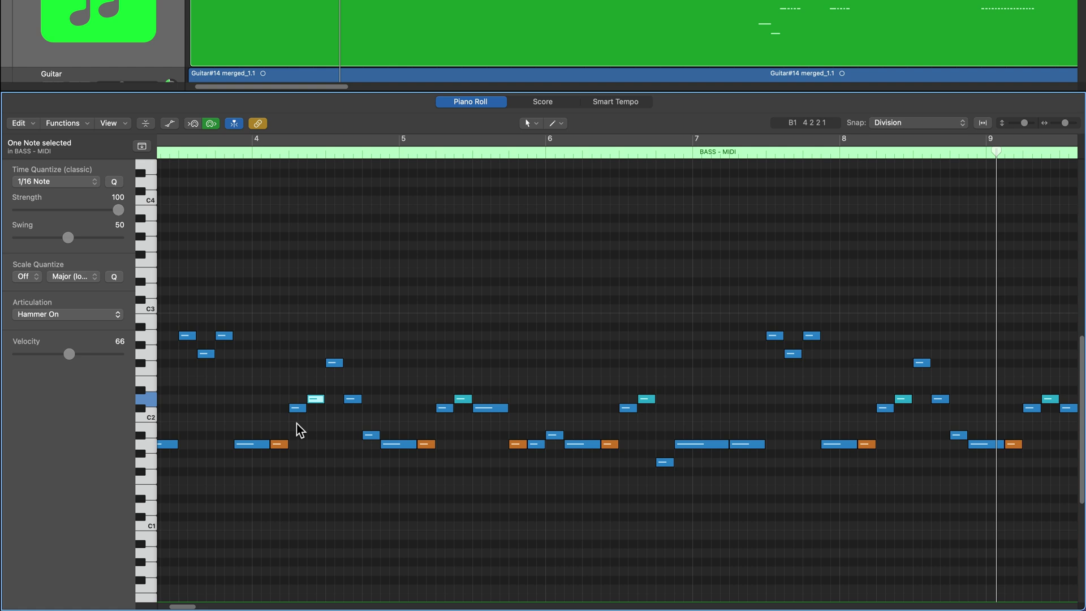
scroll(596, 471, "right", 10)
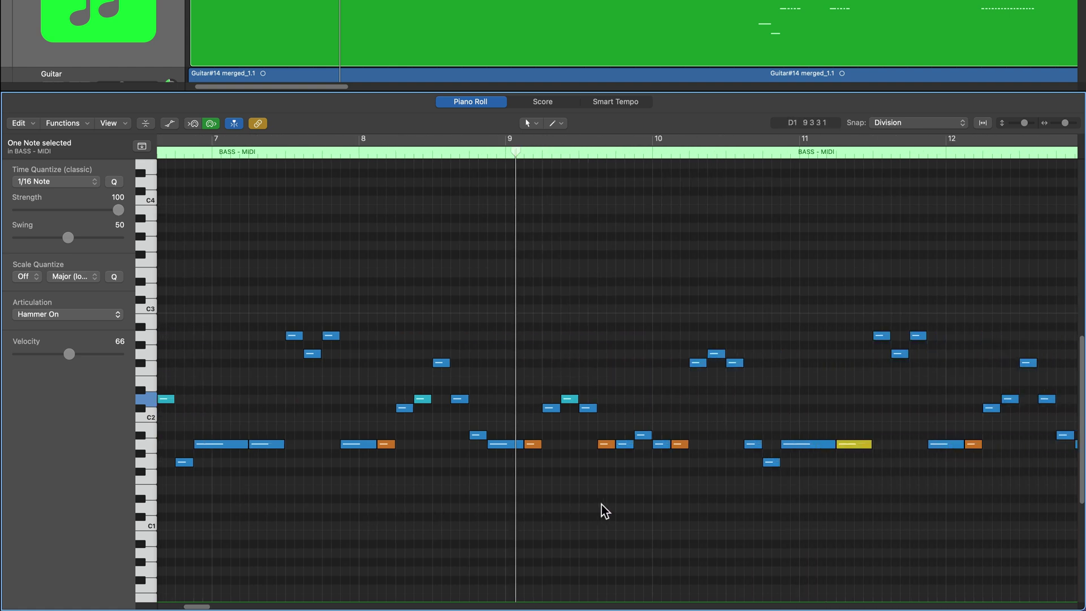
scroll(425, 397, "left", 1)
scroll(576, 496, "right", 11)
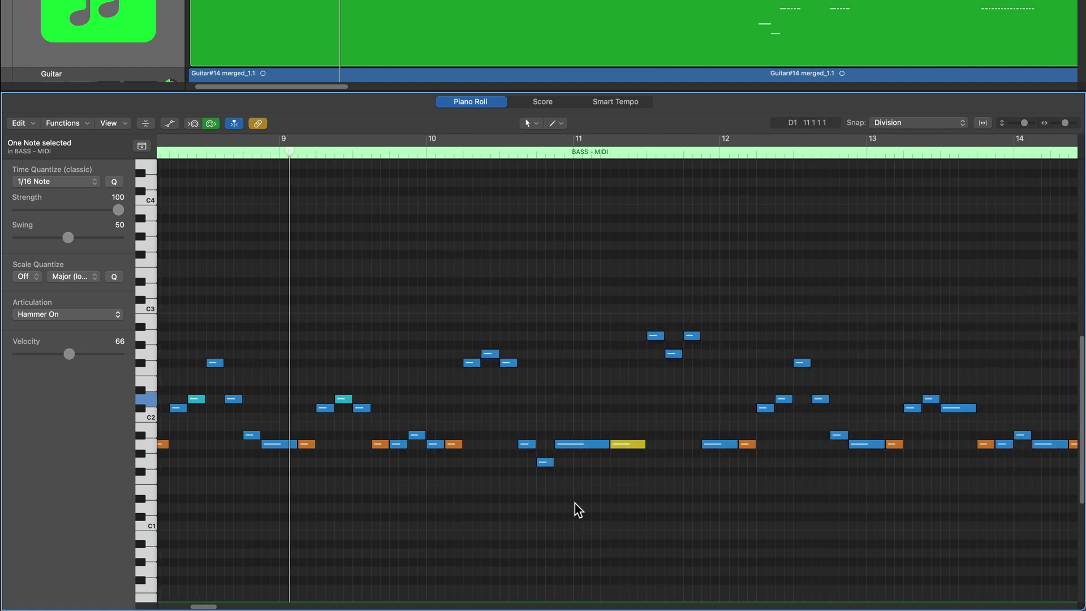
left_click(314, 400)
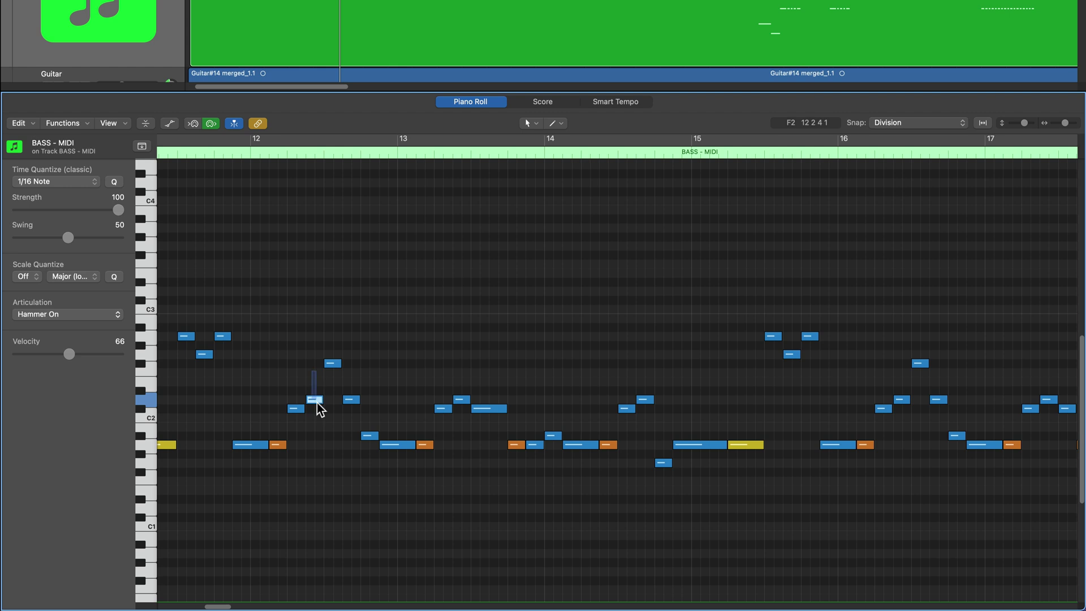
left_click_drag(448, 377, 462, 395)
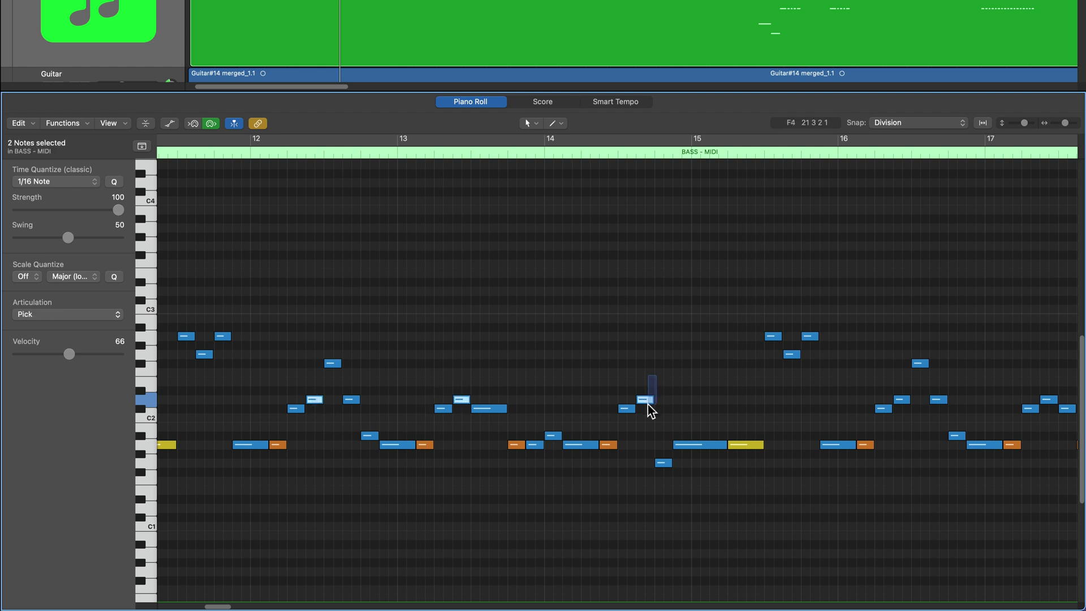
scroll(701, 408, "right", 2)
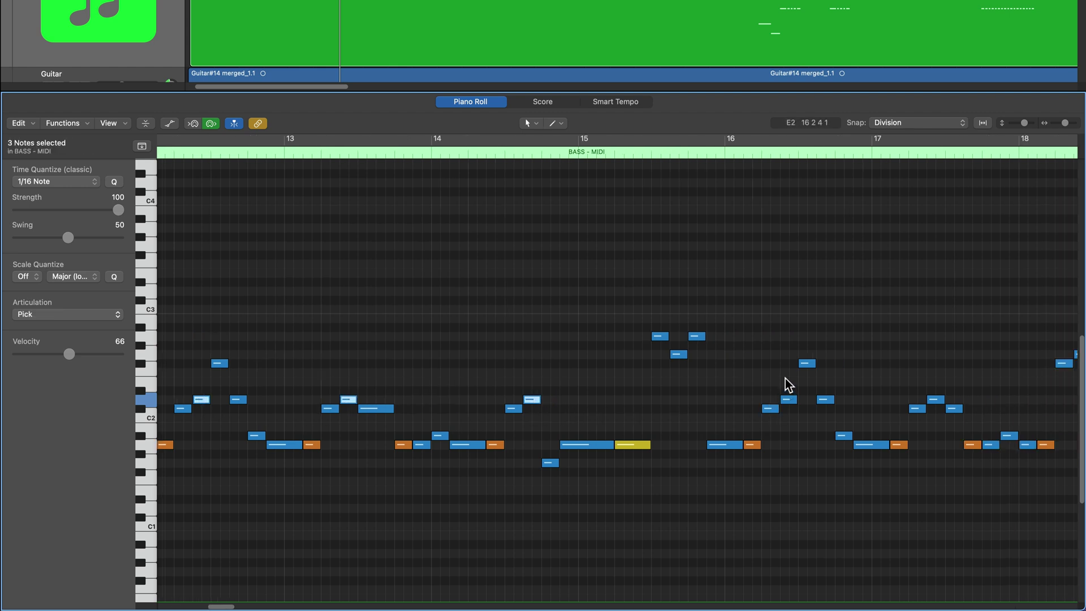
left_click(789, 400, "shift")
scroll(696, 413, "right", 4)
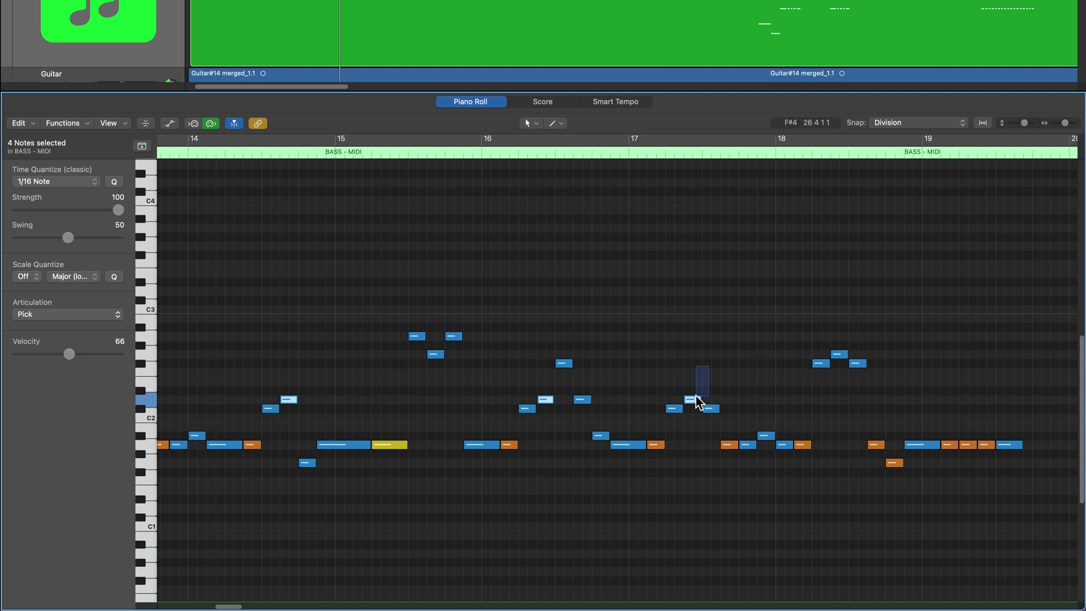
left_click(77, 314)
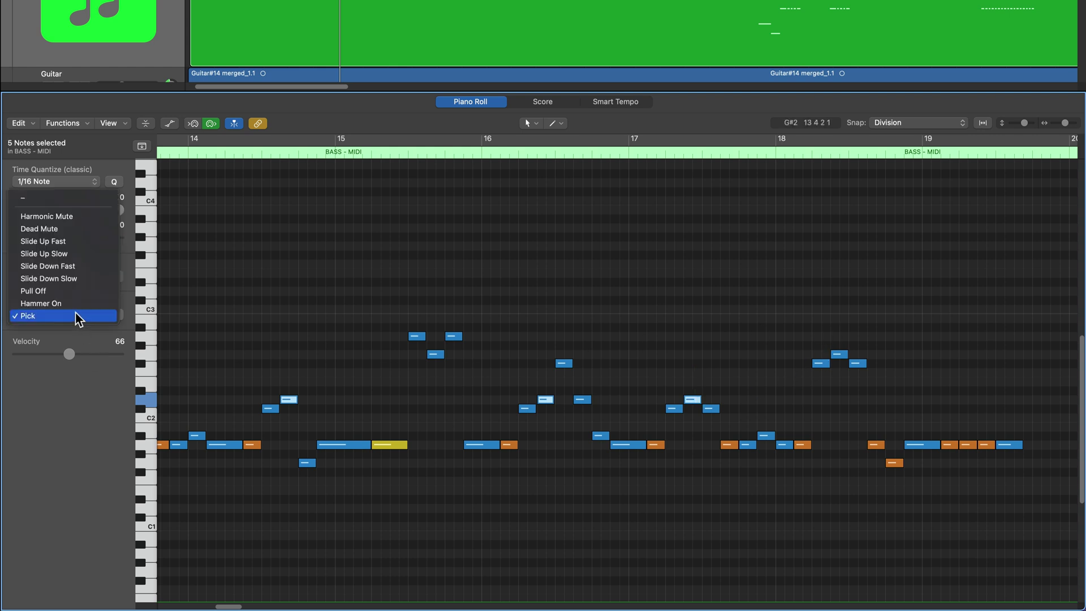
left_click(72, 305)
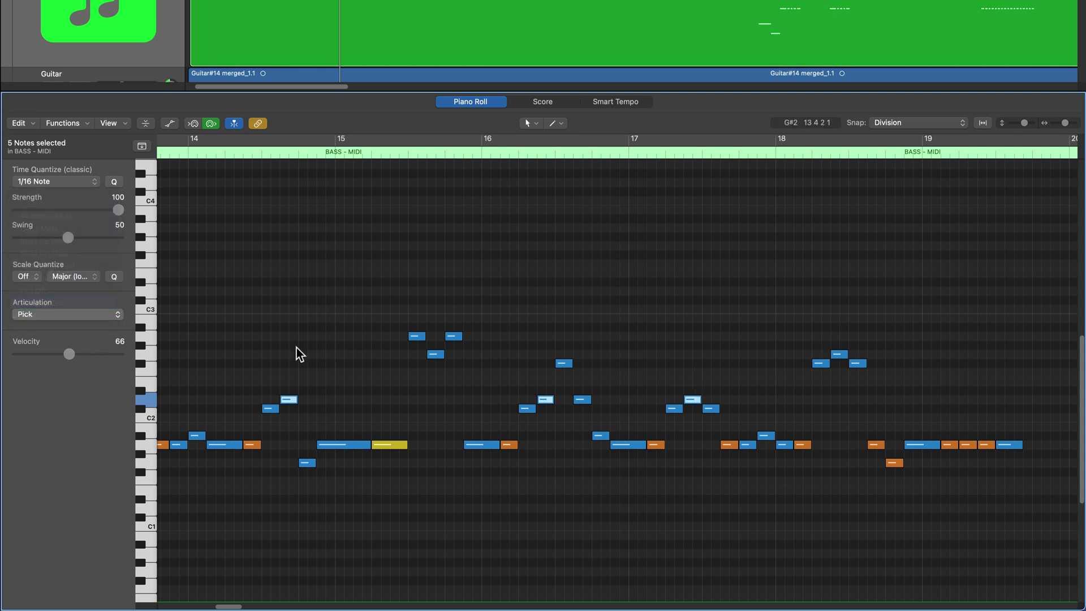
Play the bass part and assign Hammer On to the highest note of the three-note figure in bar 10
left_click(747, 304)
key("space")
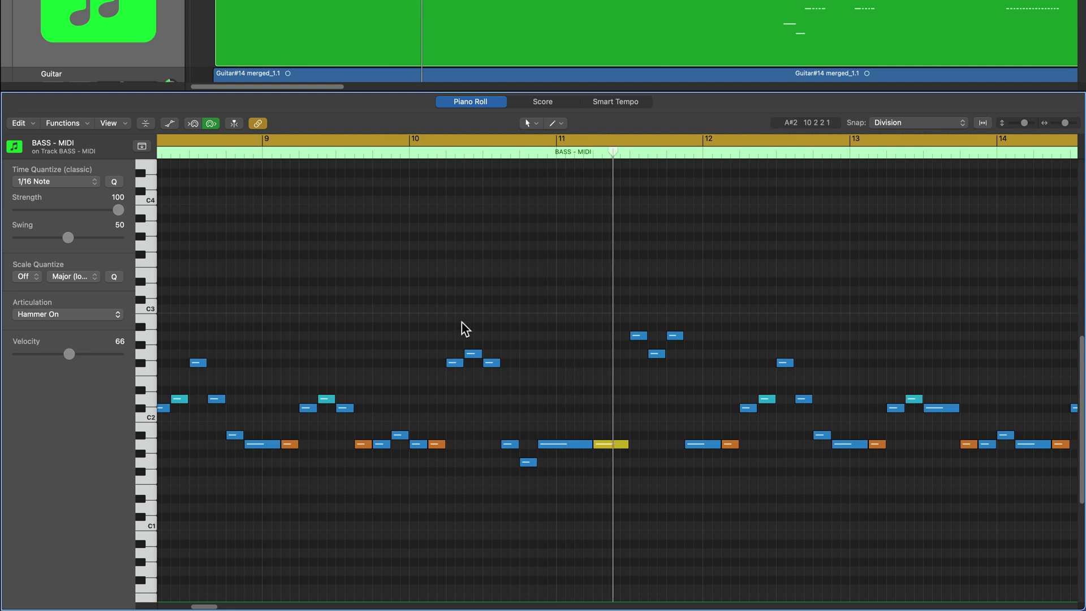
left_click(473, 354)
left_click(65, 314)
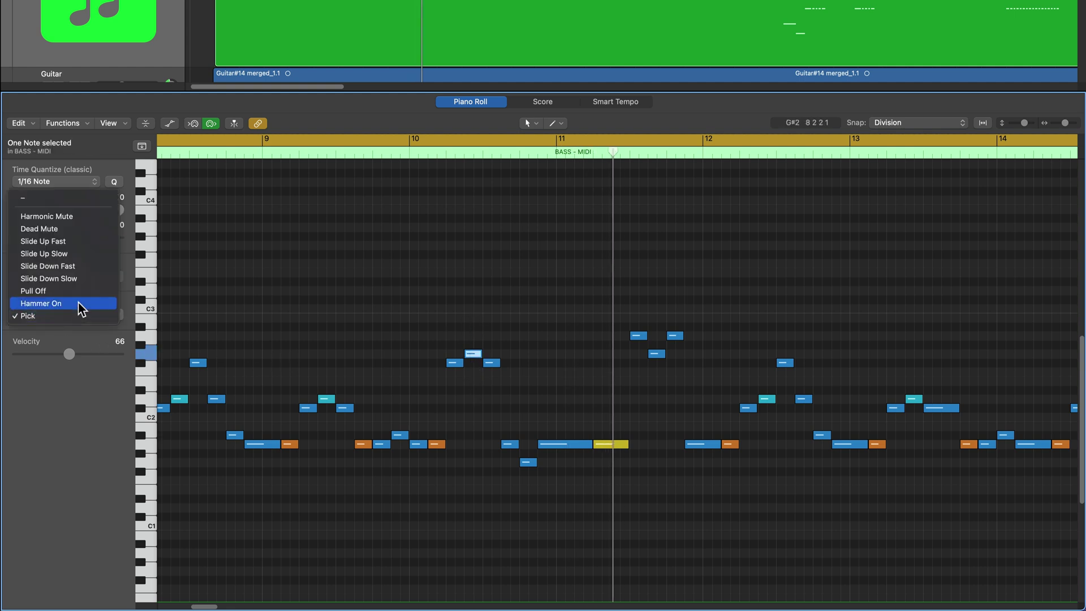
left_click(79, 305)
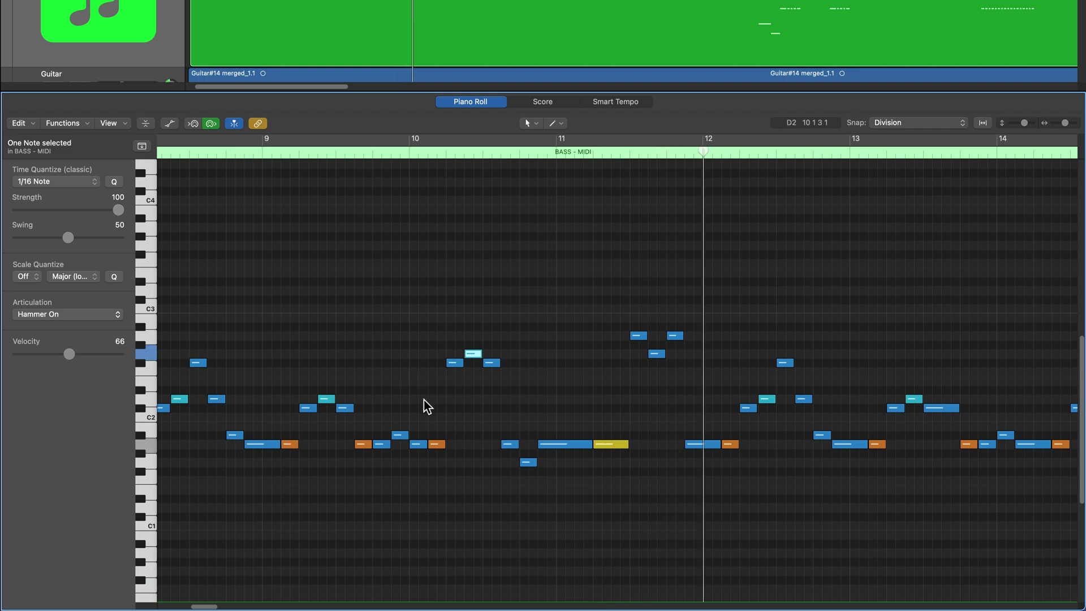
Cycle the section starting at bar 35 and play the bass part's repeated low notes
key("space")
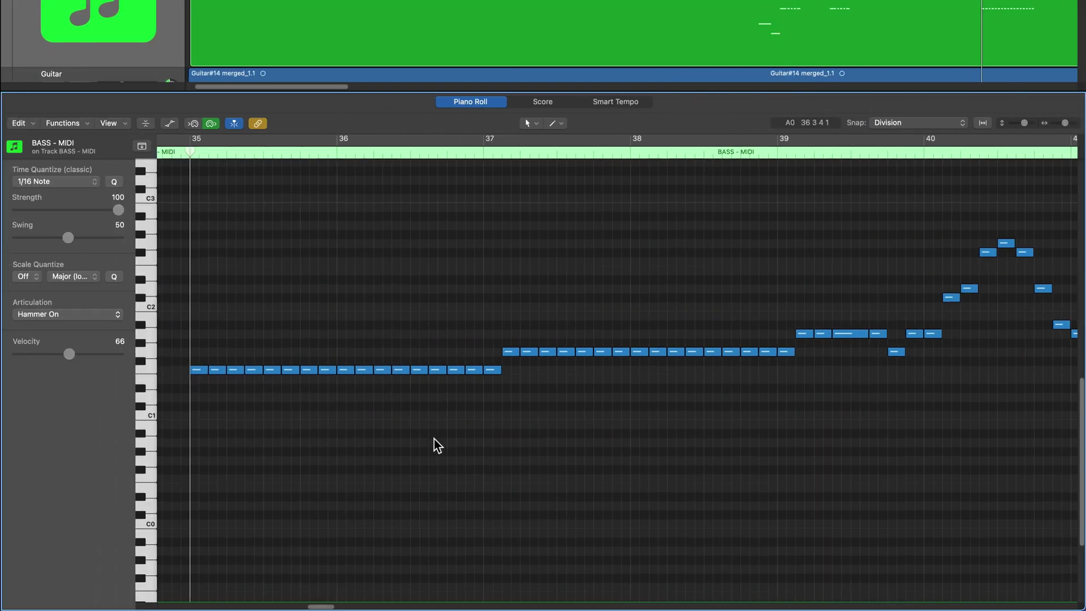
scroll(741, 26, "right", 10)
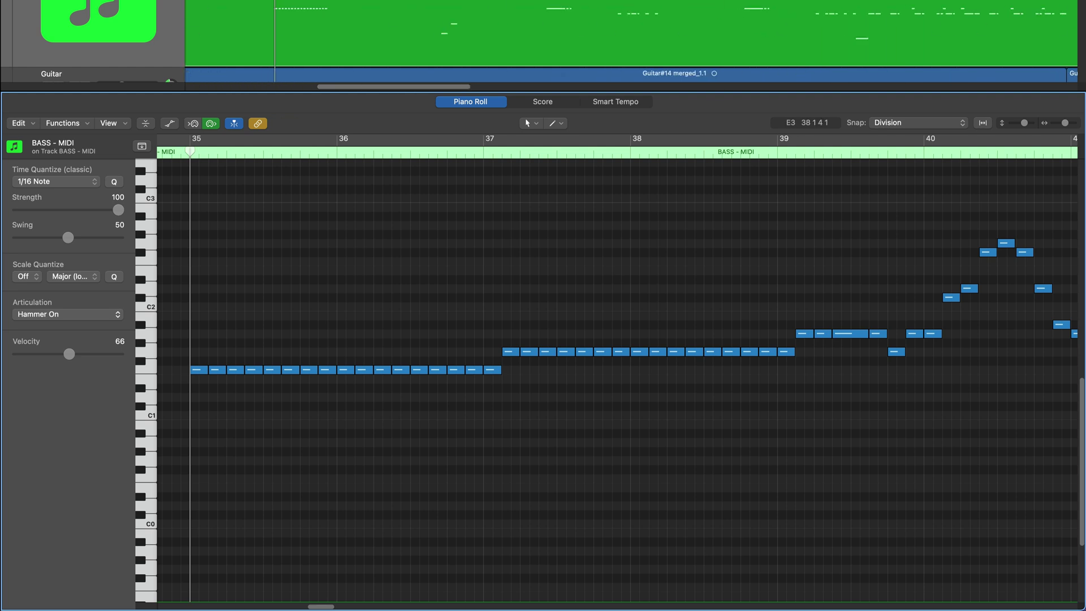
left_click_drag(192, 140, 1074, 140)
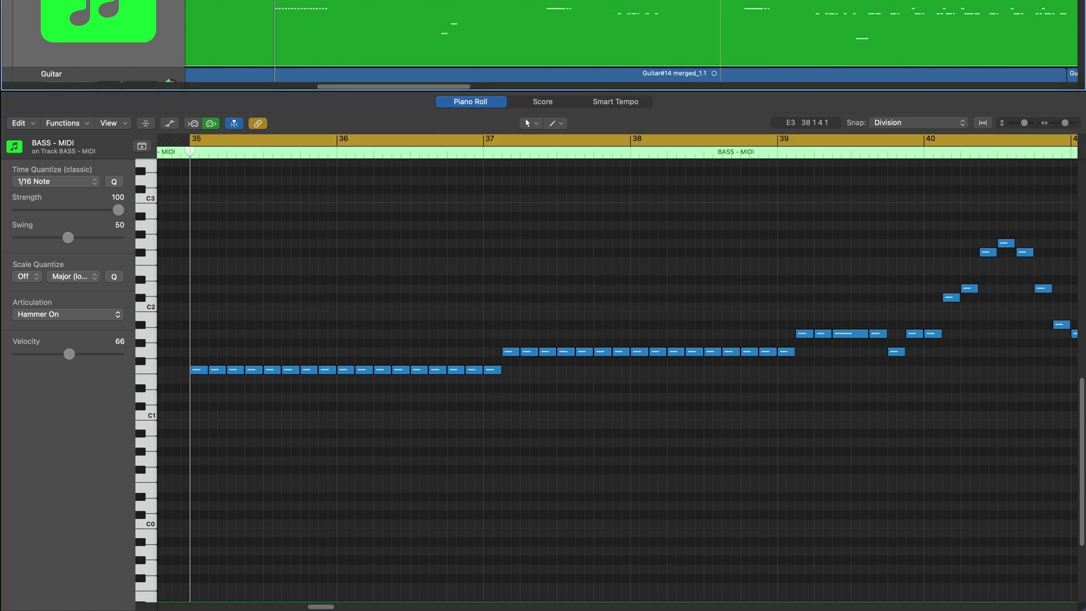
key("space")
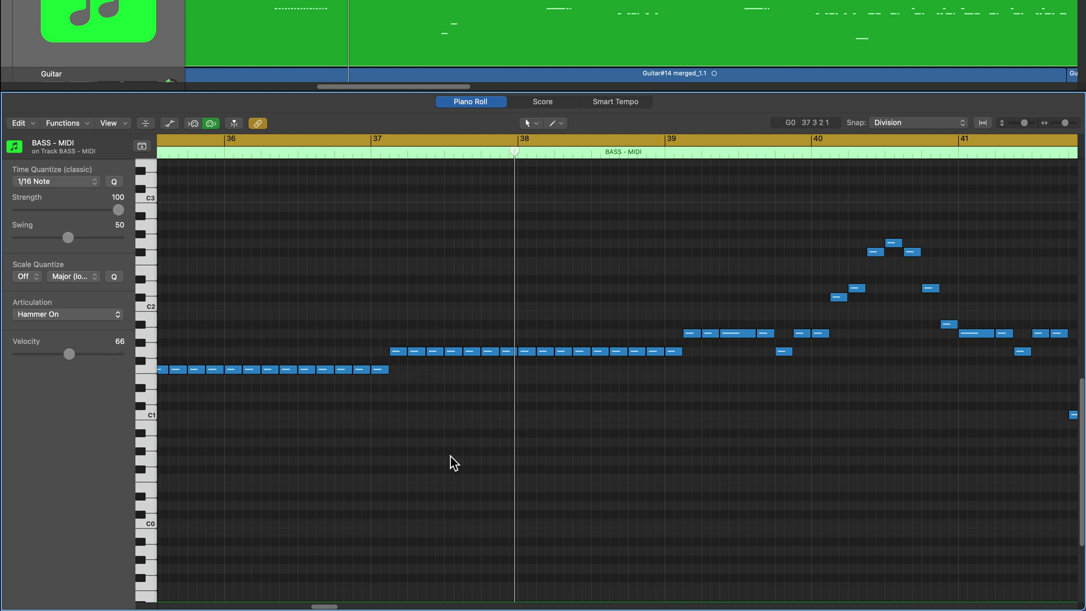
Try the Slide Up Slow articulation on the low note at the start of bar 37 and play the soloed bass
left_click(378, 369)
left_click(97, 314)
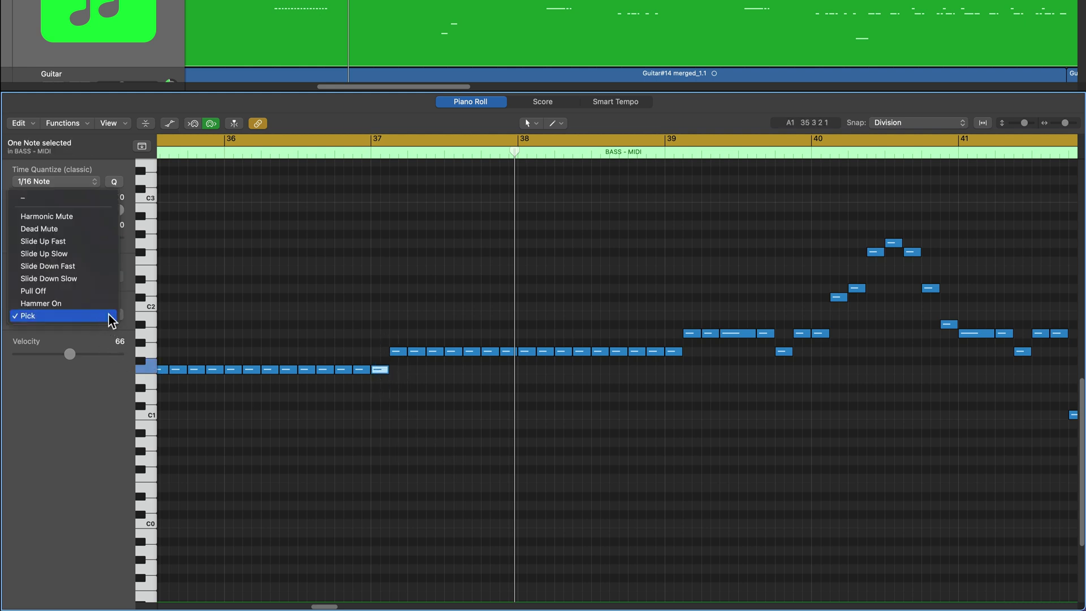
left_click(79, 254)
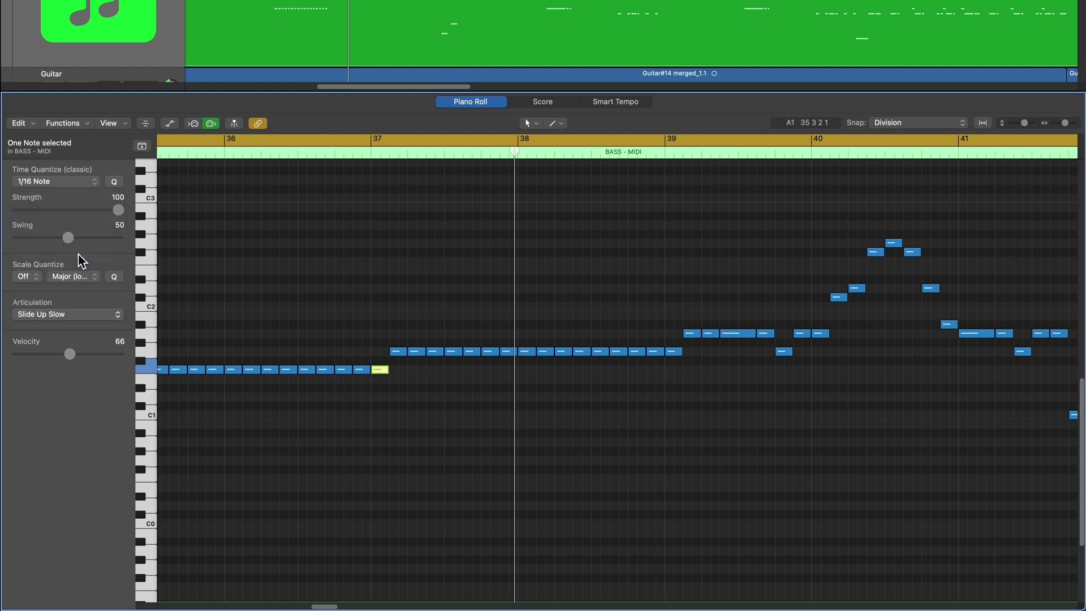
left_click(277, 152)
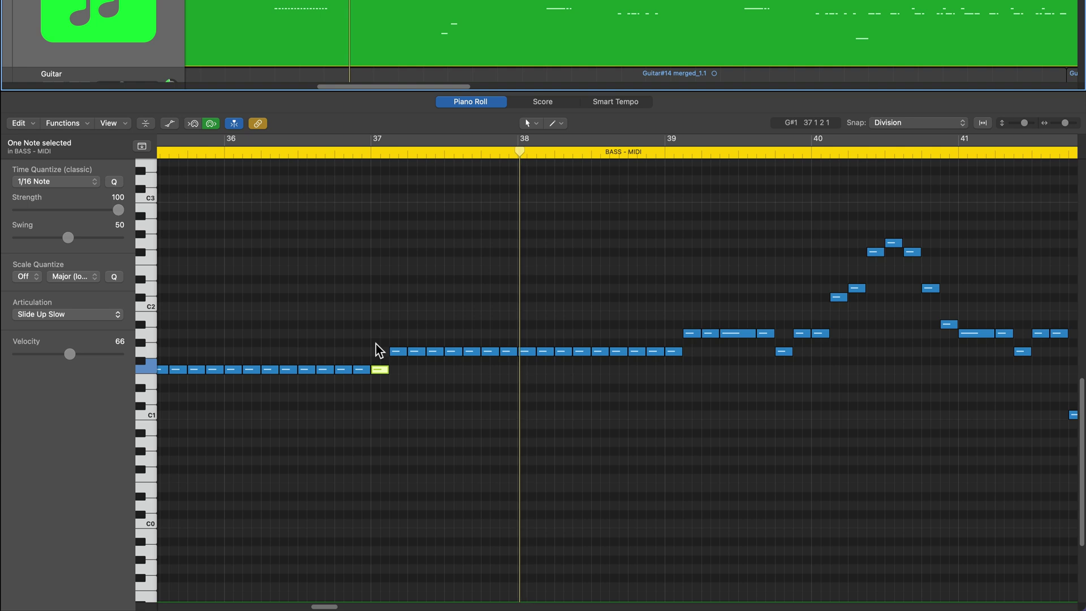
key("space")
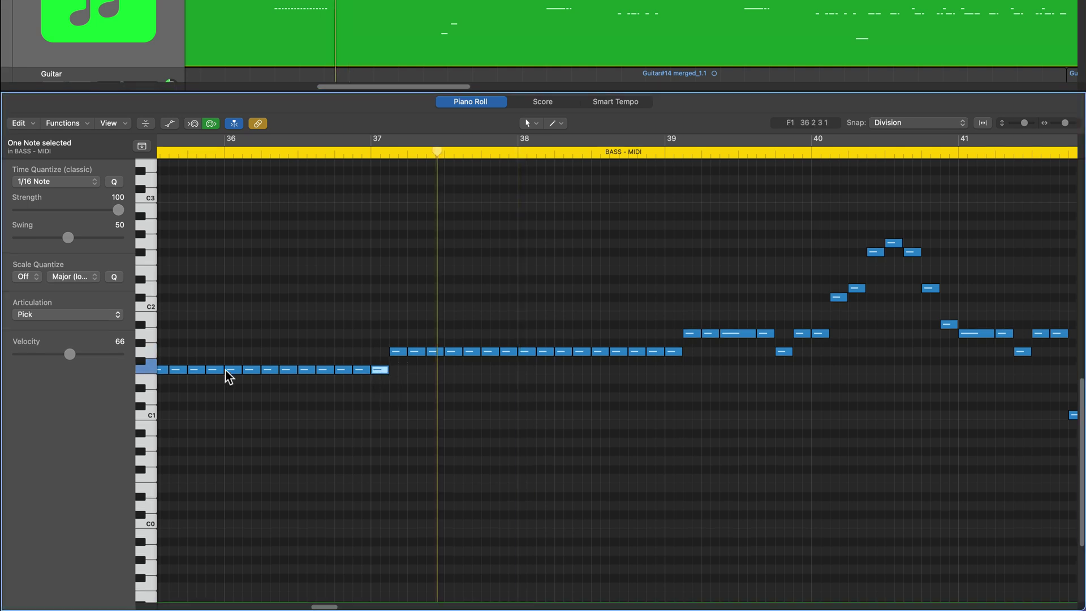
Assign Slide Up Fast to the low notes that open bars 37 and 39
left_click(59, 314)
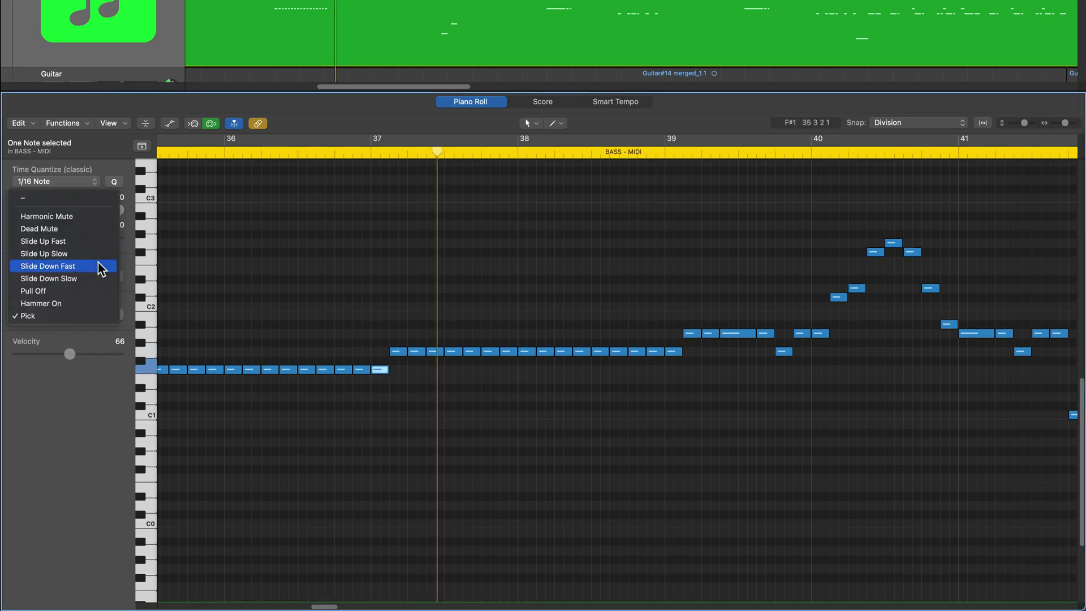
left_click(94, 242)
scroll(493, 376, "right", 5)
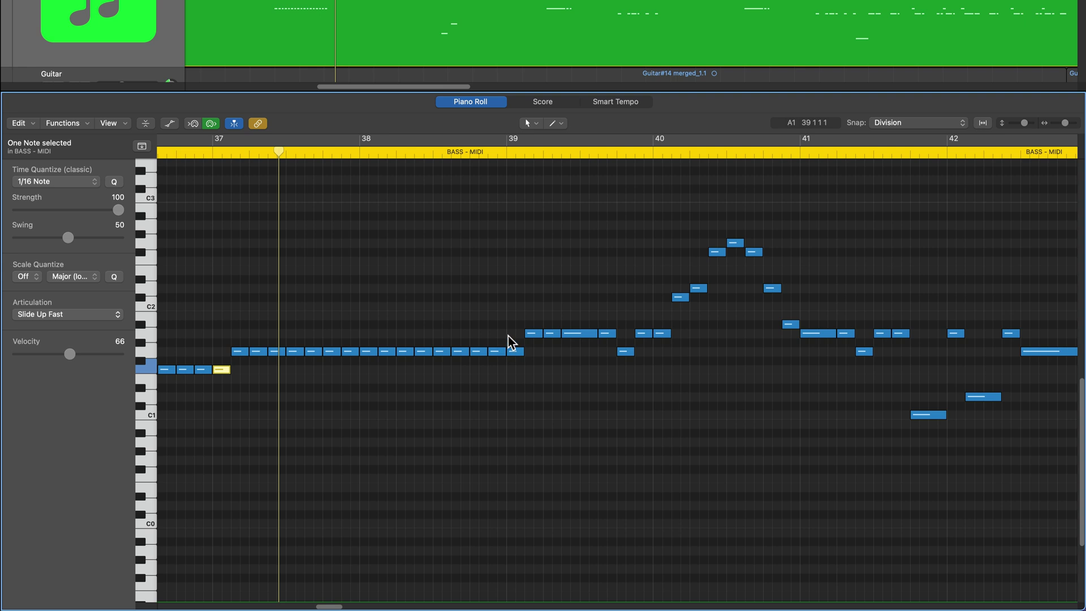
left_click(516, 352)
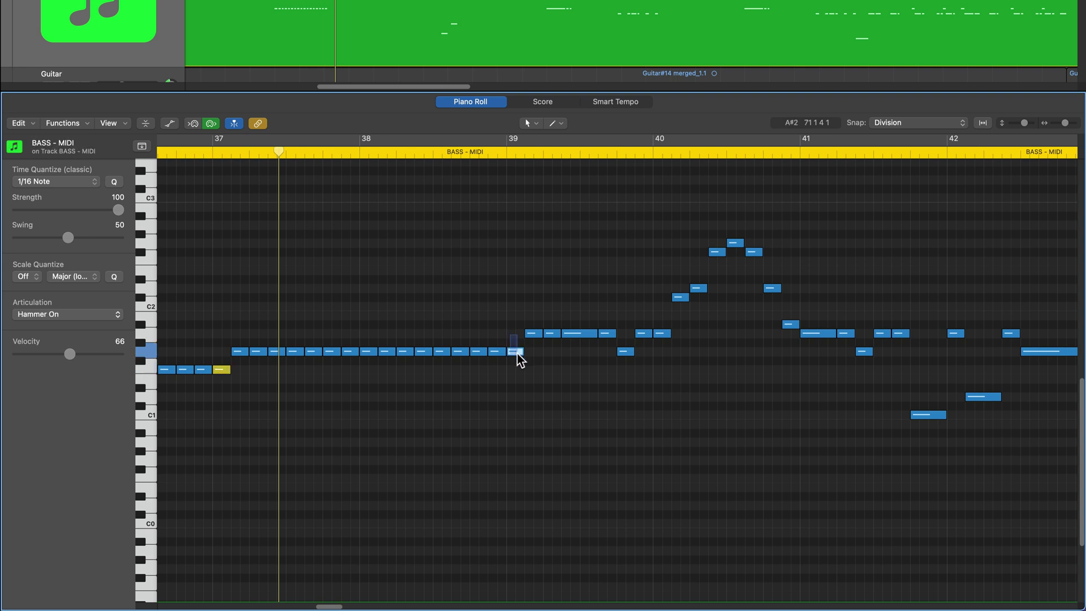
left_click(59, 315)
left_click(69, 243)
Play the soloed bass part from late bar 36 through the slides into the following phrase
scroll(316, 238, "left", 3)
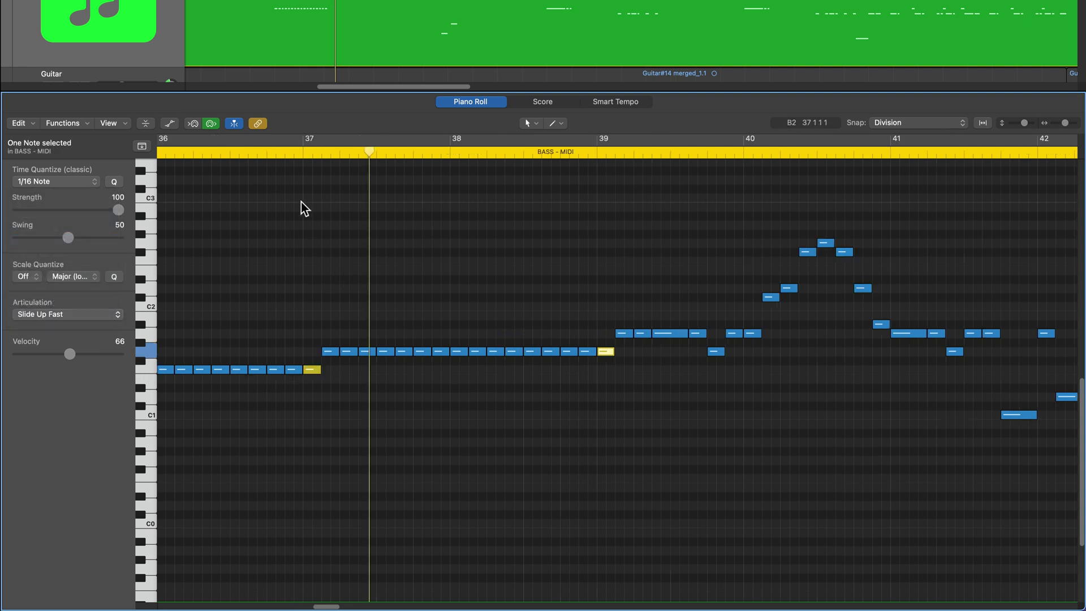
left_click(266, 155)
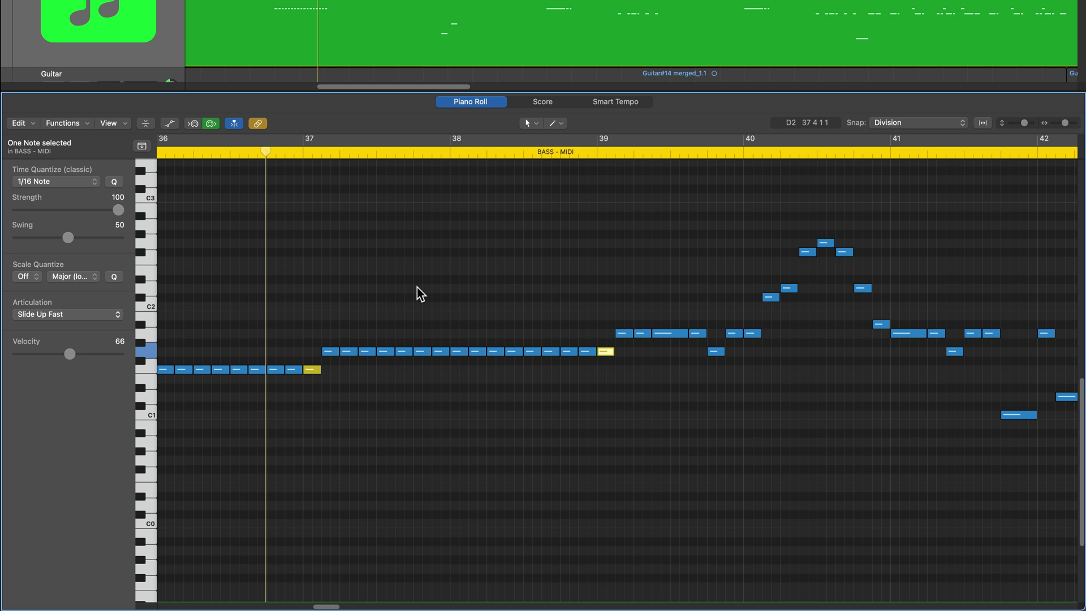
key("space")
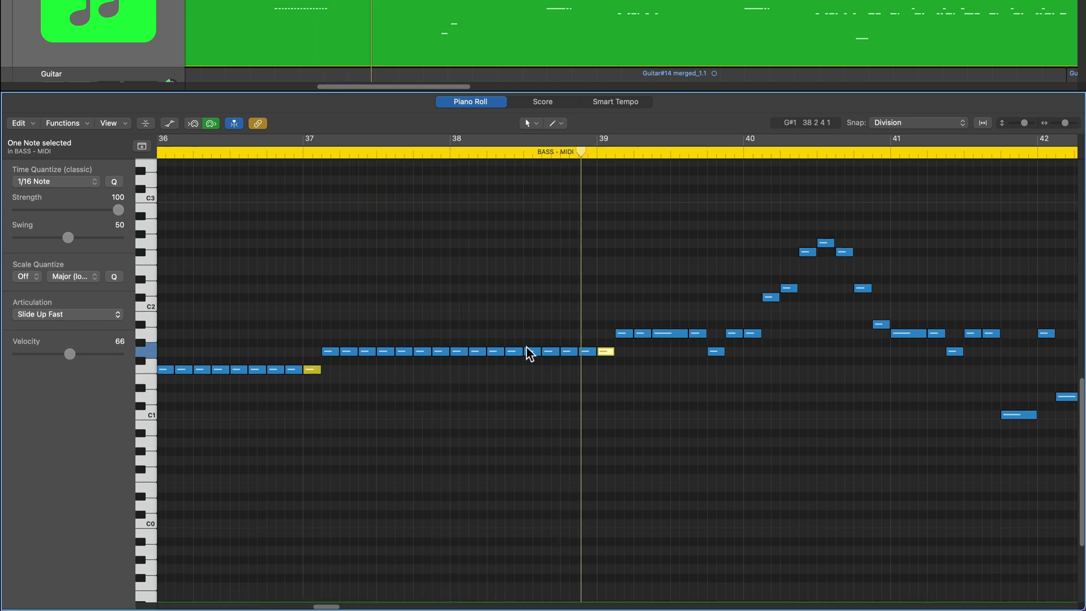
scroll(523, 353, "right", 3)
scroll(522, 355, "right", 5)
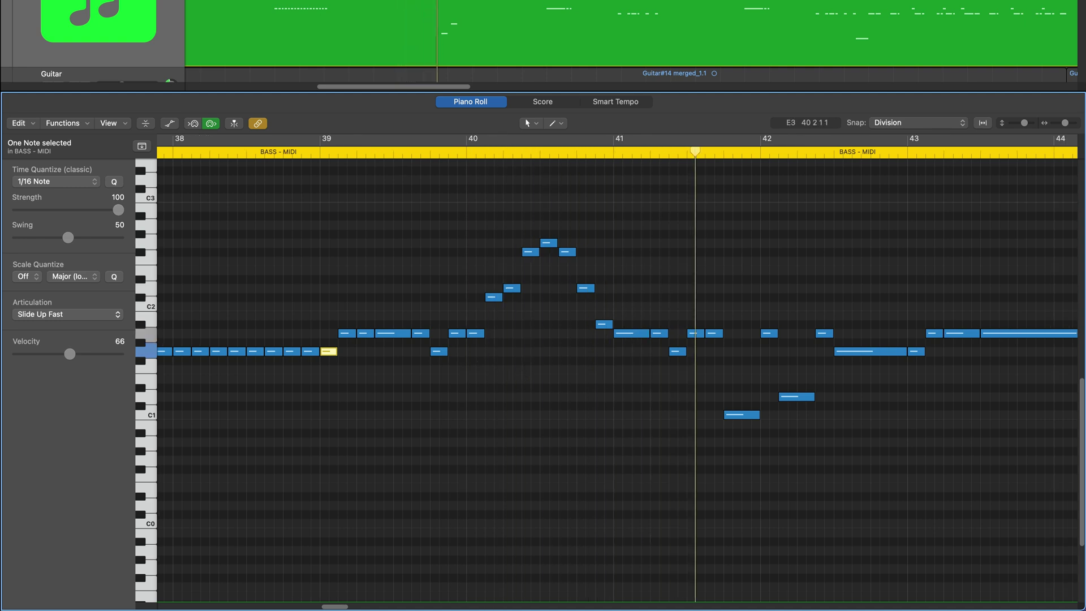
Cycle the section from bar 39 to bar 43 and play it
key("space")
key("c")
left_click_drag(613, 140, 908, 141)
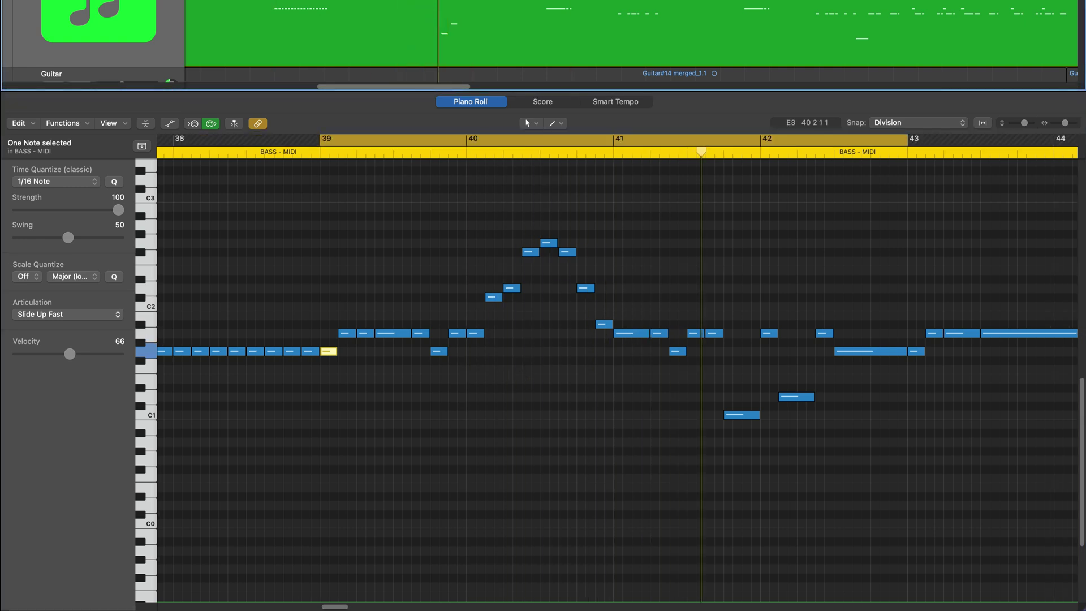
key("space")
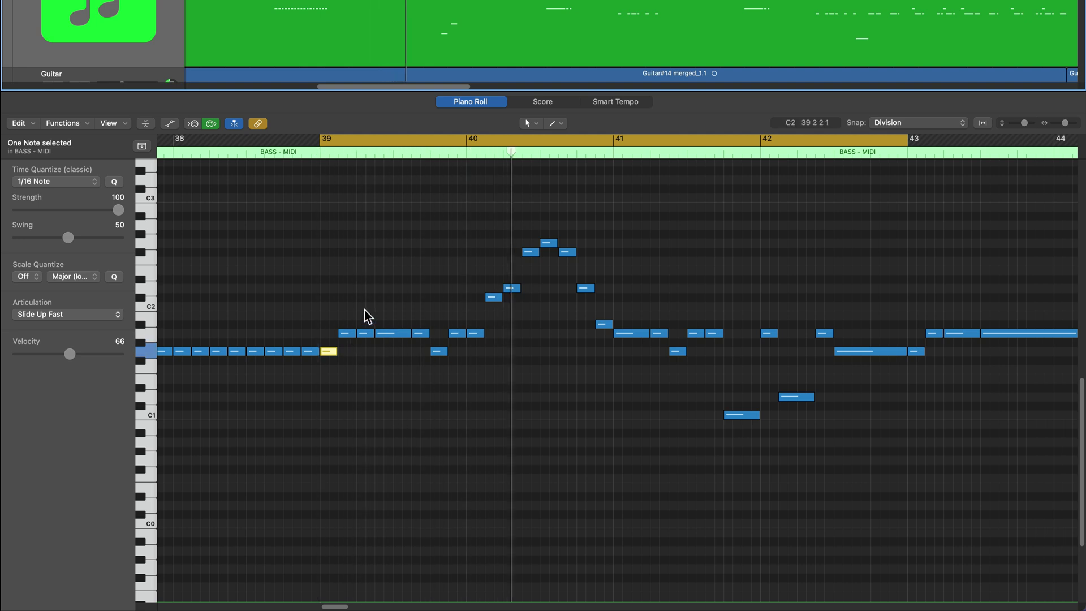
Assign Harmonic Mute to the short notes before and after bar 39's longer note and to the first note of bar 40
left_click(365, 333)
left_click(421, 333, "shift")
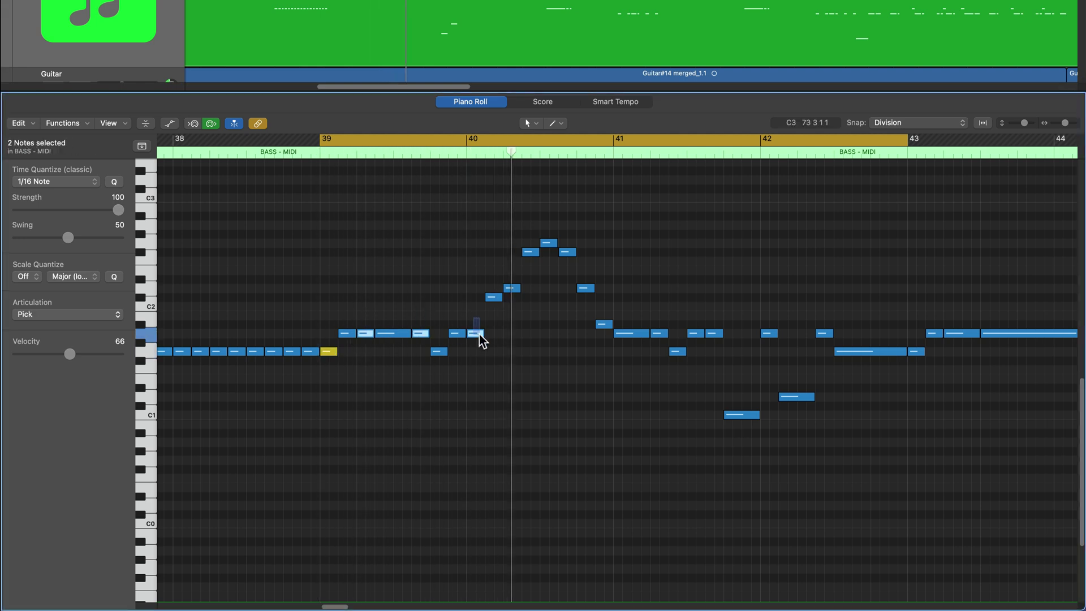
left_click(68, 314)
left_click(78, 216)
Play the cycled section with the bass track muted to hear the guitar alone, and unmute the bass
key("space")
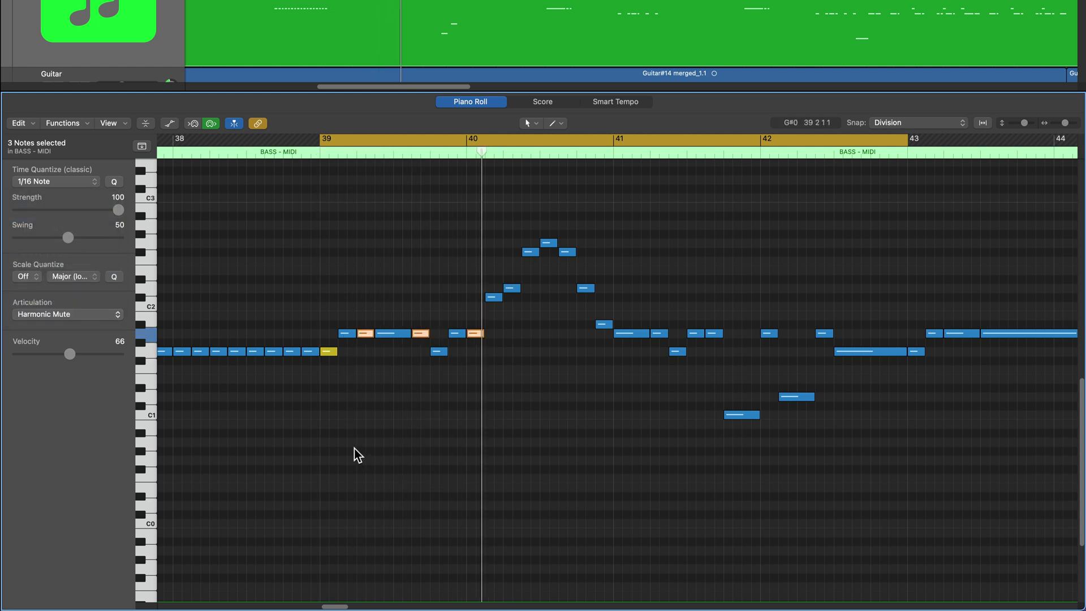
key("ctrl+m")
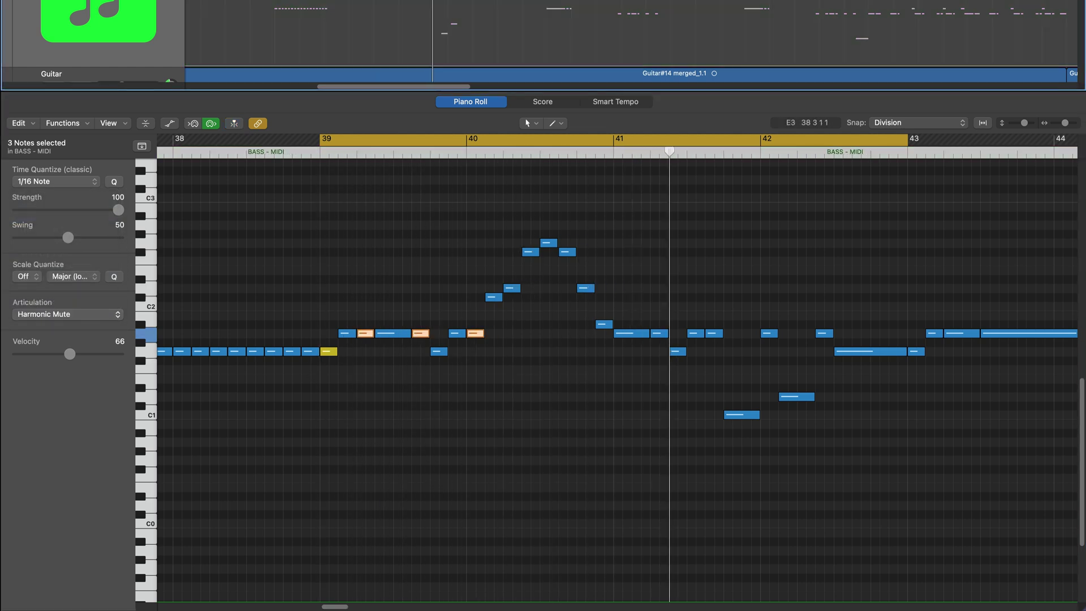
key("space")
key("space")
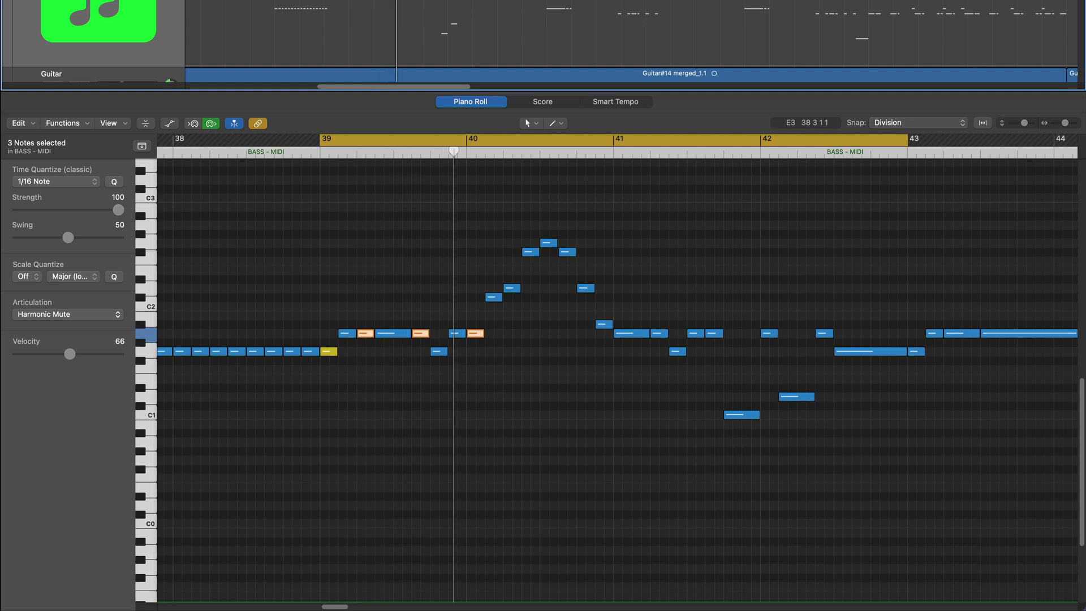
key("ctrl+m")
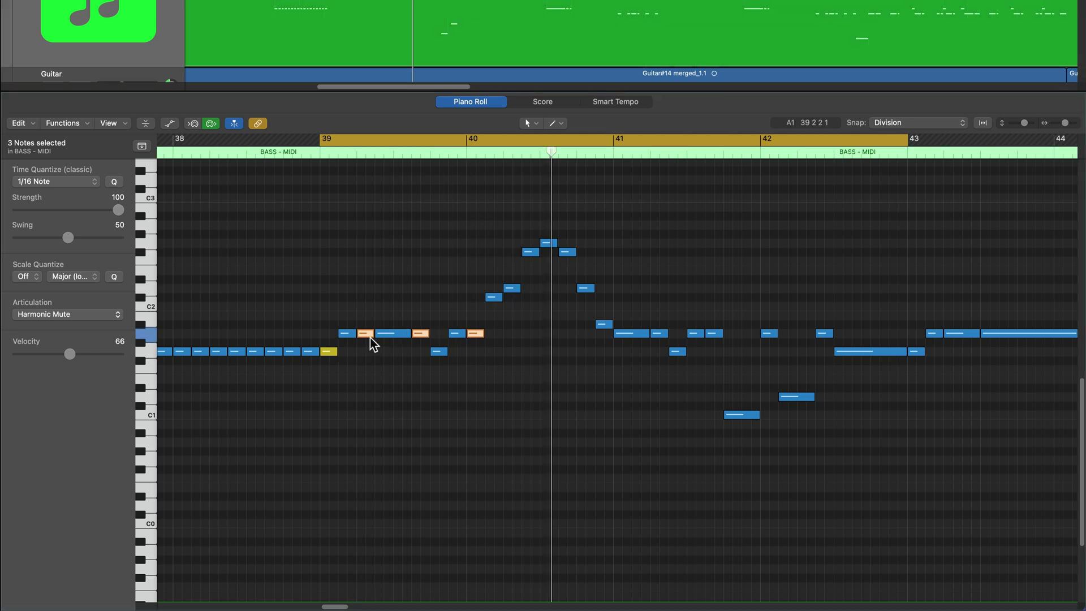
Assign Slide Up Fast to the lower note near the end of bar 39
left_click(439, 351)
left_click(63, 314)
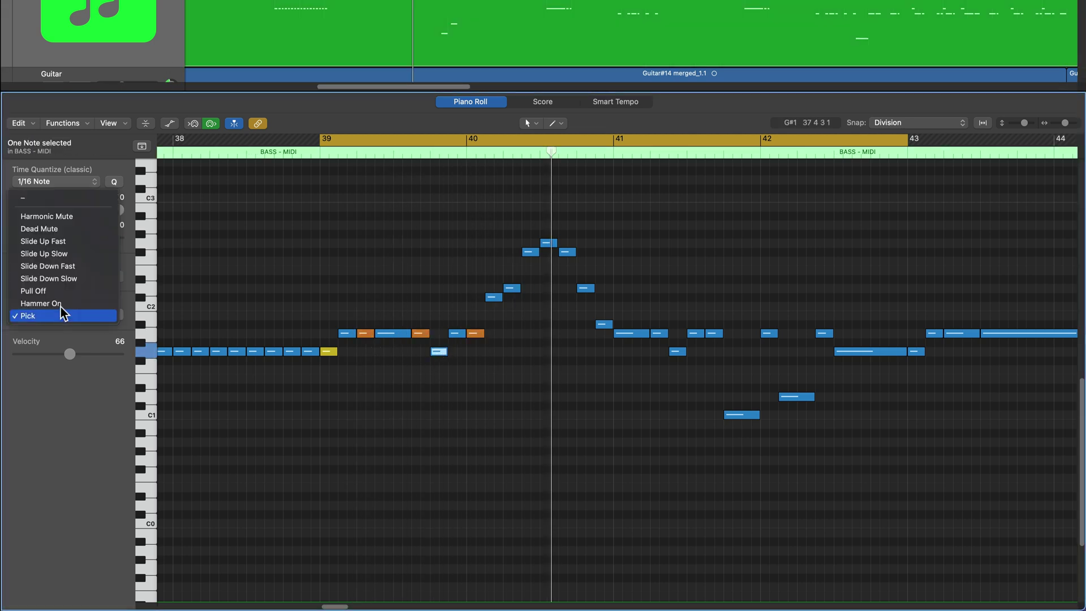
left_click(45, 240)
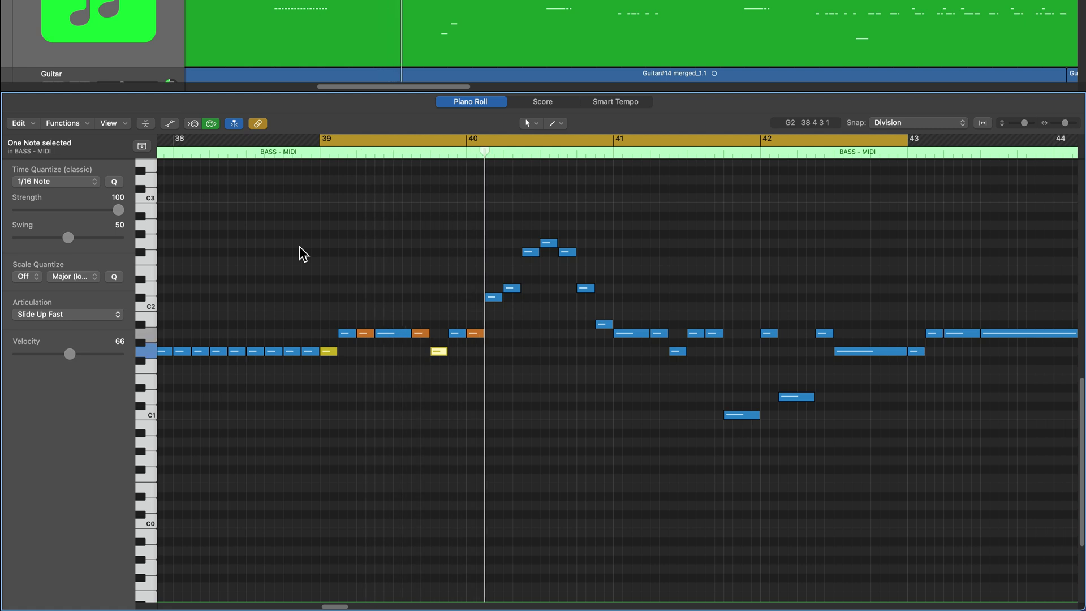
Assign Hammer On to the second note of the rising run in bar 40
scroll(305, 277, "right", 3)
scroll(305, 277, "right", 1)
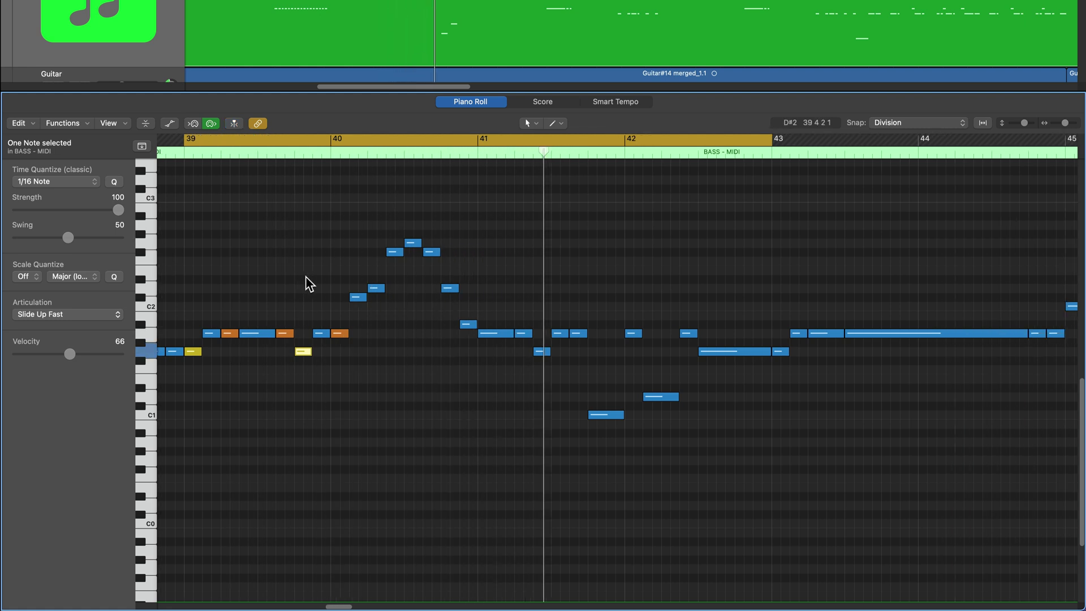
left_click(382, 288)
left_click(109, 310)
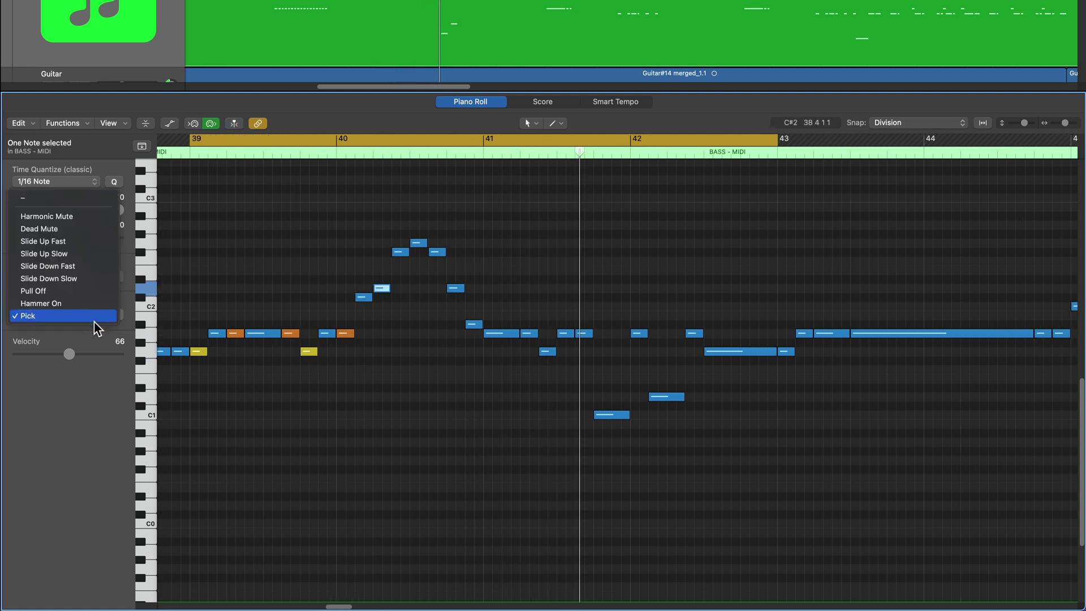
left_click(89, 304)
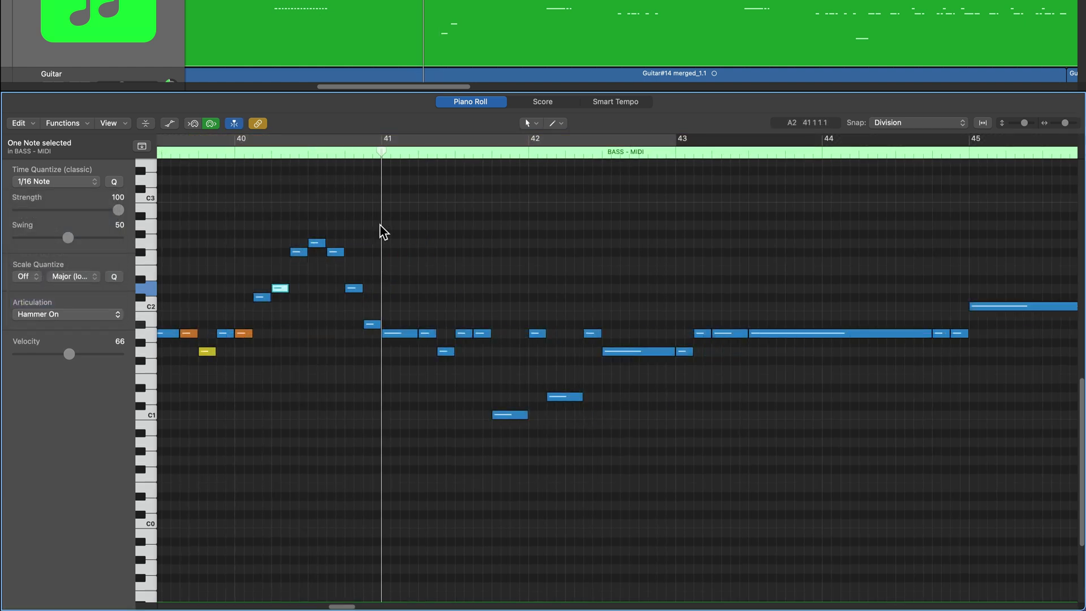
Assign Harmonic Mute to the two short notes preceding the low notes in bars 41 and 42 and to their matching short notes
scroll(381, 229, "right", 2)
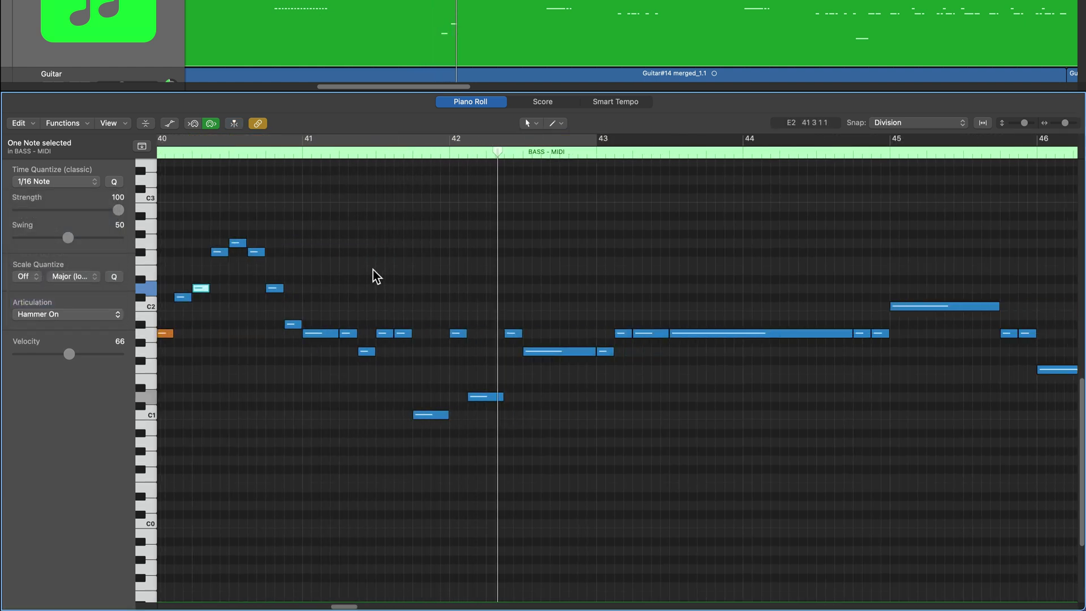
left_click(348, 333)
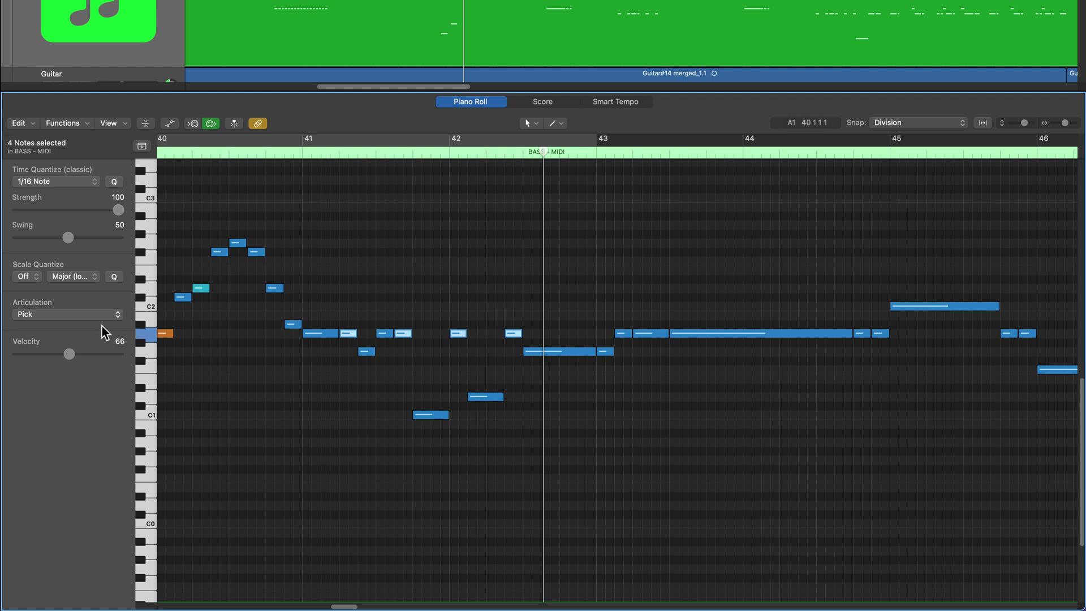
left_click(75, 314)
left_click(75, 216)
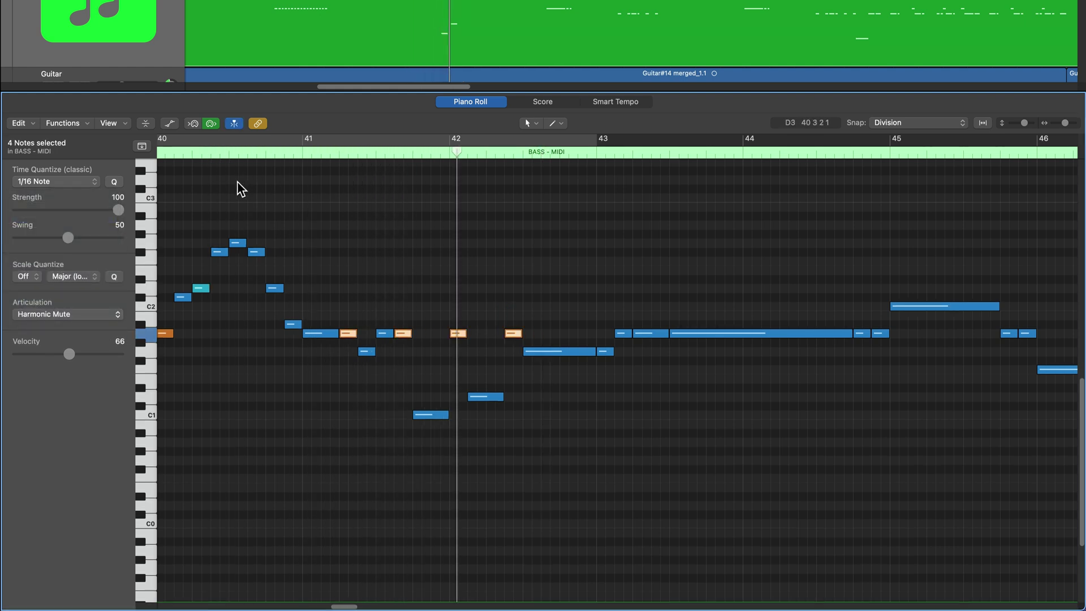
Play from late bar 40 and assign Hammer On to the short note following the lower note in bar 41
left_click(281, 149)
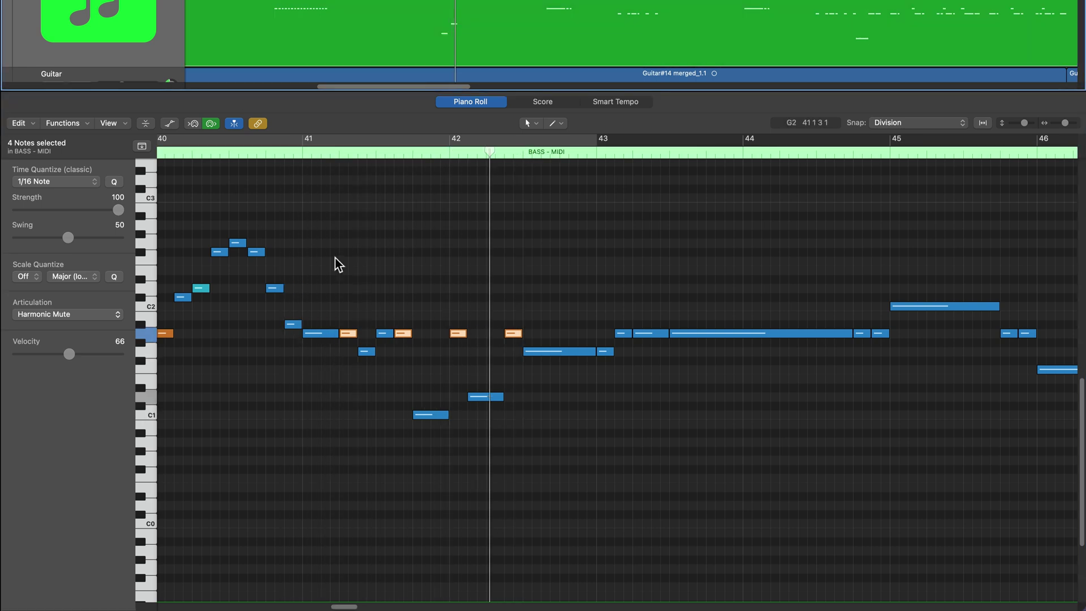
left_click(384, 334)
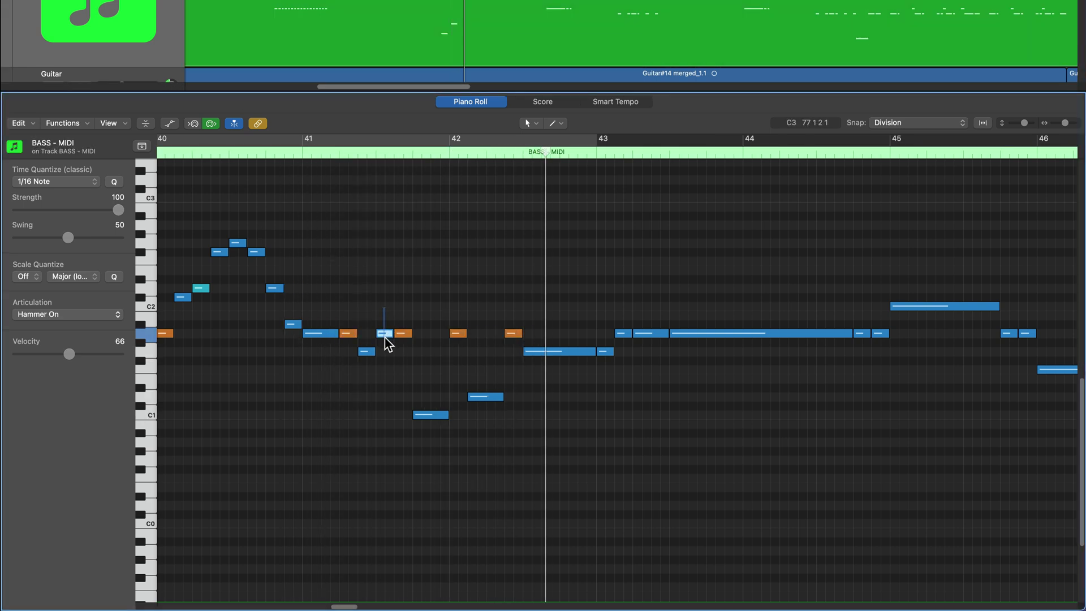
left_click(46, 314)
left_click(67, 307)
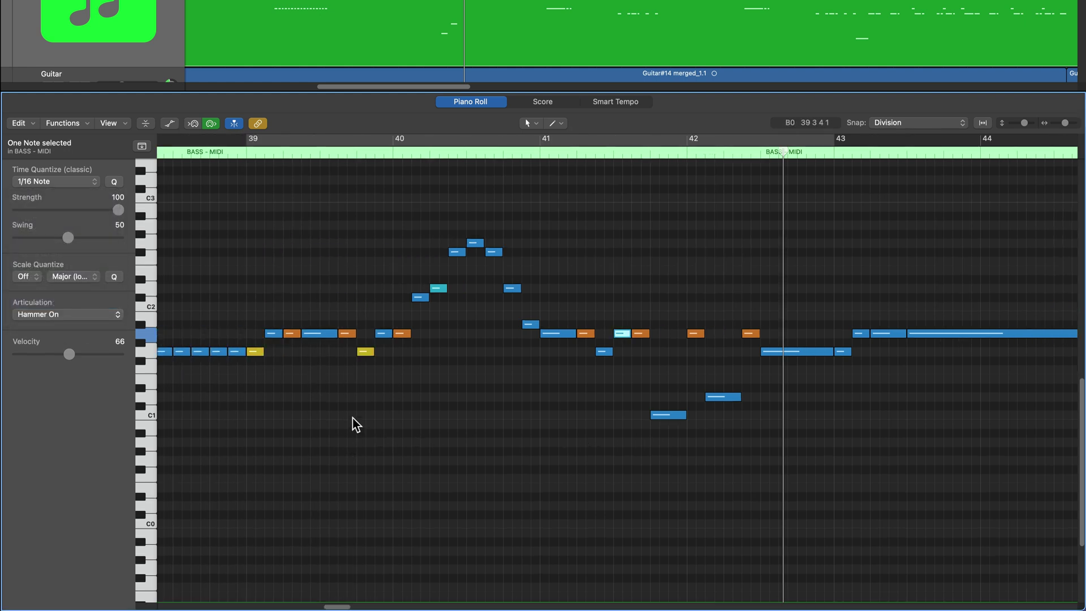
left_click(377, 426)
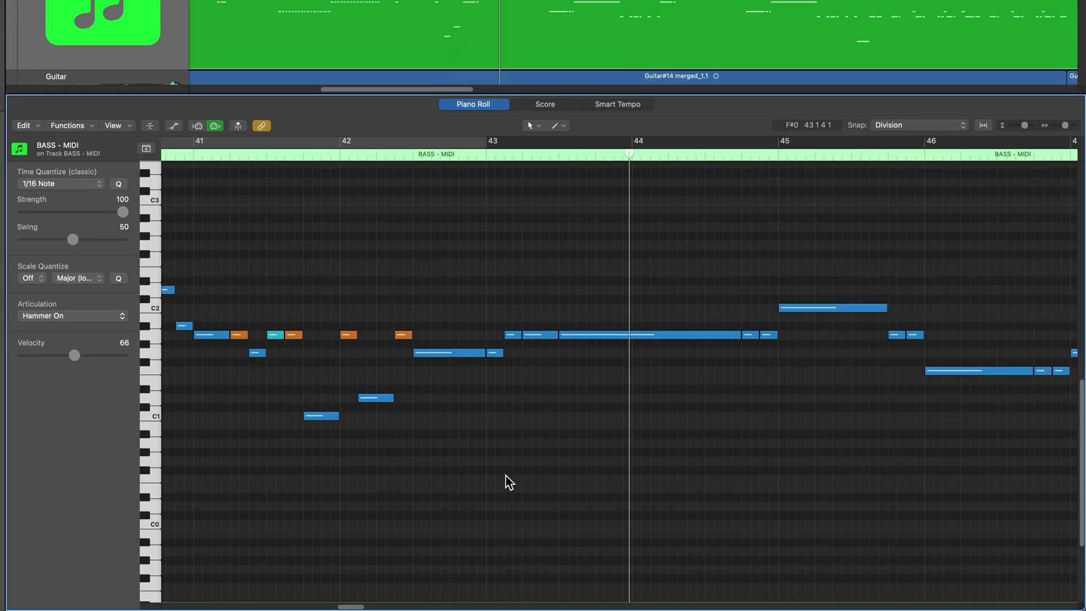
Stop playback, close the Piano Roll and unmute the second Guitar track and the DRUMS - MIDI track
key("space")
key("p")
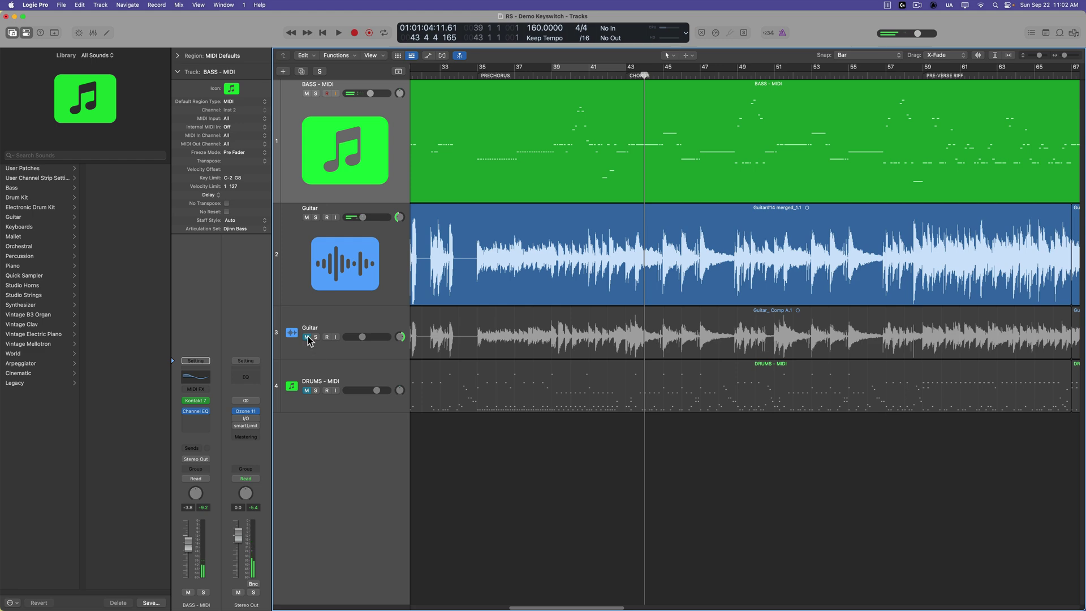
left_click(307, 337)
left_click(306, 390)
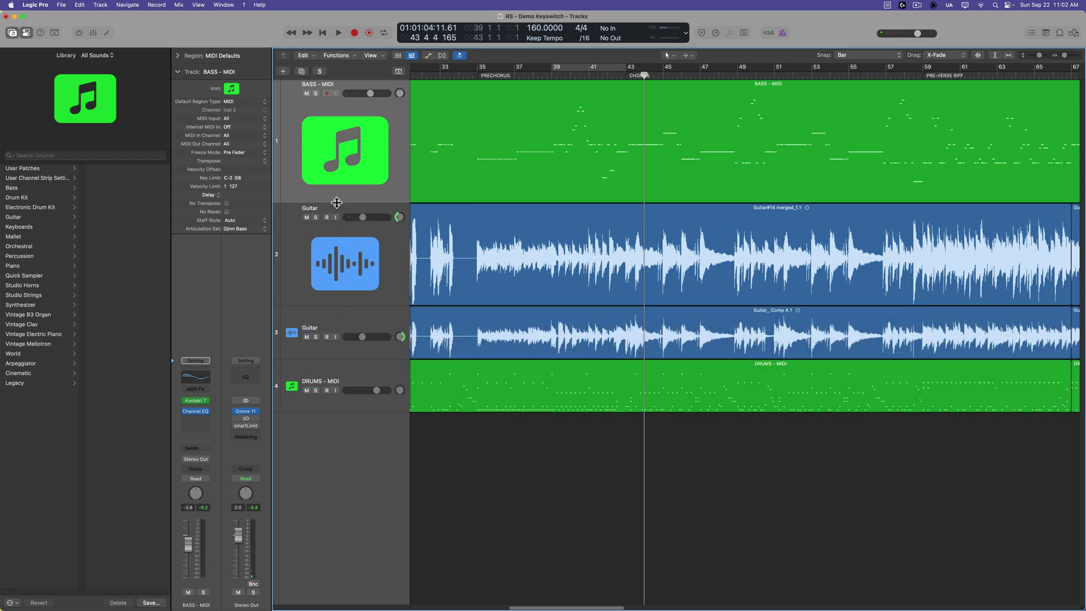
Place the playhead at bar 3 and open the BASS - MIDI region in the Piano Roll
key("ctrl+alt+z")
key("super+Down")
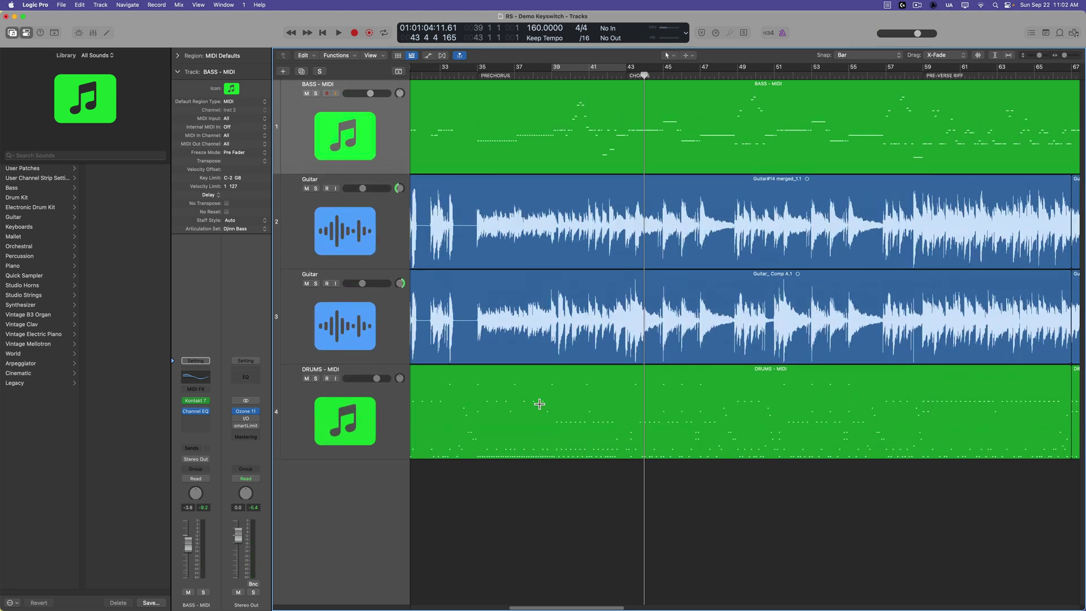
key("Return")
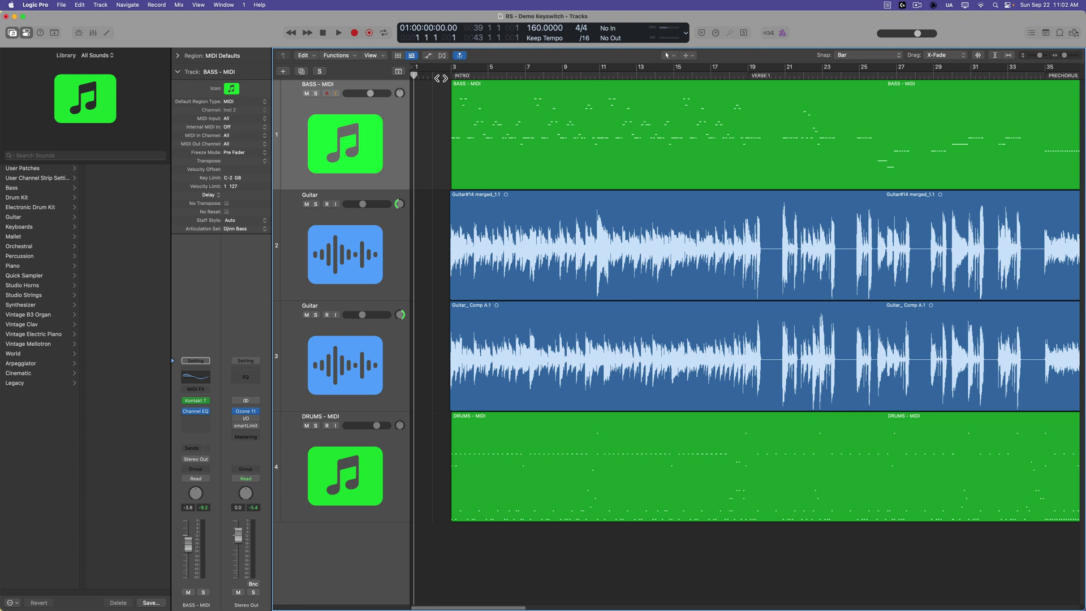
left_click(441, 78)
double_click(495, 117)
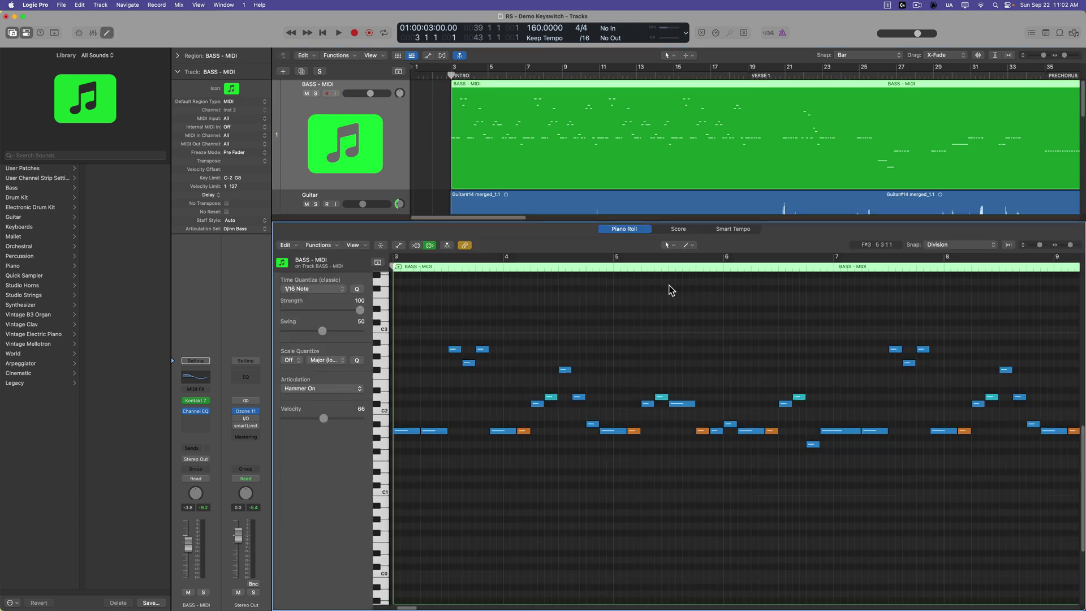
Reduce the track heights in the Tracks area and select the BASS - MIDI region to show its notes in the Piano Roll
key("super+Up")
key("super+Up")
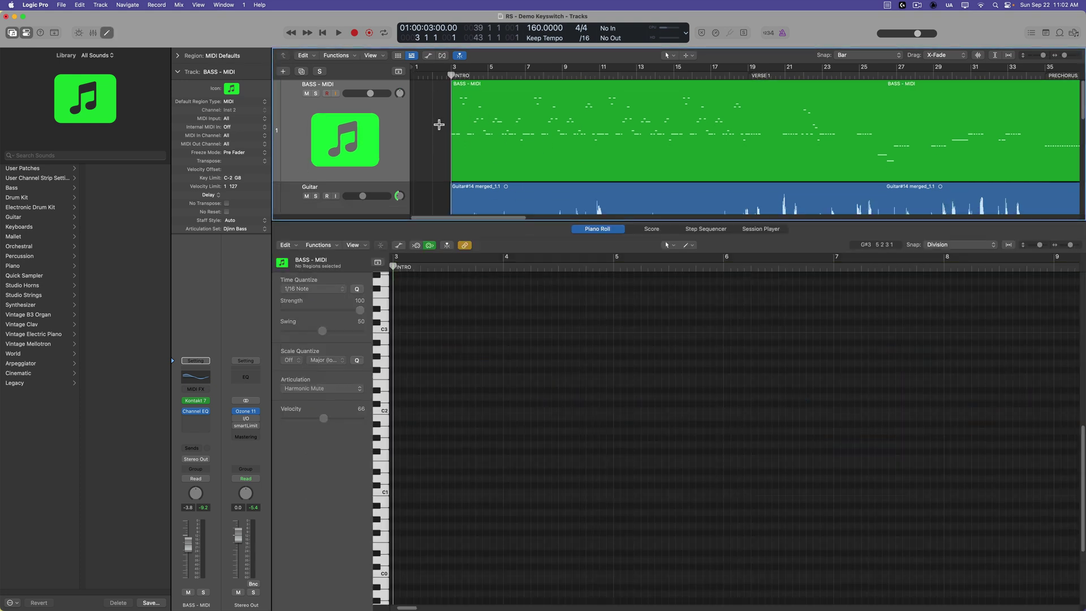
left_click(467, 119)
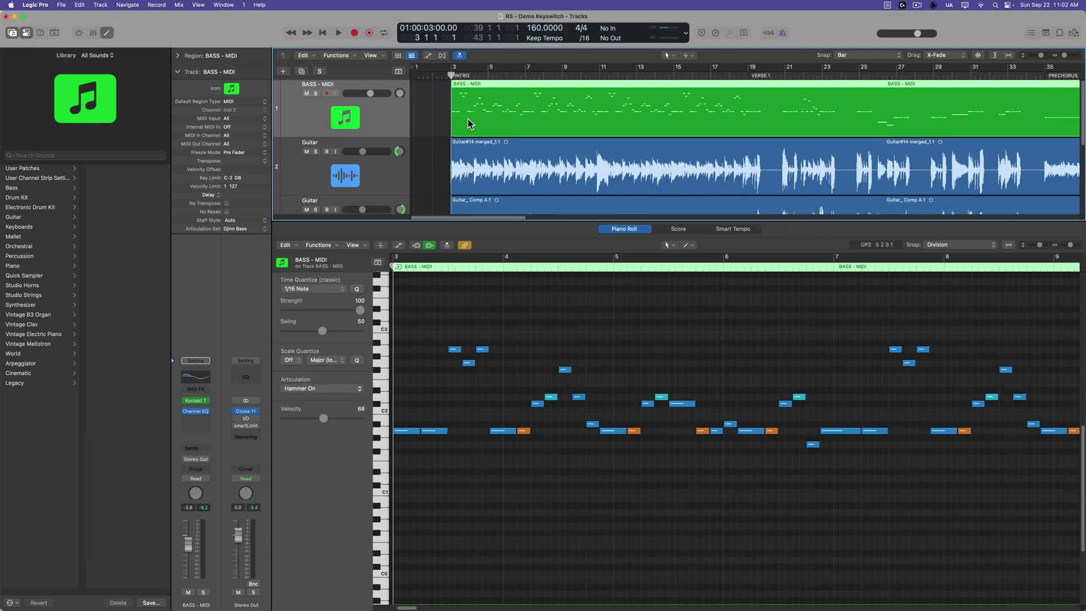
left_click(572, 339)
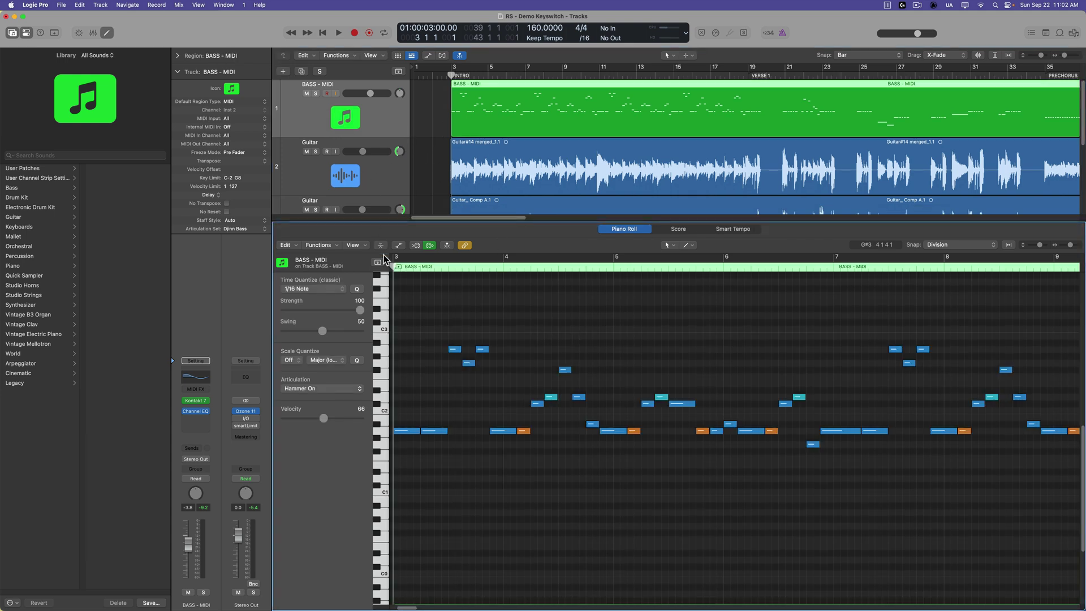
scroll(548, 311, "up", 3)
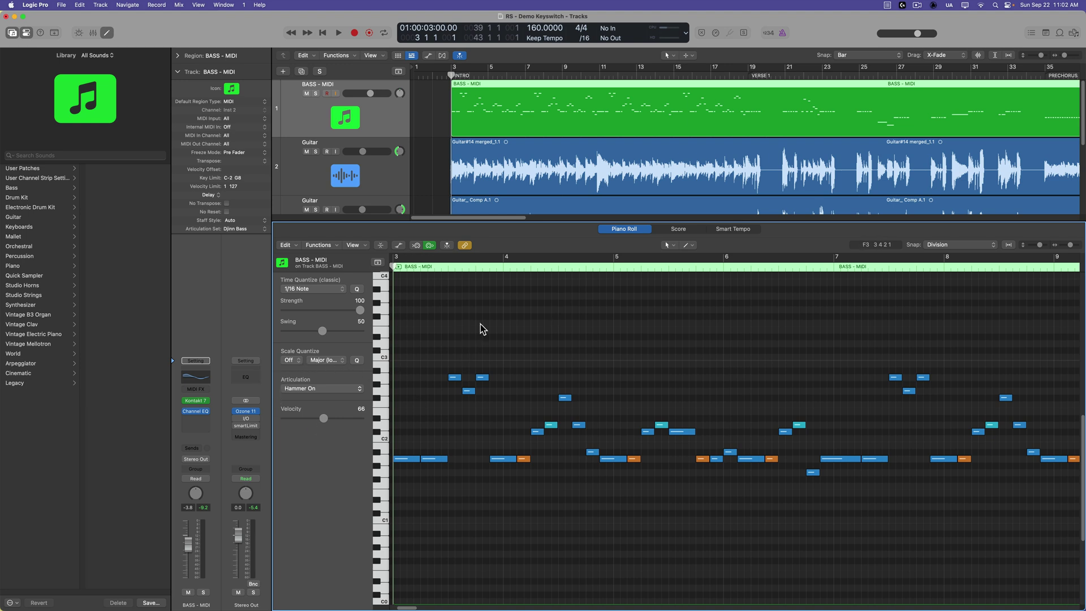
Examine the Piano Roll's note color options without changing the By Articulation setting
left_click(353, 245)
mouse_move(395, 339)
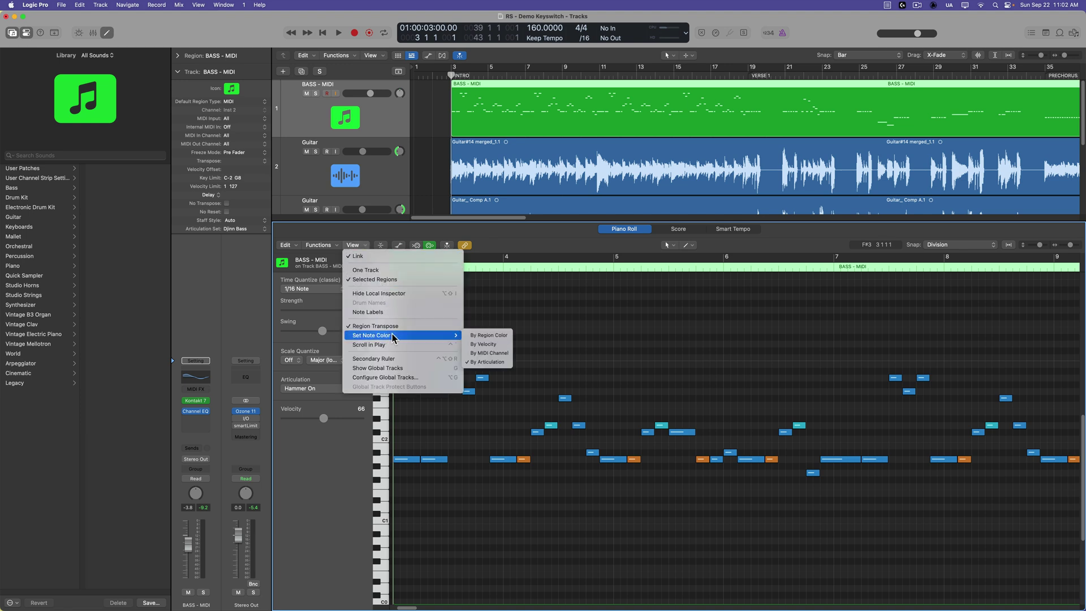
left_click(566, 303)
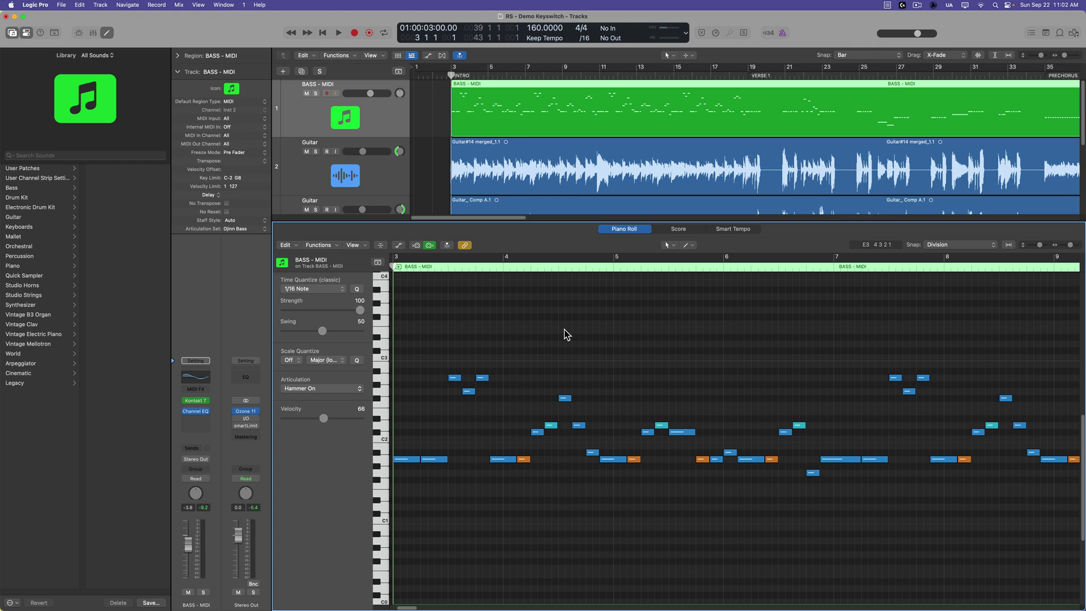
Play the full mix from bar 3 into the chorus, stop in bar 44 and review the bass notes around it
key("space")
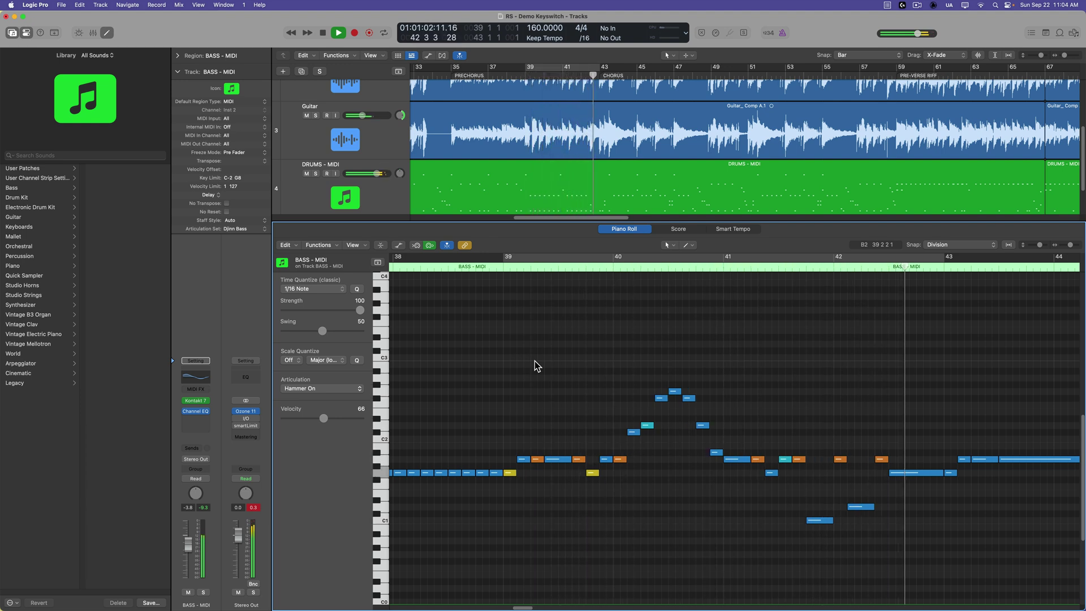
scroll(742, 354, "right", 6)
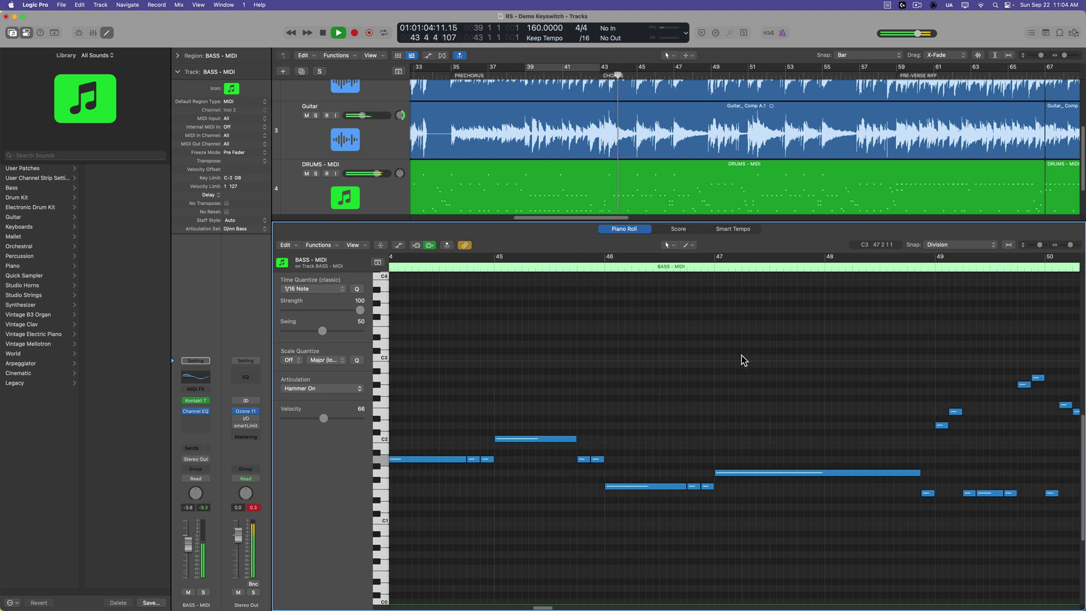
scroll(508, 368, "up", 3)
key("space")
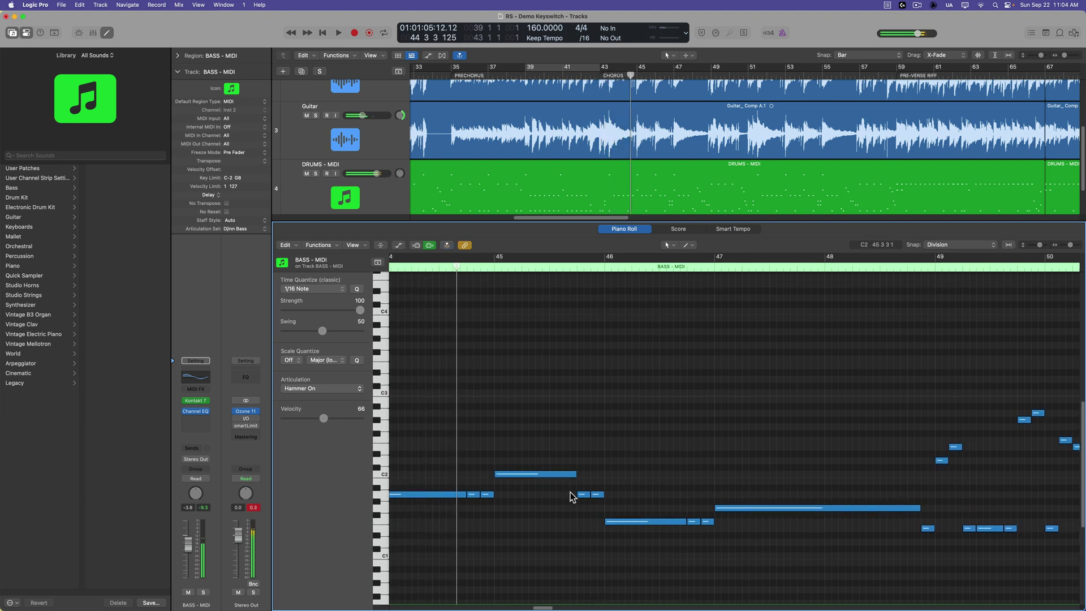
scroll(570, 493, "left", 5)
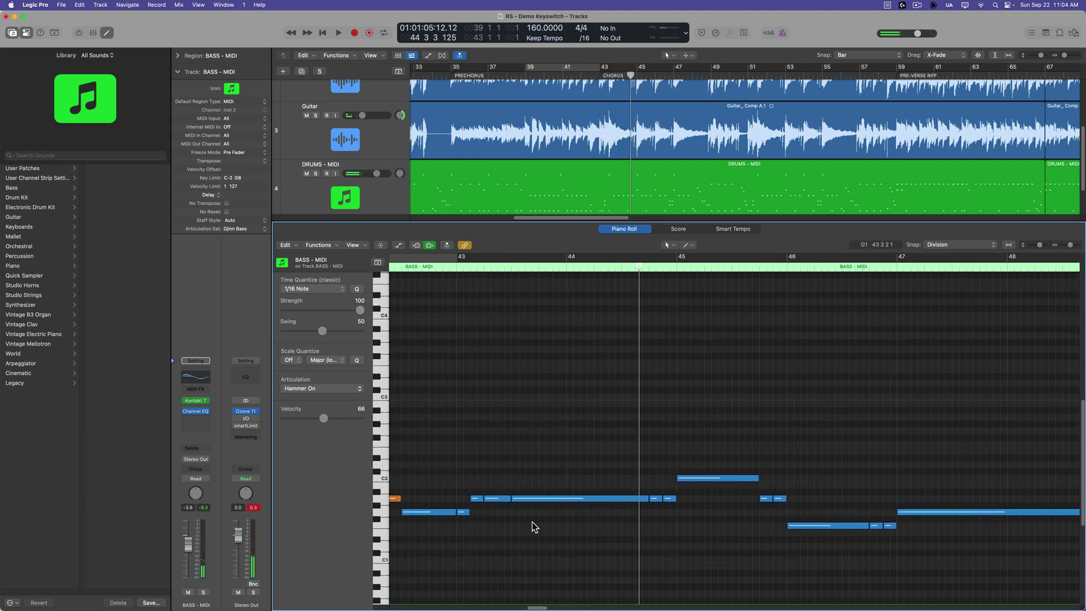
scroll(534, 526, "right", 3)
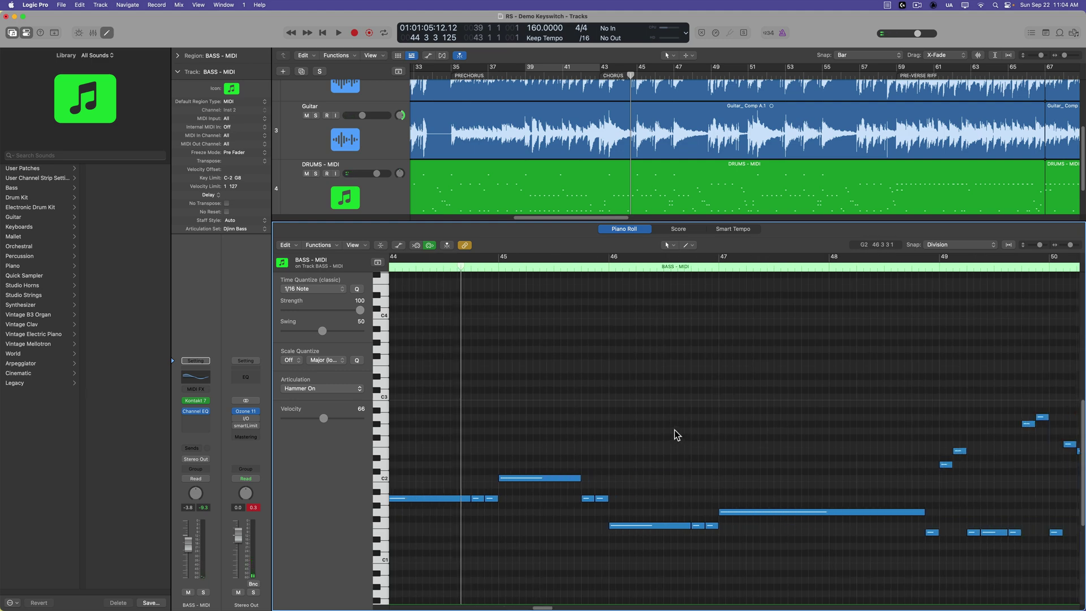
Close the Piano Roll and open the BASS - MIDI track's Kontakt 7 instrument window
key("p")
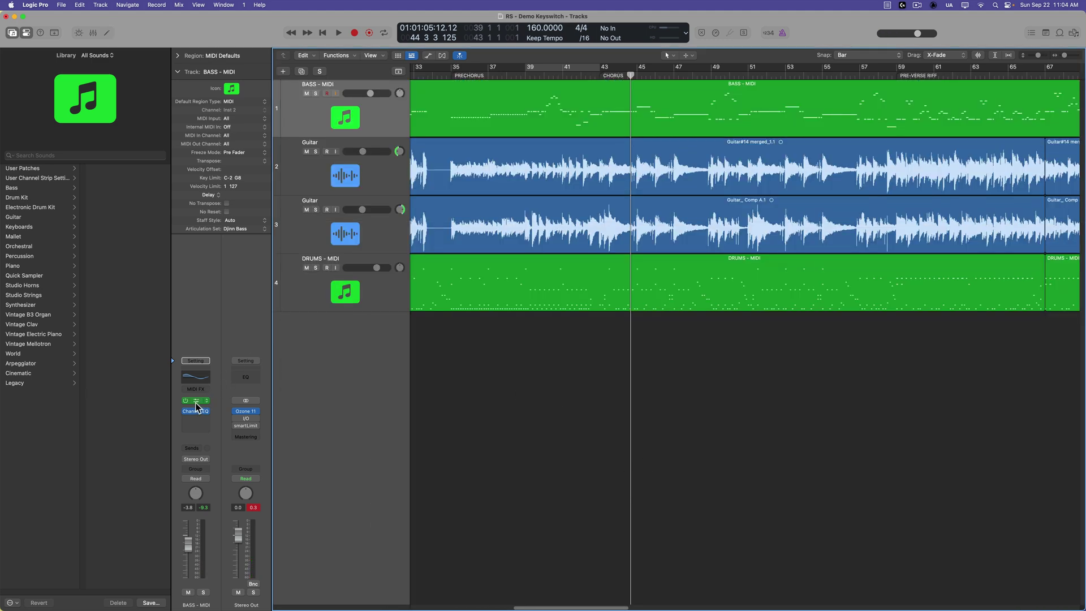
left_click(196, 401)
left_click_drag(807, 261, 814, 258)
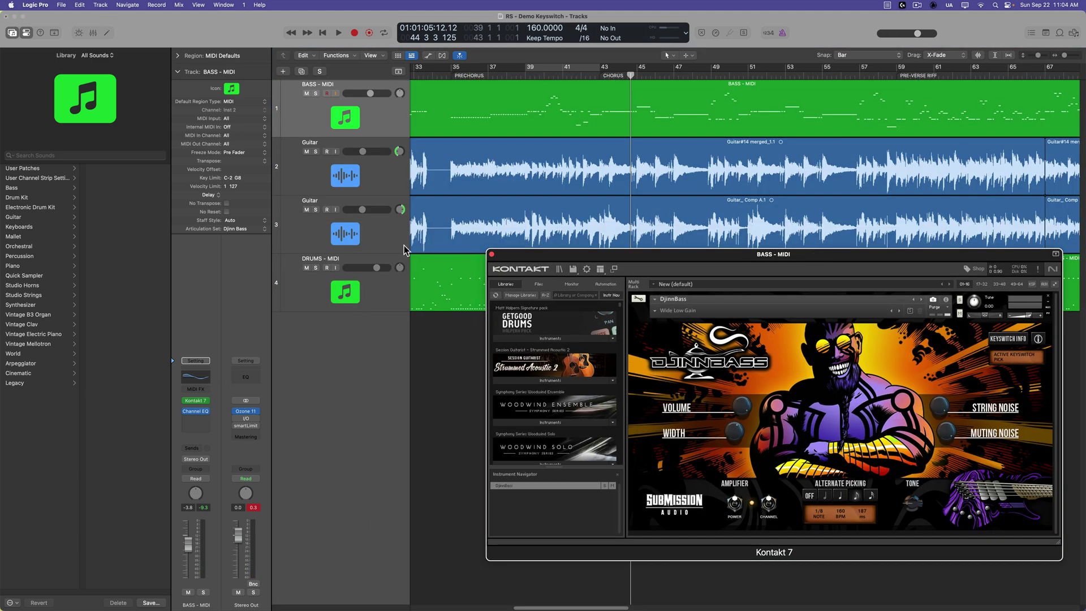
Open the BASS - MIDI track's Djinn Bass articulation set for editing and place its window beside the Kontakt window
left_click(232, 229)
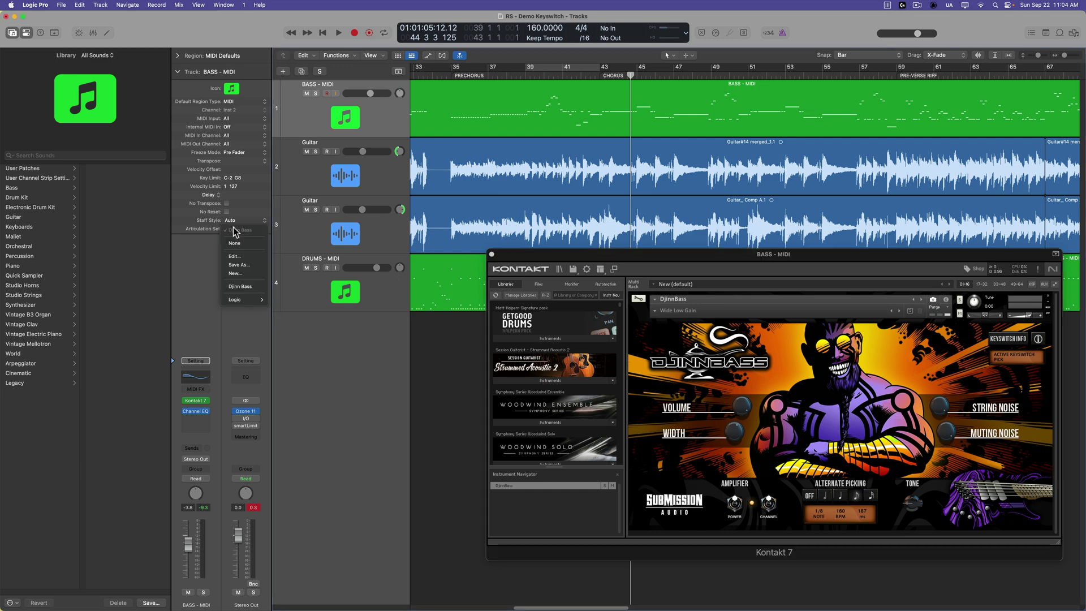
left_click(241, 256)
left_click_drag(744, 99, 320, 224)
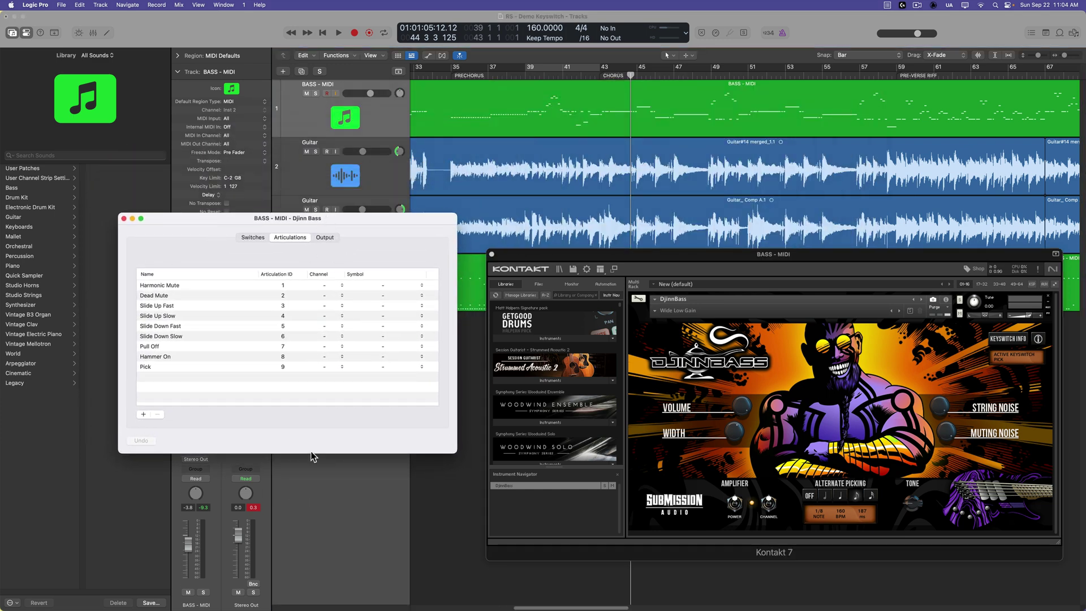